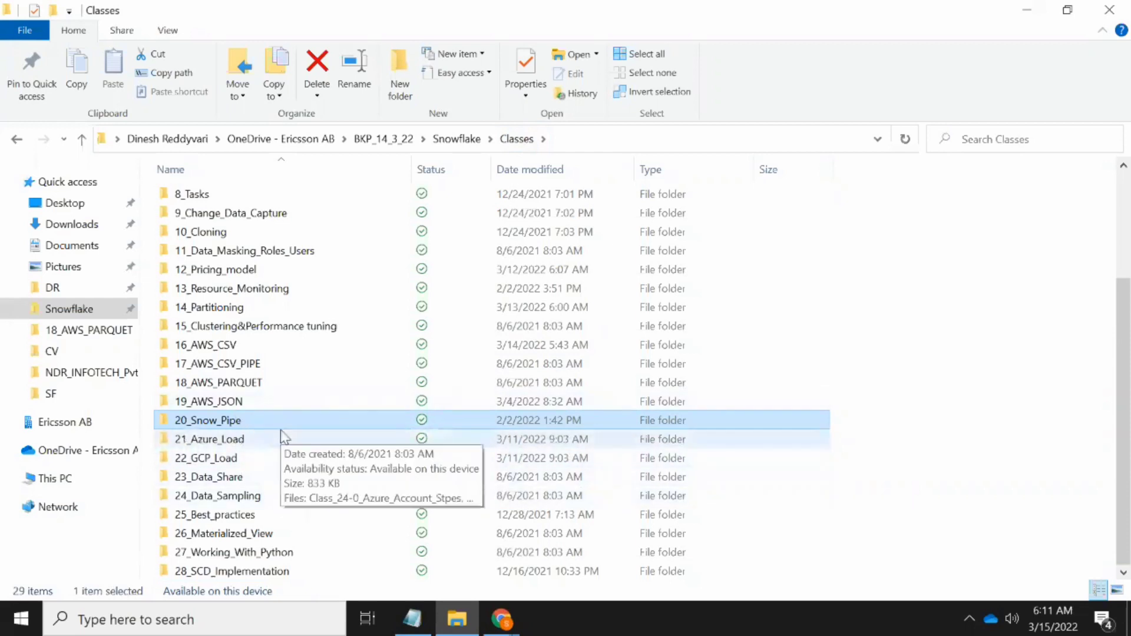
Step: Switch to the Zoom meeting in Chrome and view the participants and chat
click(1024, 9)
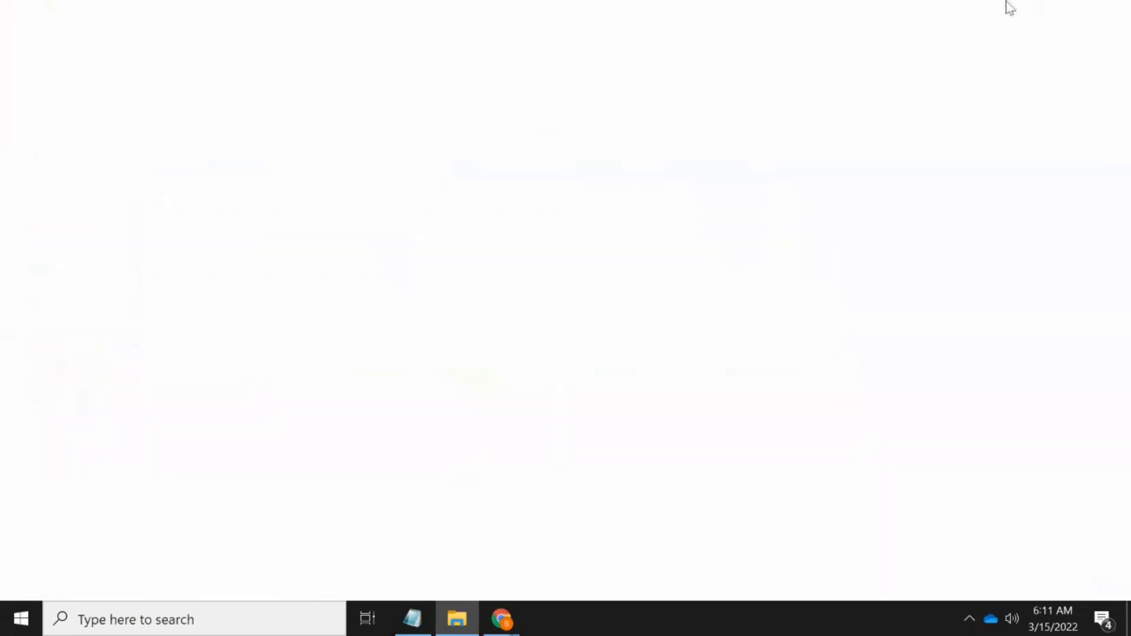
click(315, 15)
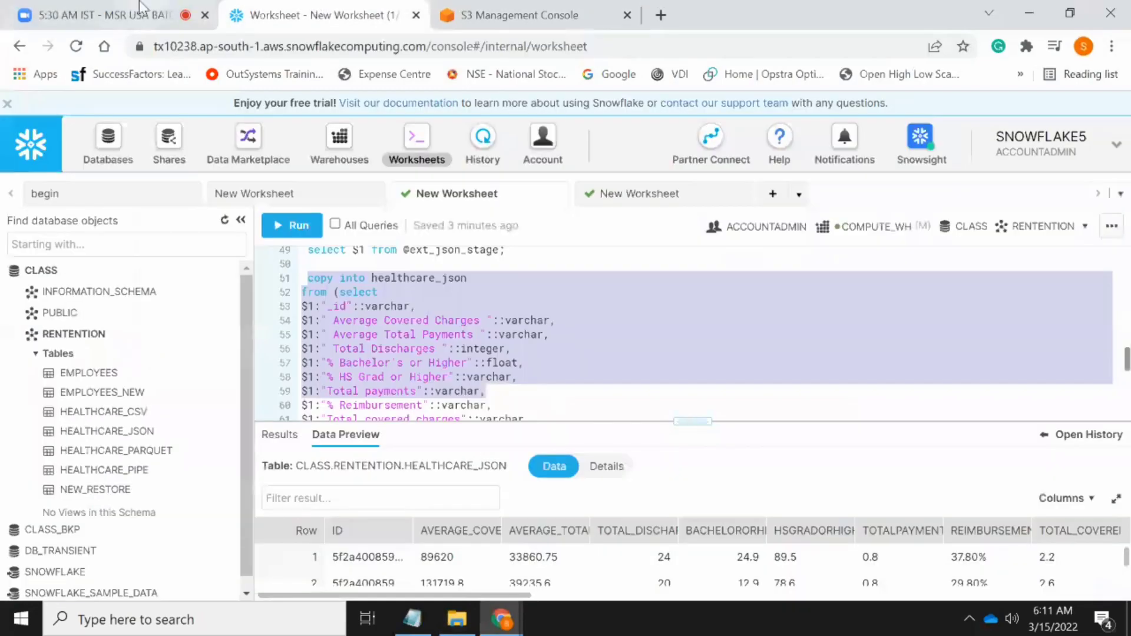
click(103, 15)
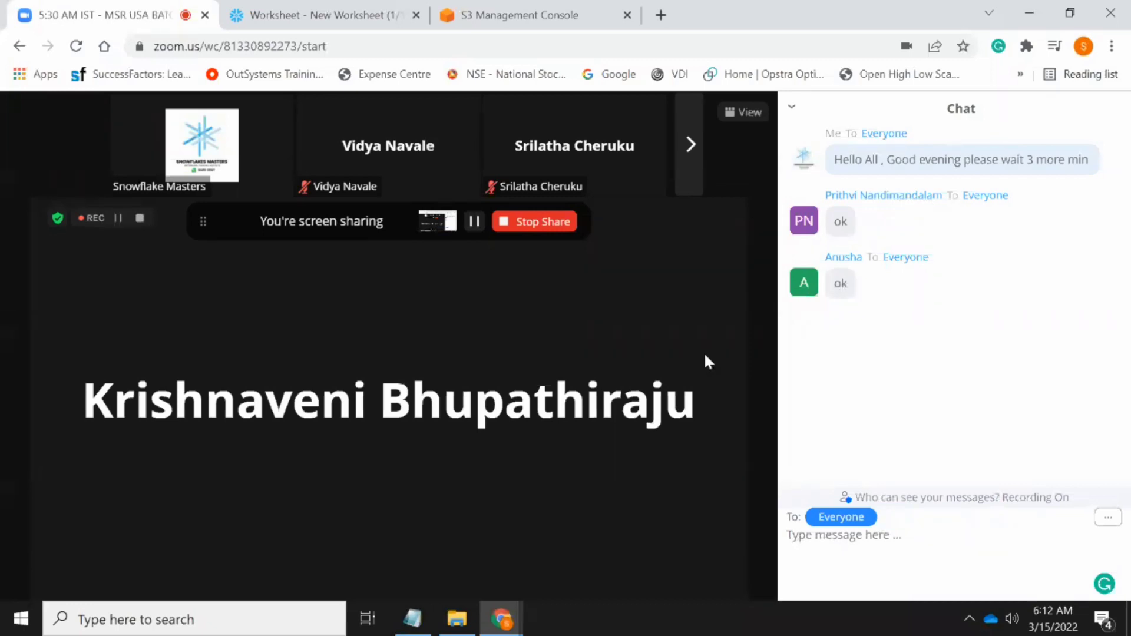
mouse_move(699, 353)
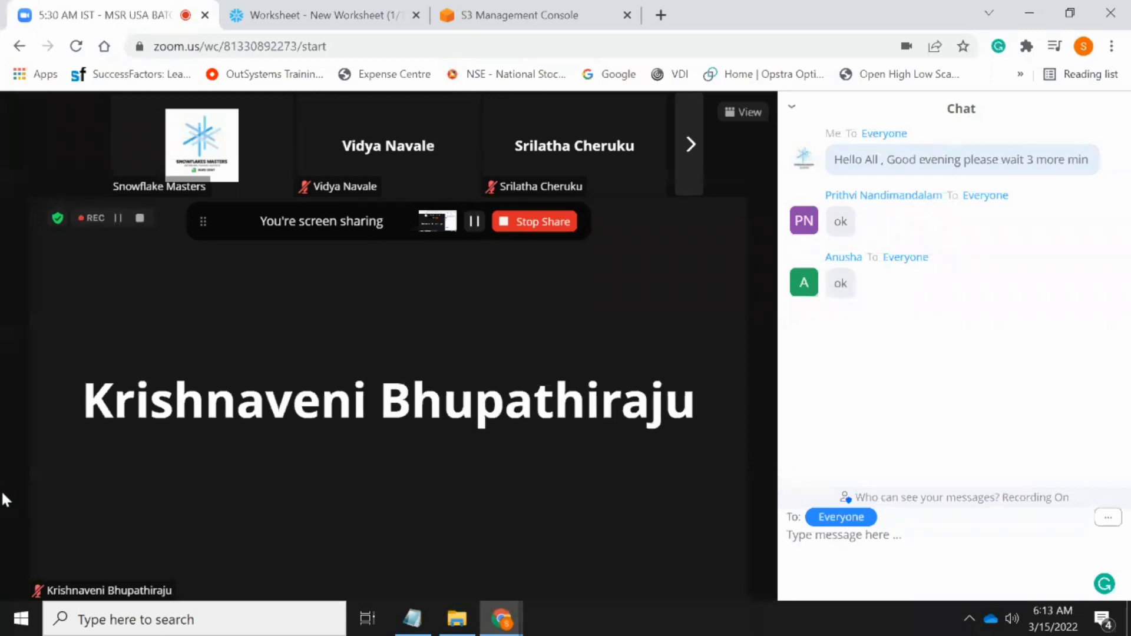
mouse_move(50, 481)
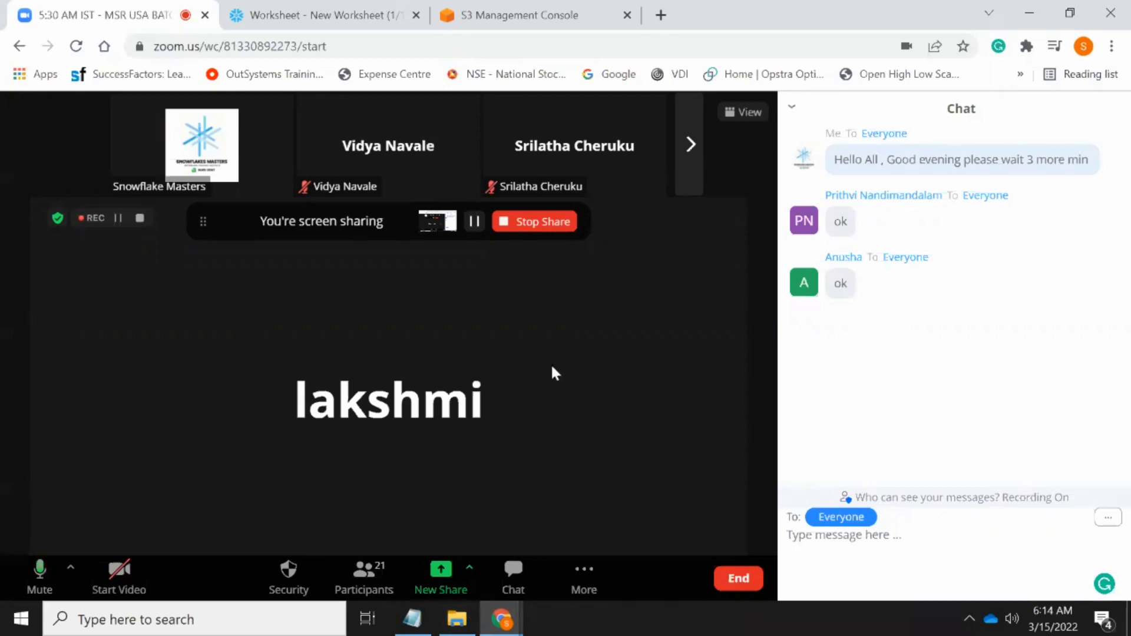
Step: Switch to File Explorer and open the 2_Create_Bucket_Role_Policy document from the 16_AWS_CSV folder
click(457, 618)
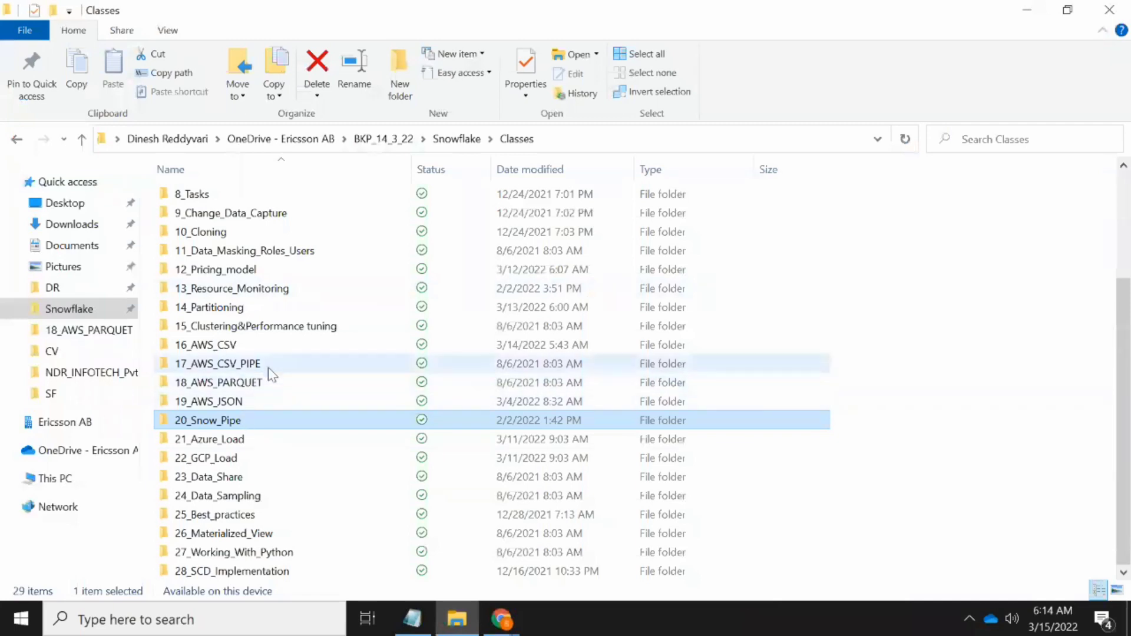
click(278, 346)
double_click(275, 341)
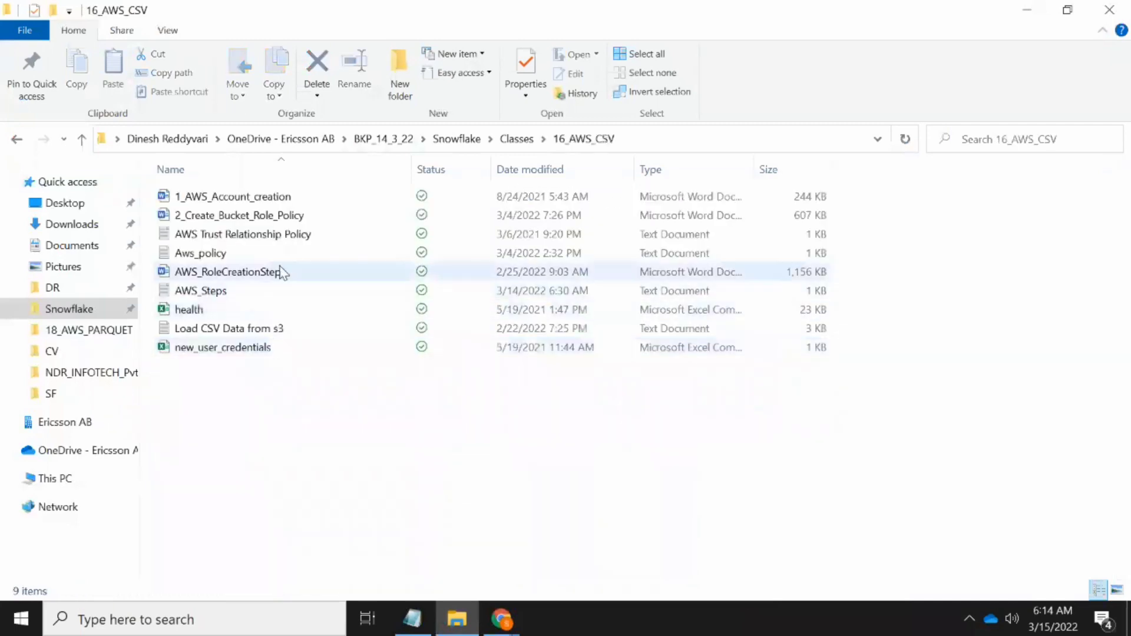
click(287, 218)
double_click(287, 218)
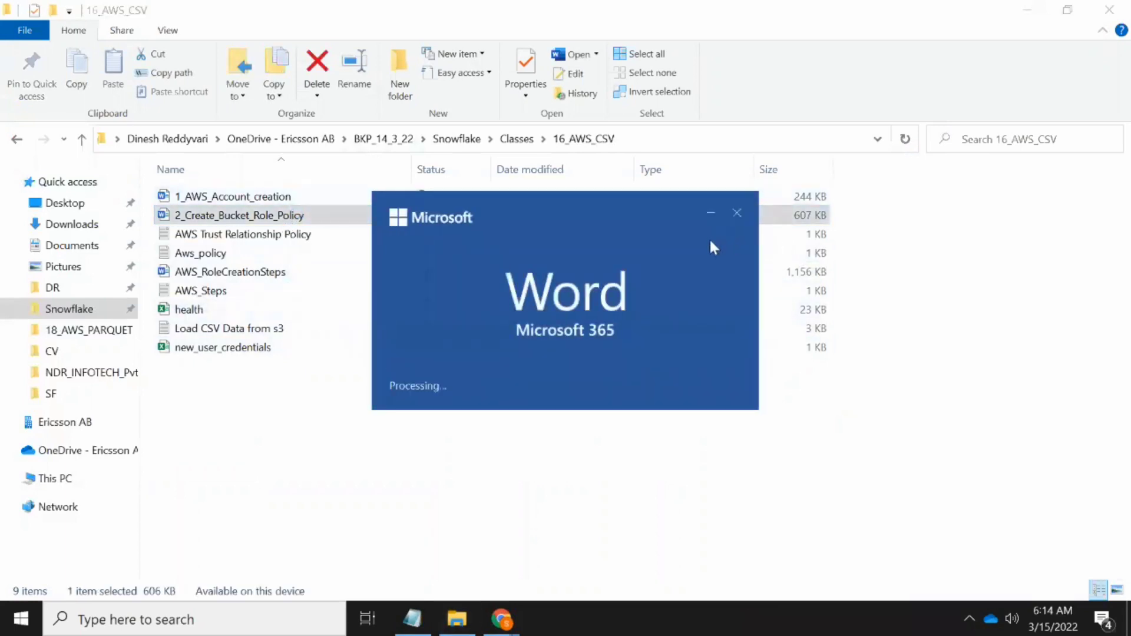
Step: Read through the guide from bucket creation and policy setup to the final role creation instructions
scroll(712, 330, down, 15)
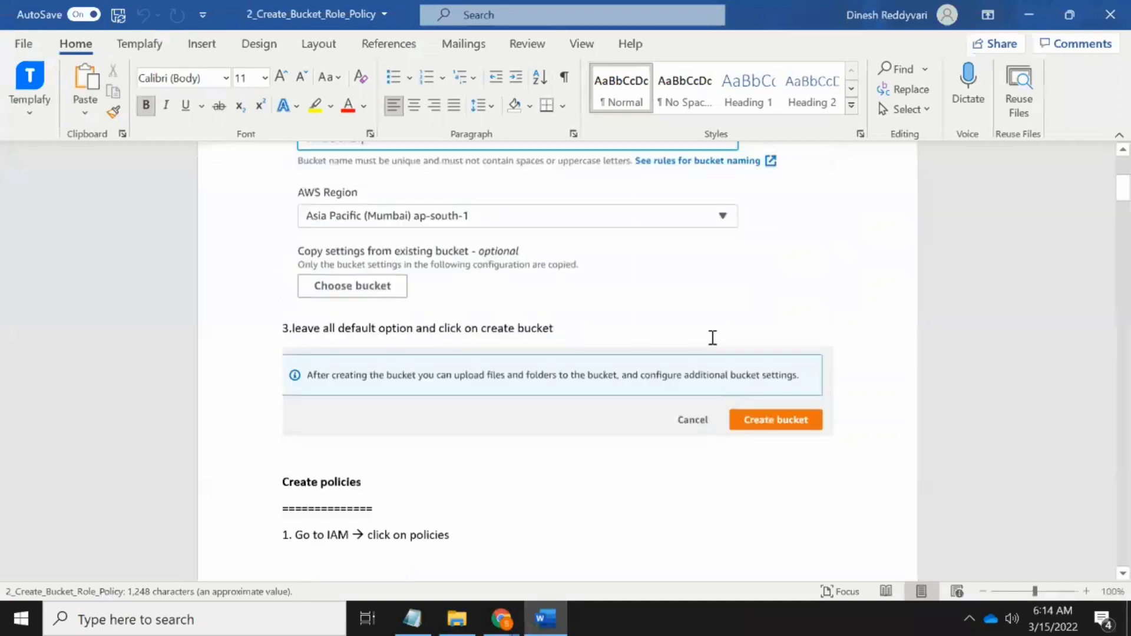
scroll(710, 333, down, 20)
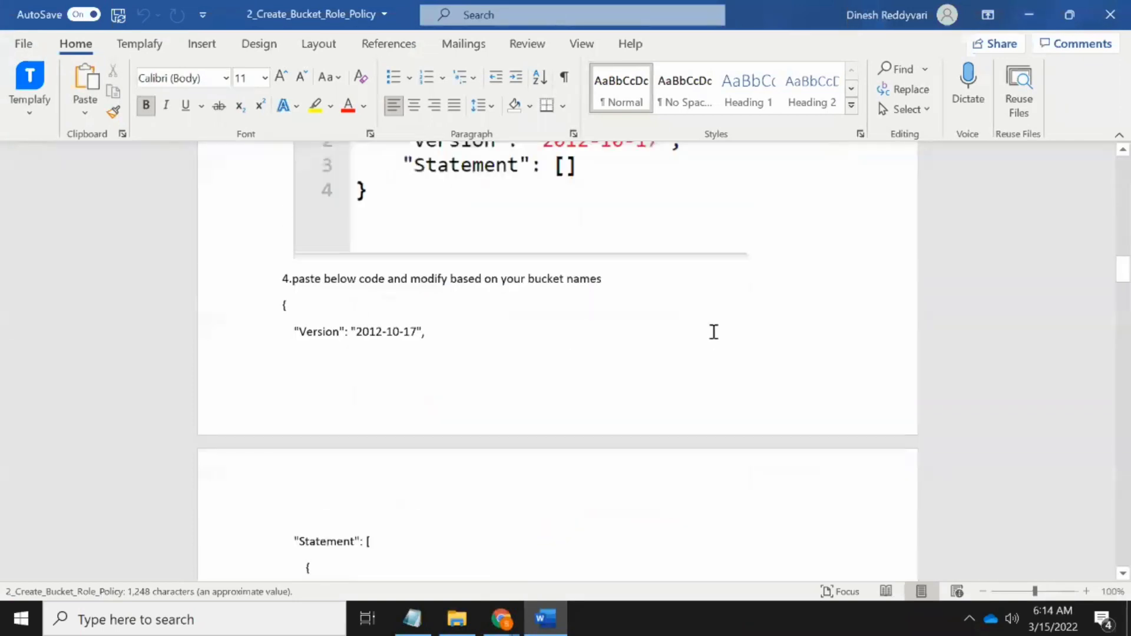
scroll(712, 330, down, 20)
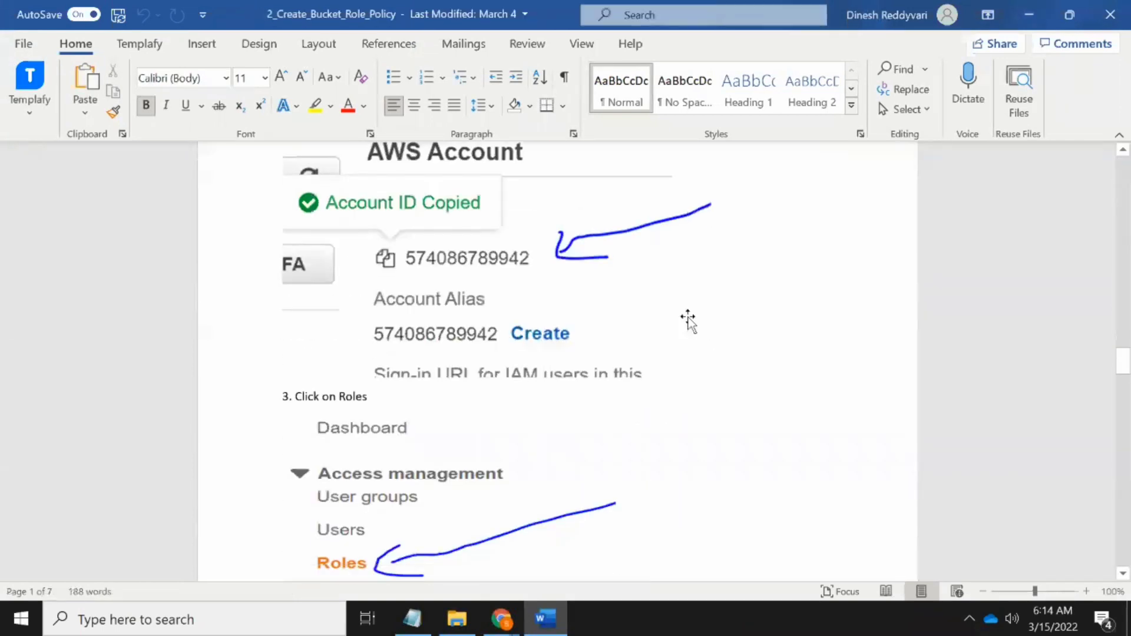
scroll(688, 316, down, 20)
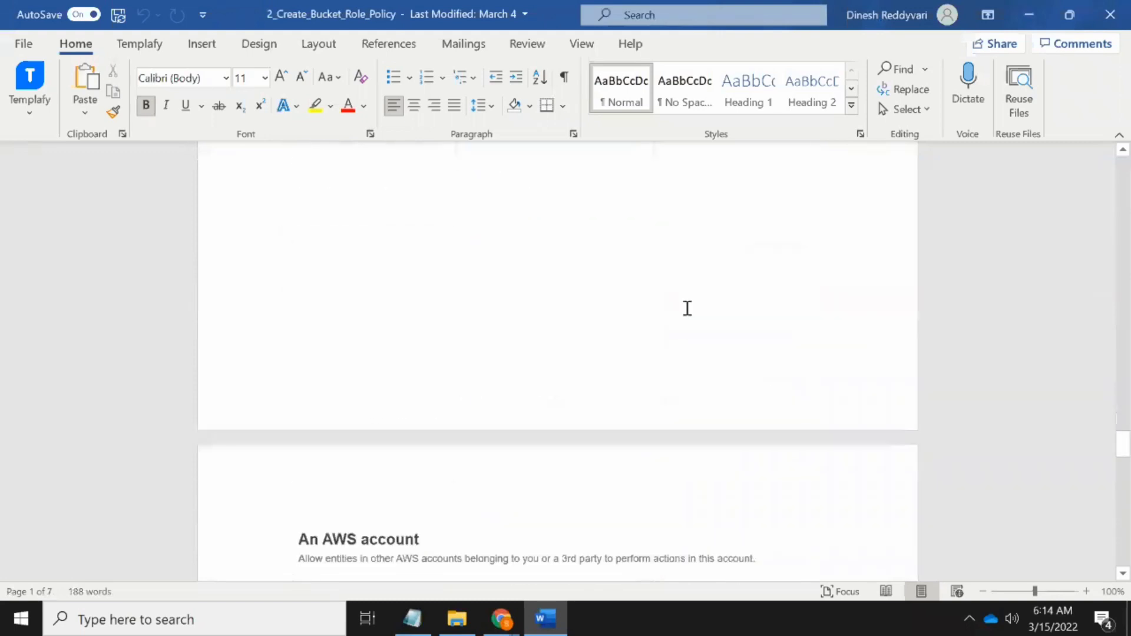
scroll(687, 308, down, 20)
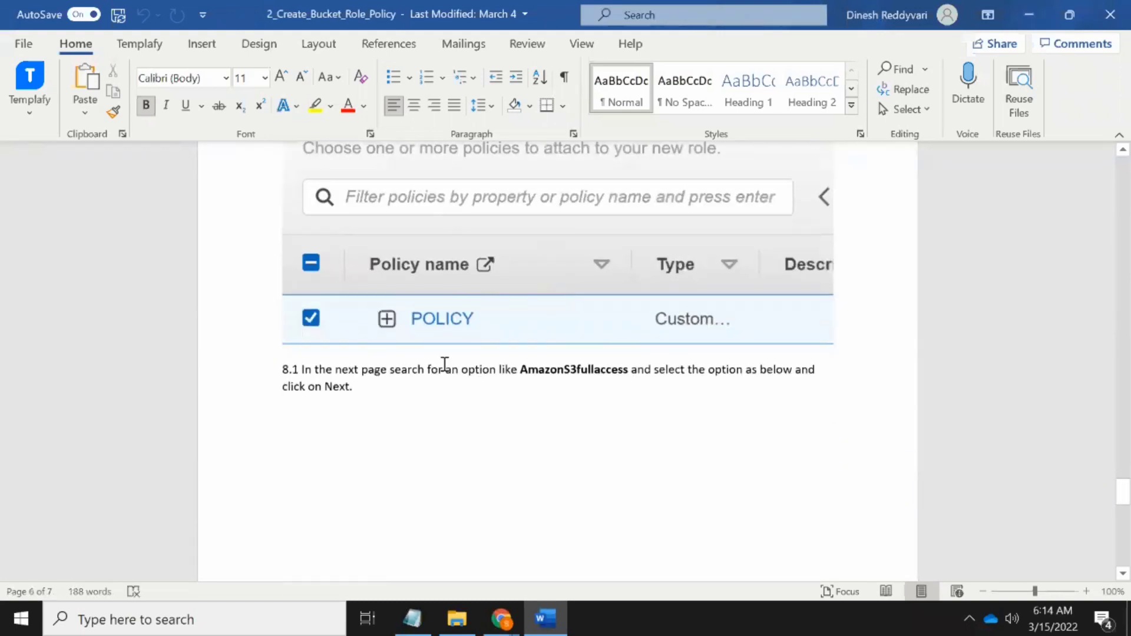
scroll(469, 327, up, 1)
scroll(469, 326, up, 5)
scroll(457, 277, down, 6)
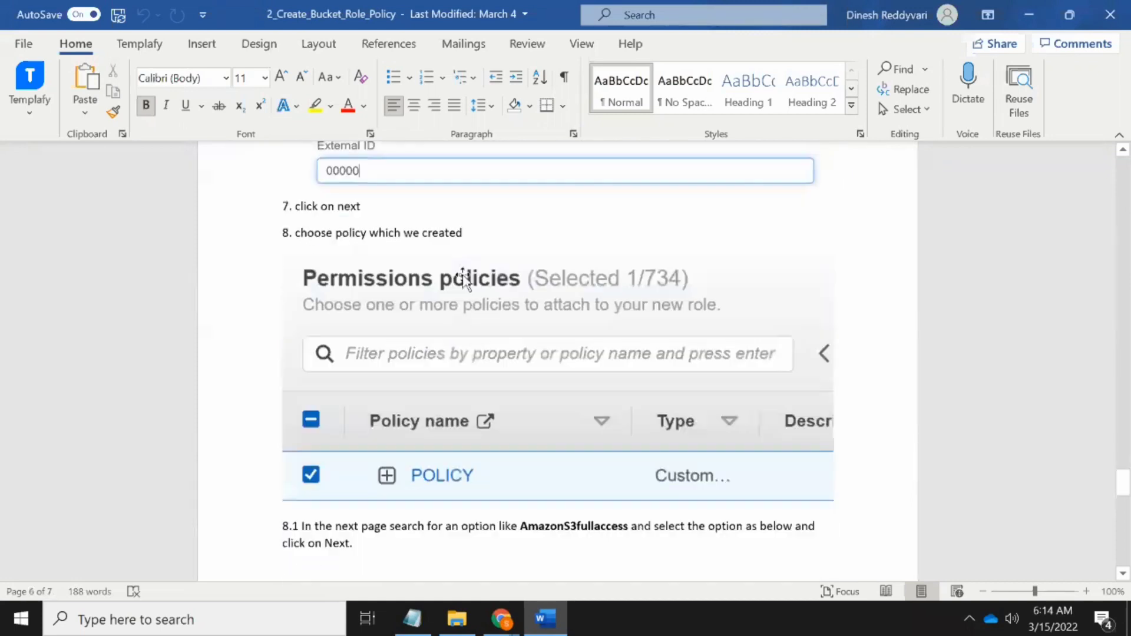
scroll(469, 289, down, 11)
scroll(420, 354, up, 2)
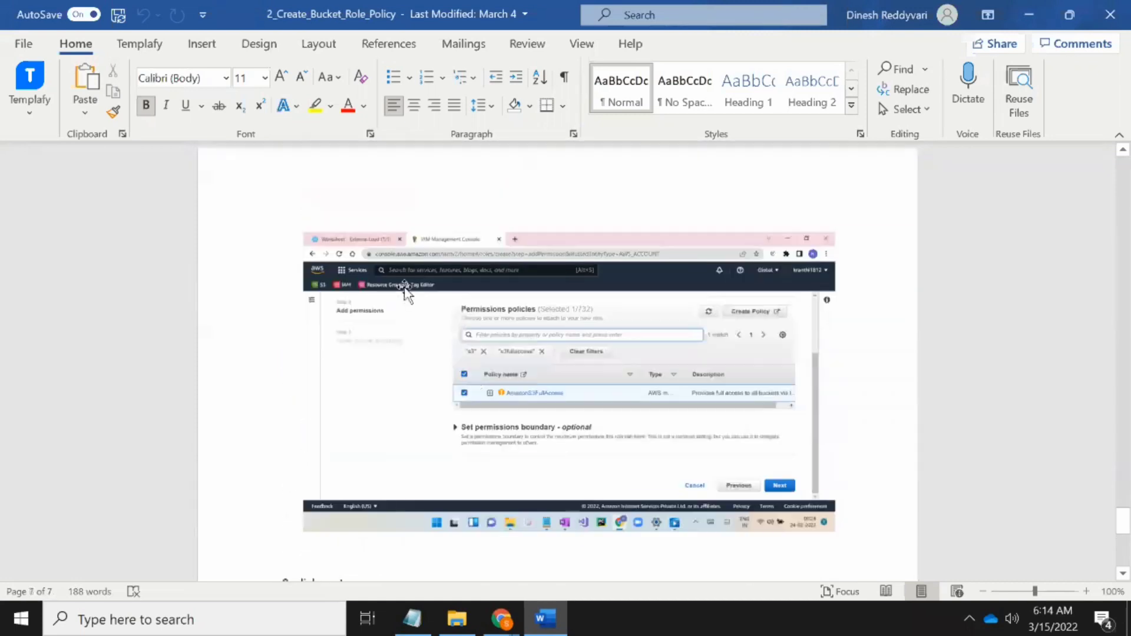
scroll(420, 344, down, 3)
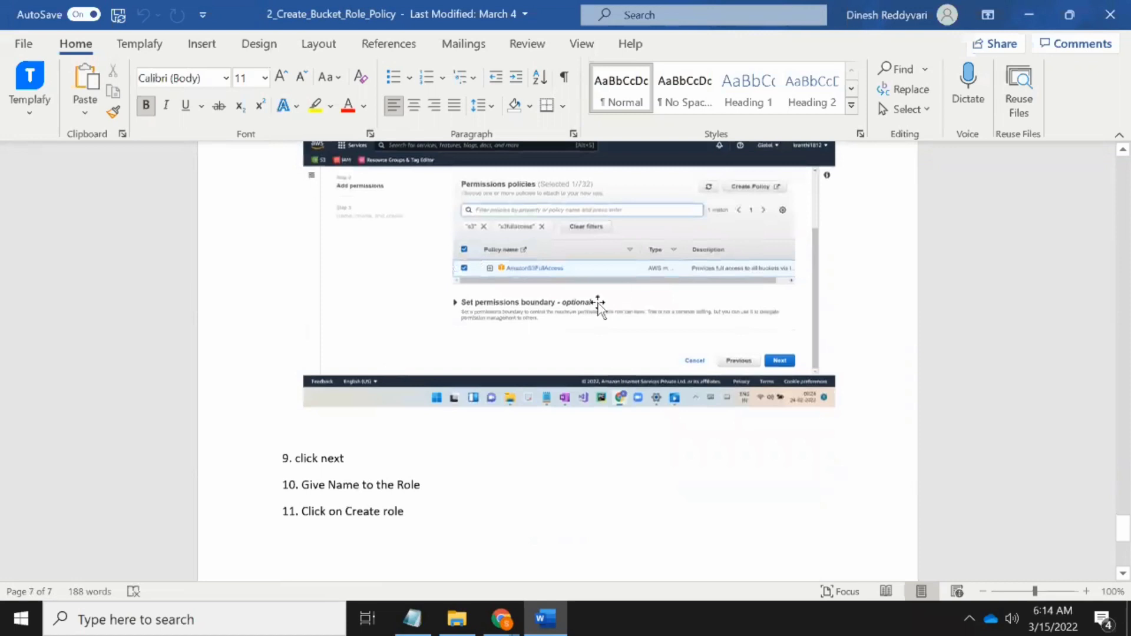
Step: Compare step 8 on choosing the created policy with step 8.1 on selecting AmazonS3FullAccess
scroll(598, 306, up, 5)
scroll(597, 306, up, 4)
scroll(424, 245, up, 2)
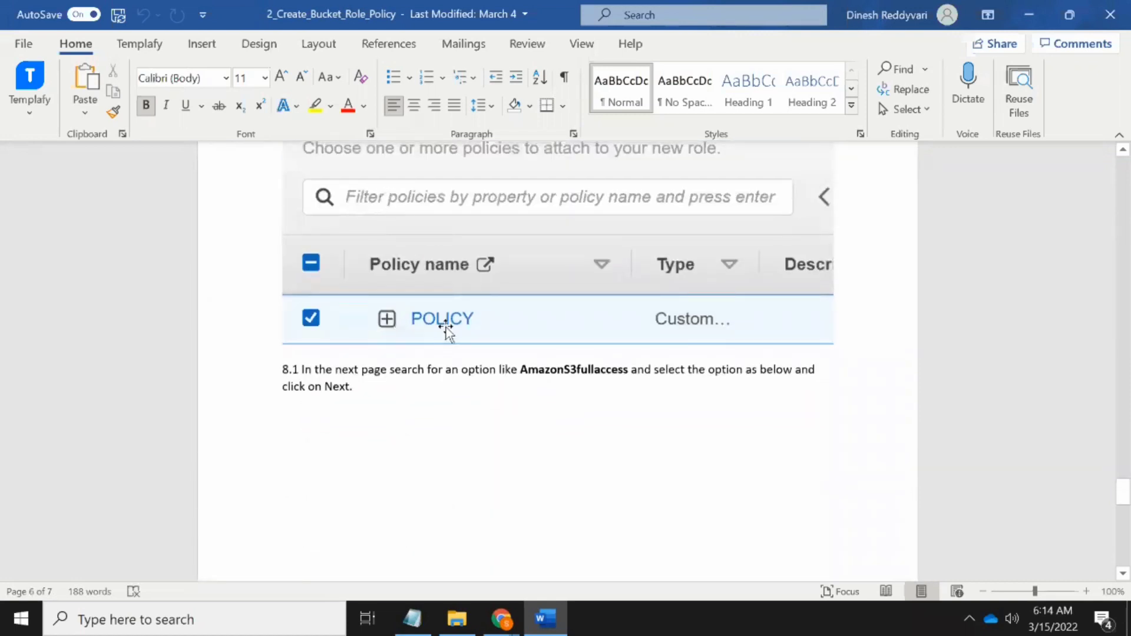
scroll(521, 338, up, 3)
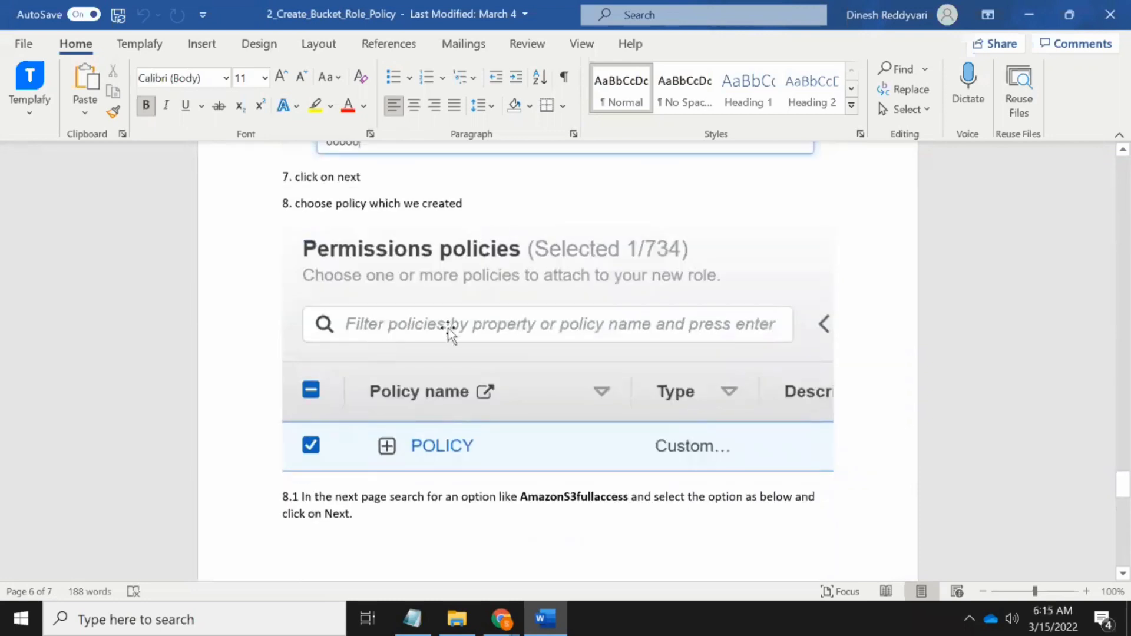
scroll(450, 328, down, 10)
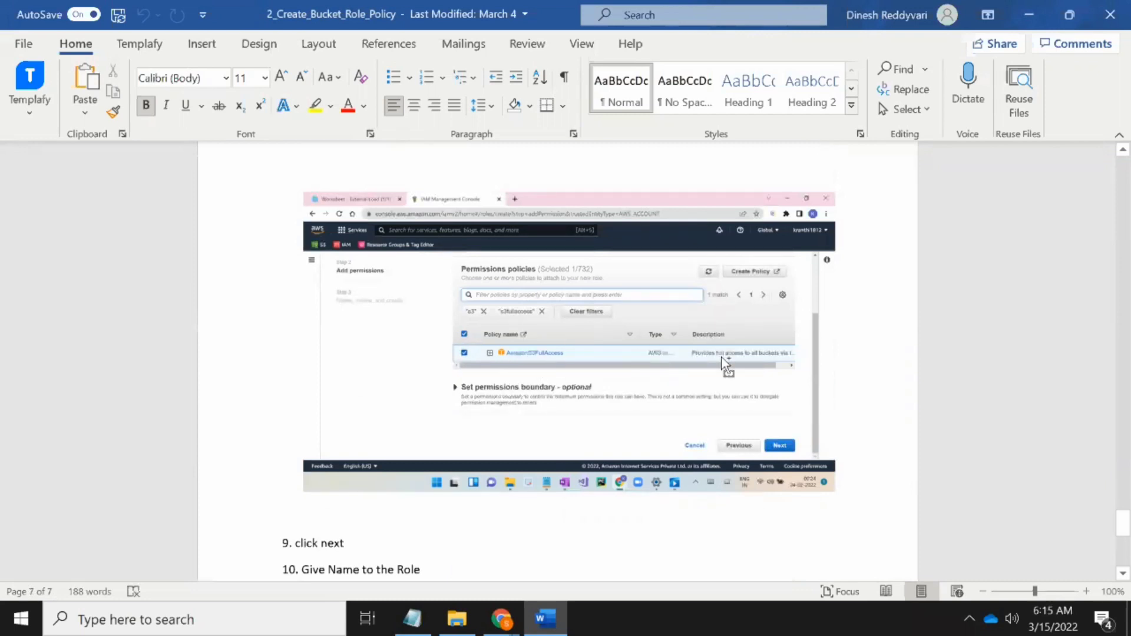
Step: Examine the AmazonS3FullAccess permissions screenshot closely, along with steps 9 to 11 on naming and creating the role
scroll(726, 363, up, 8)
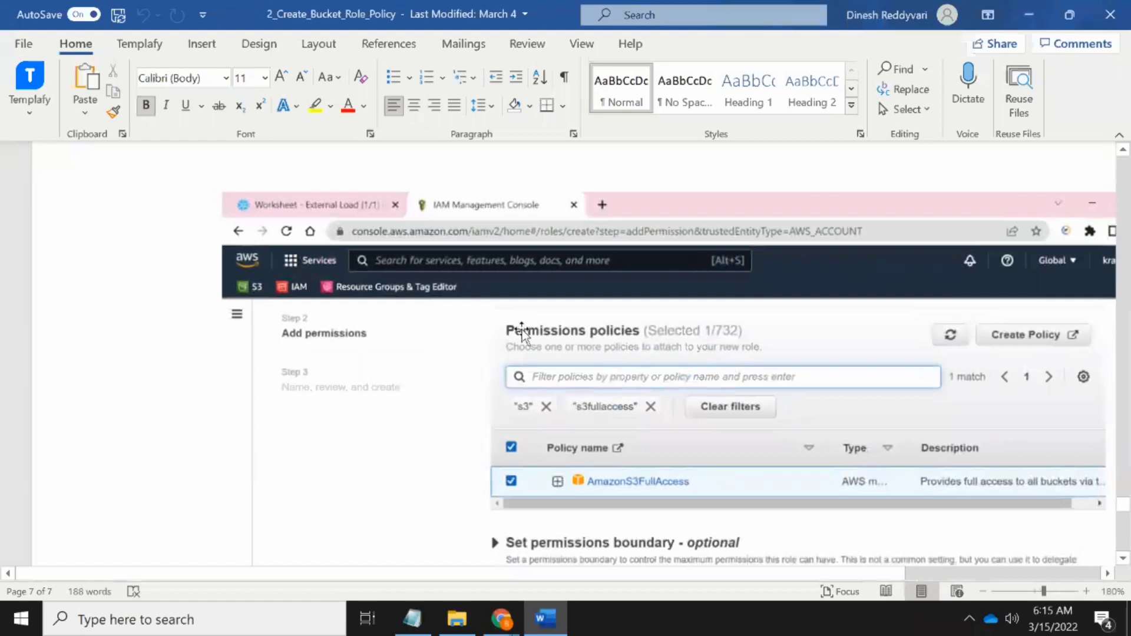
scroll(616, 346, down, 3)
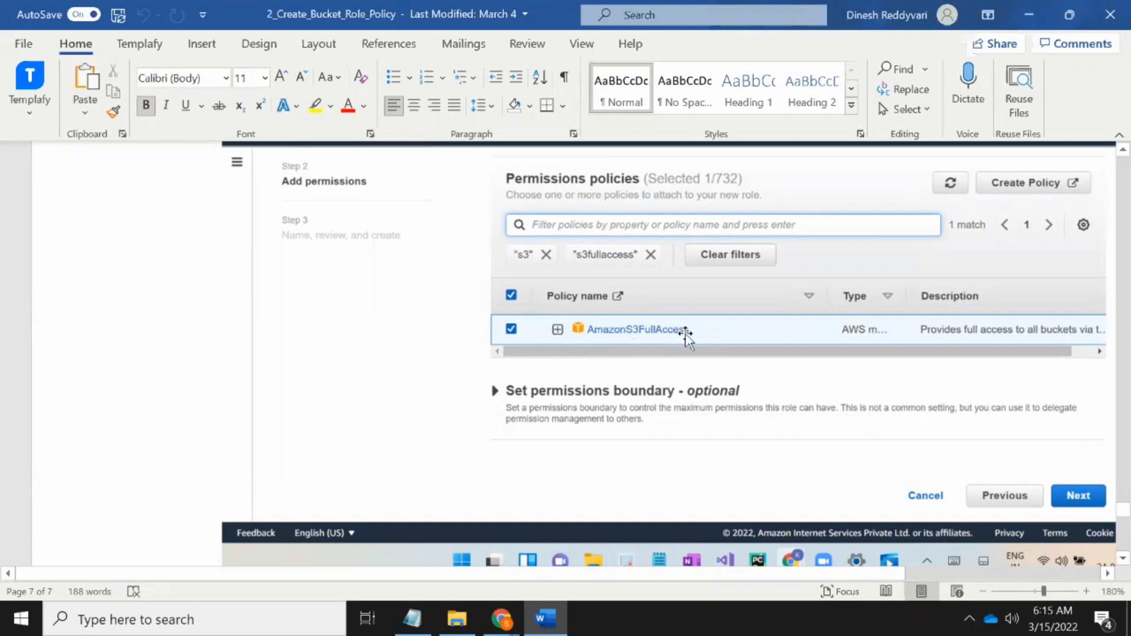
scroll(598, 188, down, 3)
scroll(595, 224, down, 2)
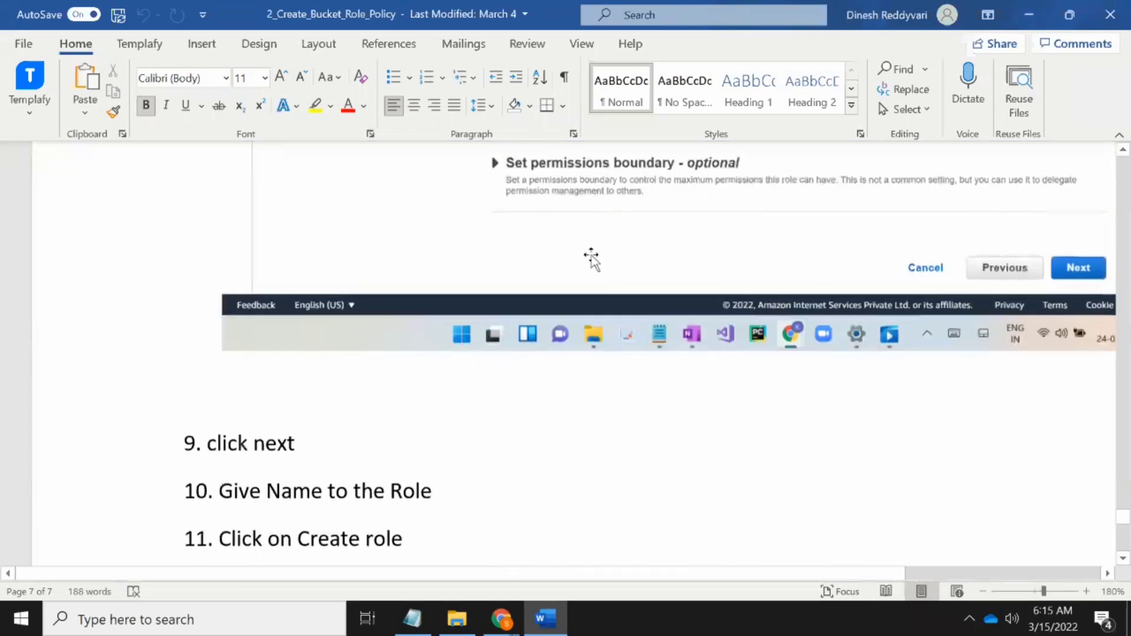
scroll(590, 257, up, 7)
scroll(591, 257, down, 5)
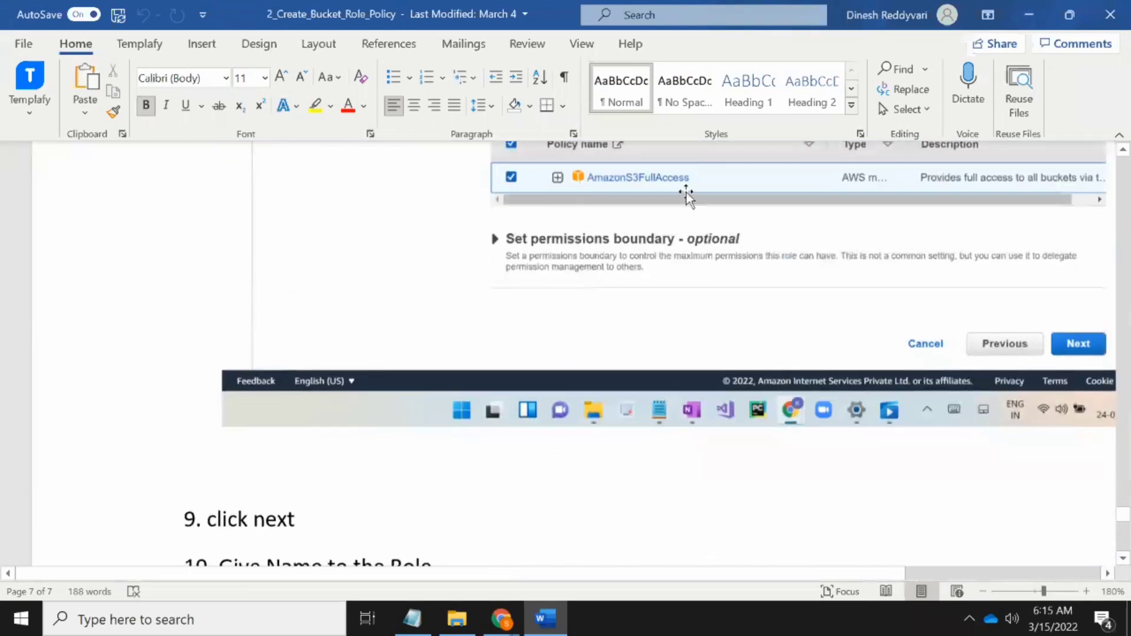
scroll(700, 189, down, 6)
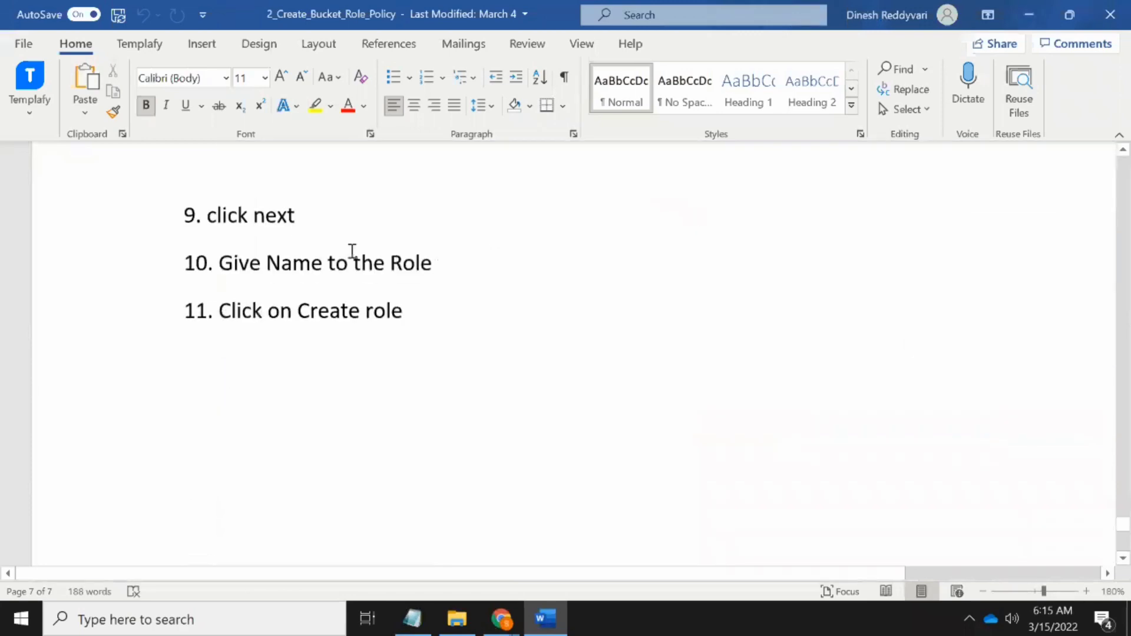
scroll(541, 255, up, 11)
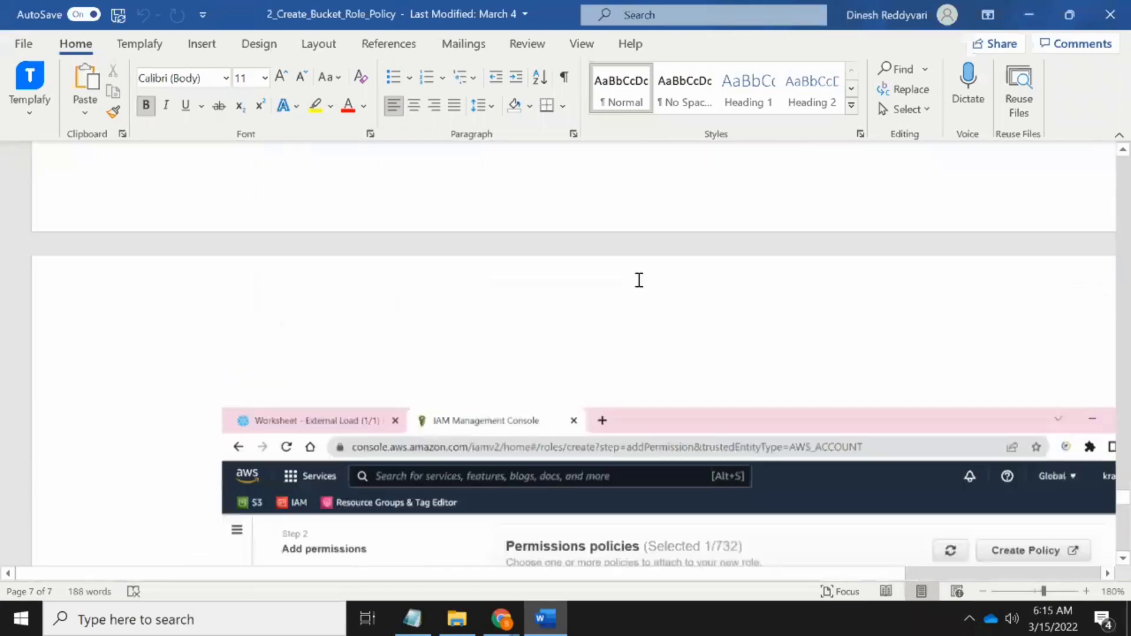
scroll(687, 472, down, 5)
scroll(689, 393, down, 2)
scroll(694, 391, up, 5)
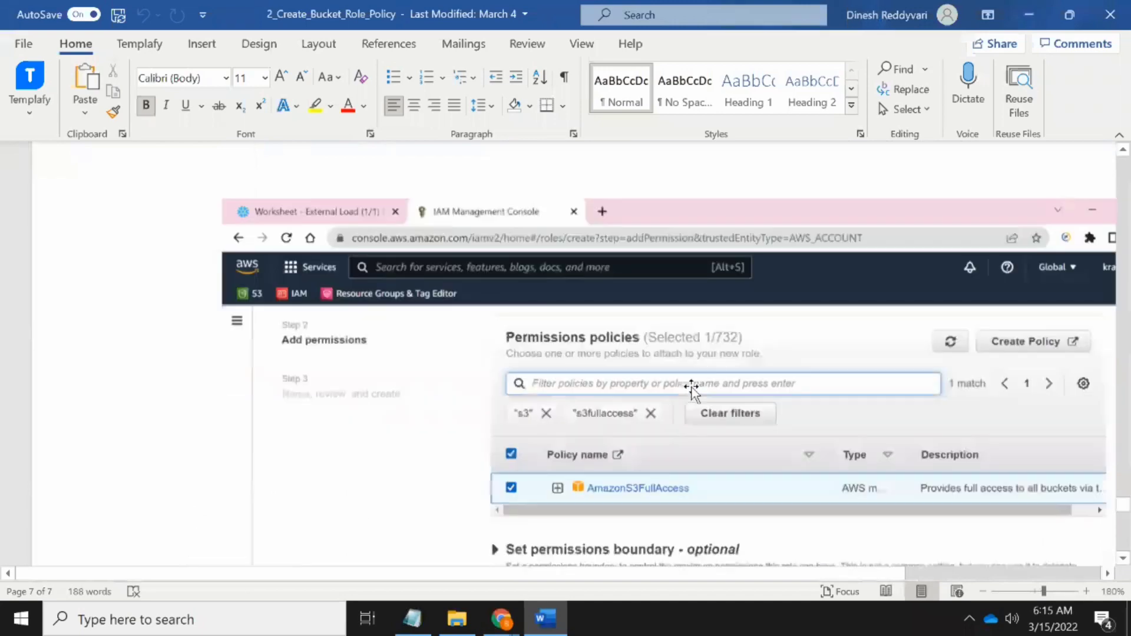
scroll(629, 354, down, 12)
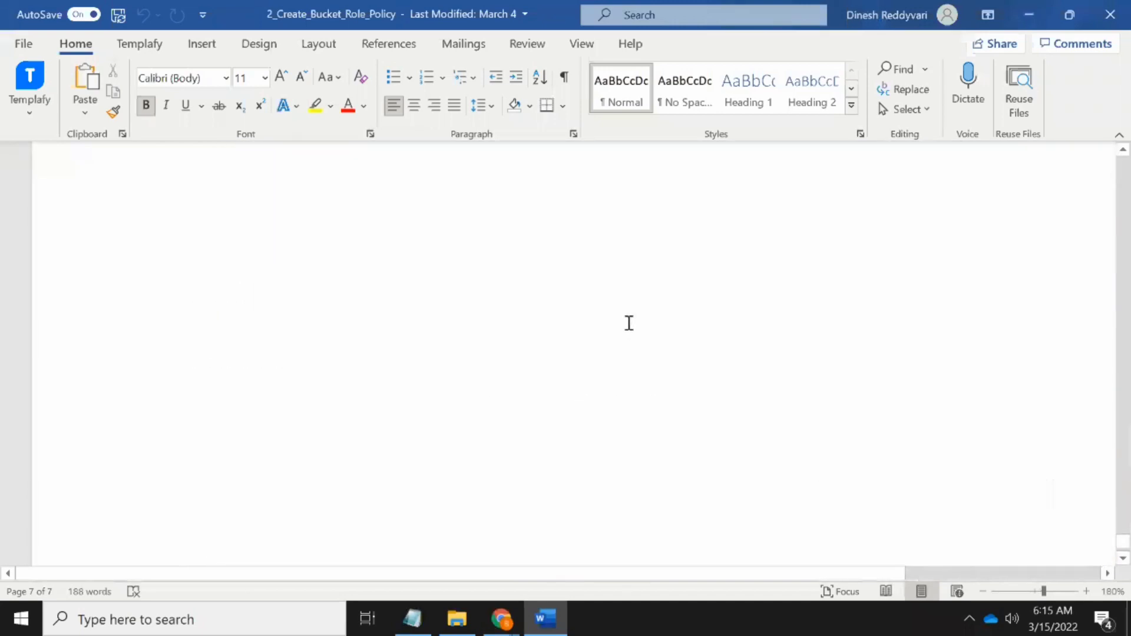
scroll(601, 377, up, 15)
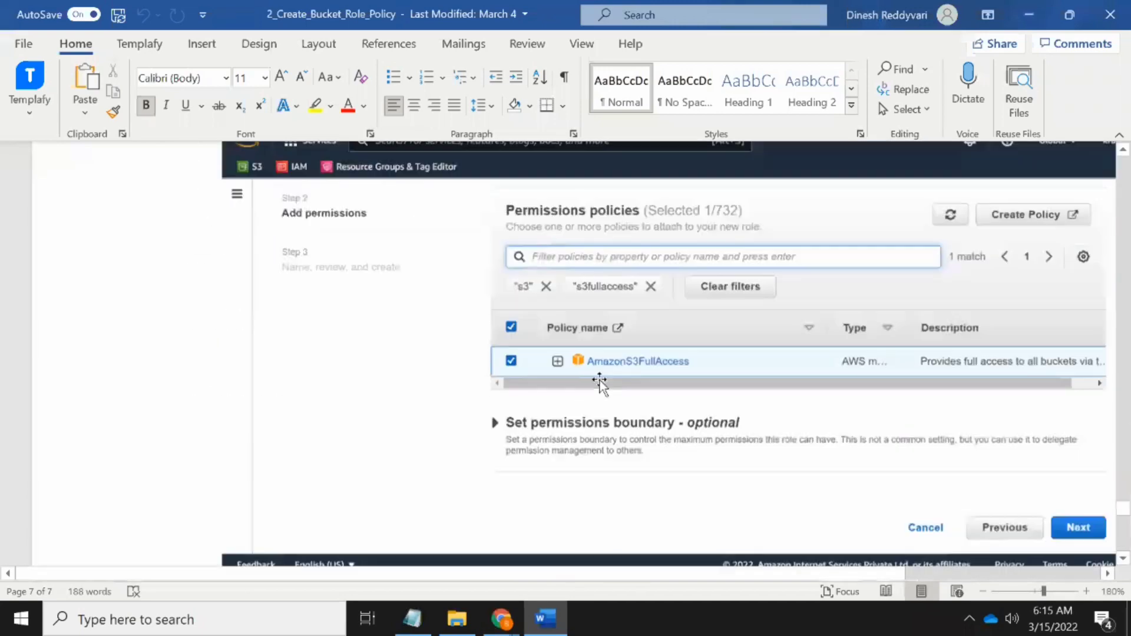
scroll(497, 313, down, 10)
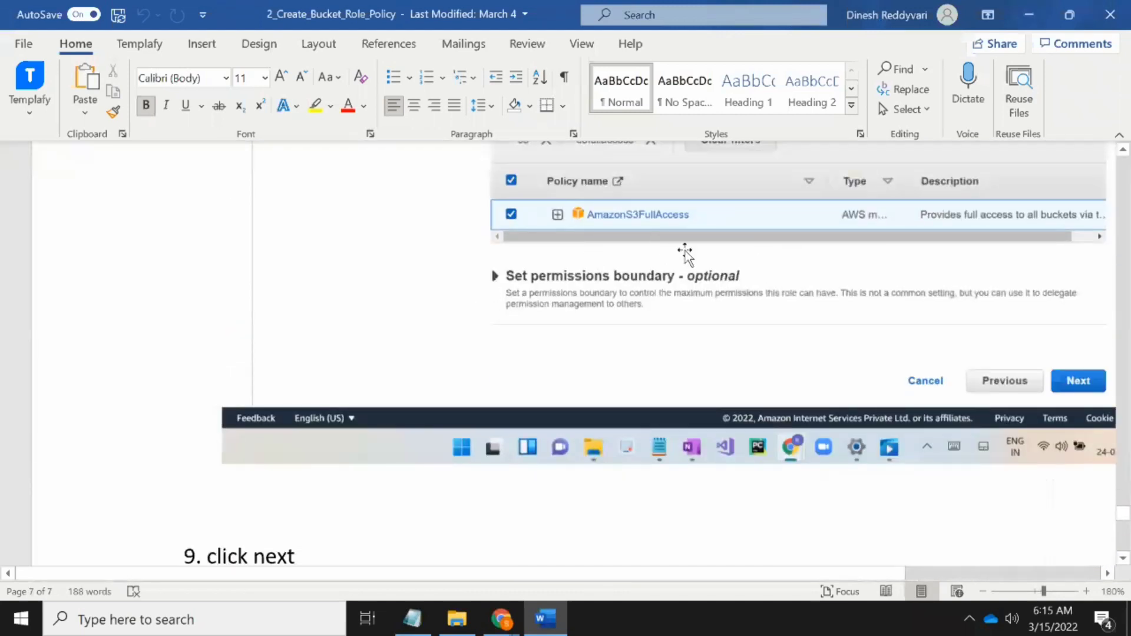
scroll(620, 254, down, 5)
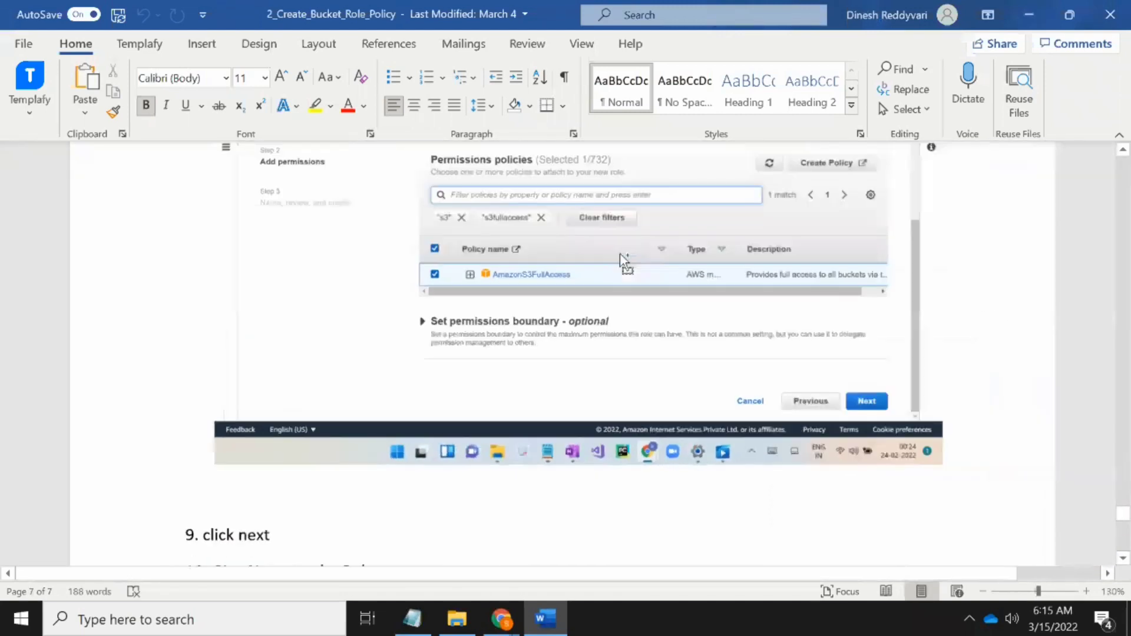
Step: Review the guide's role creation steps, from choosing the AWS account and External ID to selecting policies in steps 8 and 8.1
scroll(619, 253, up, 5)
scroll(619, 255, down, 6)
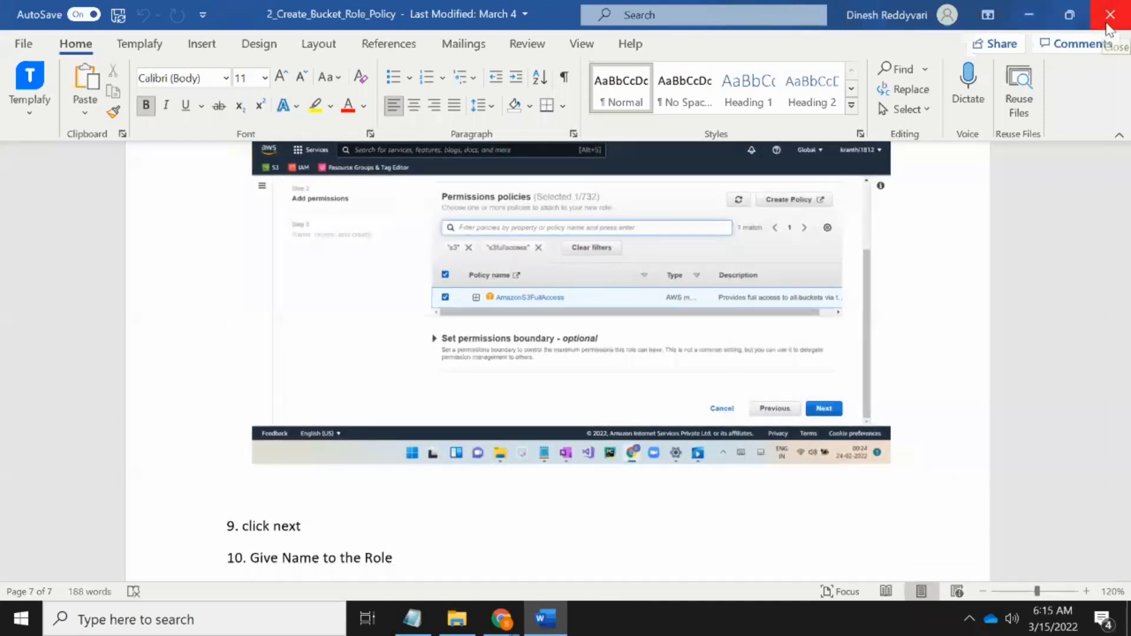
scroll(825, 266, up, 3)
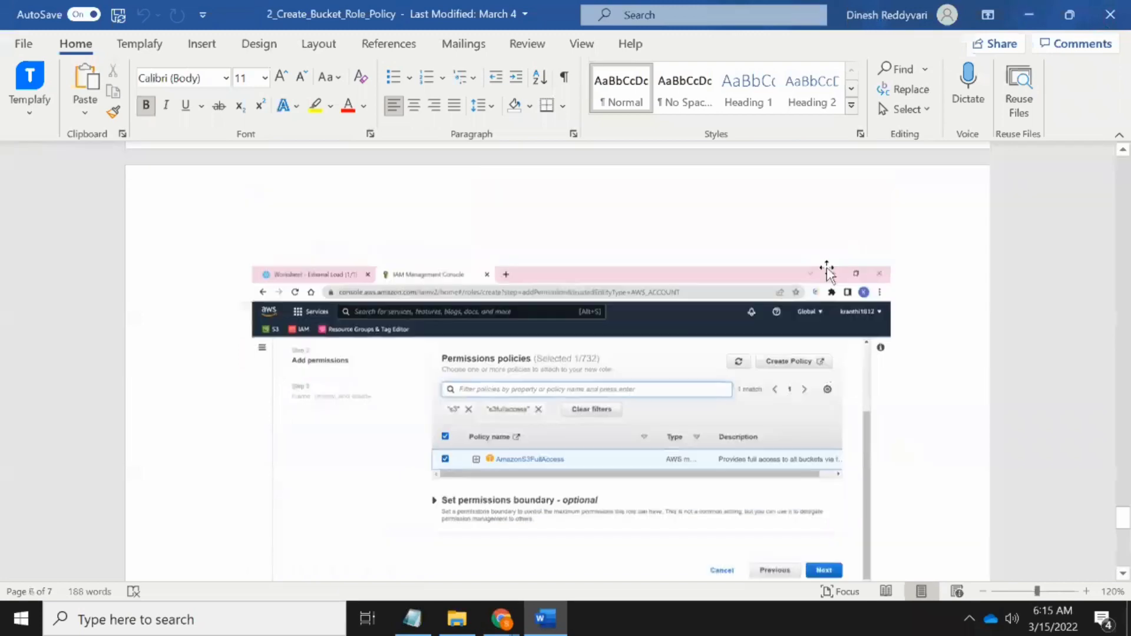
scroll(565, 270, down, 5)
scroll(563, 268, up, 3)
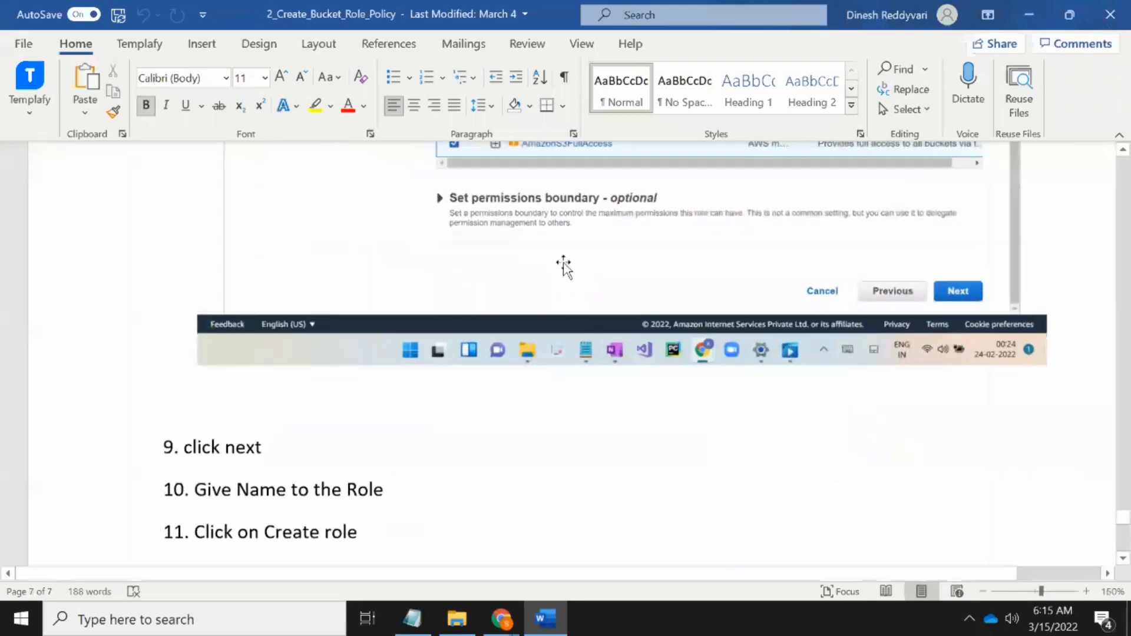
scroll(562, 263, up, 10)
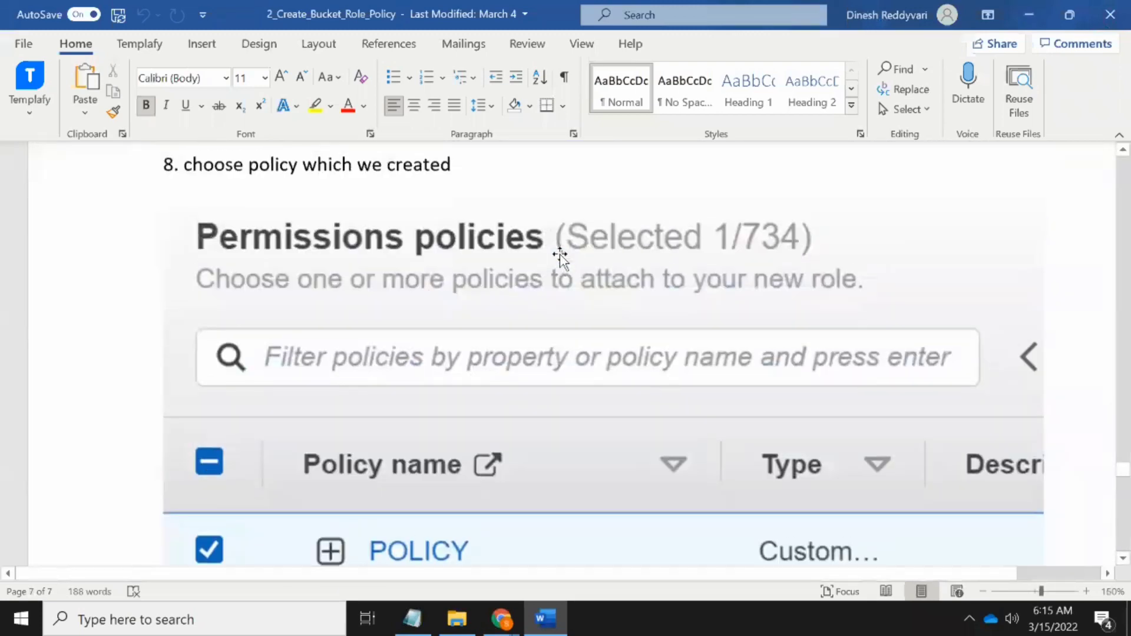
scroll(560, 256, up, 10)
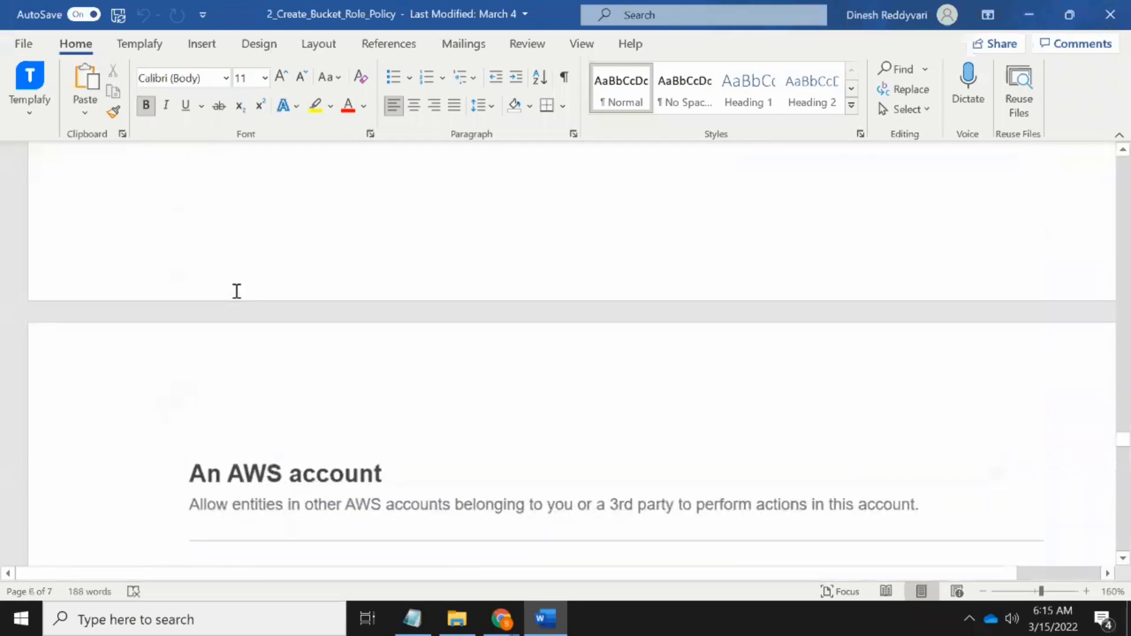
scroll(236, 291, up, 6)
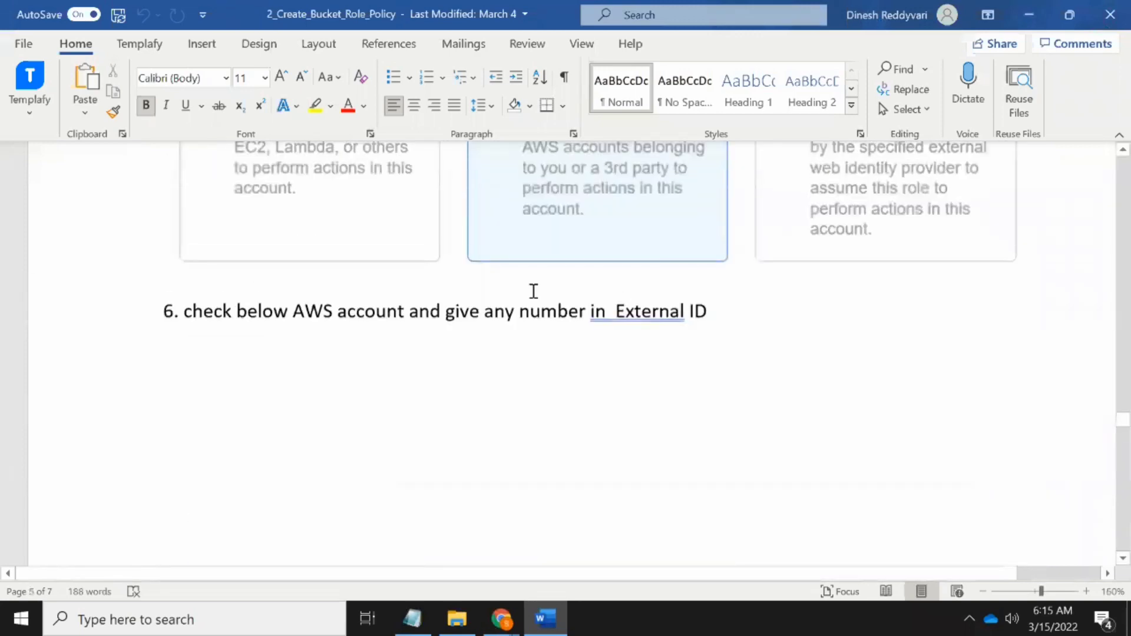
scroll(533, 291, up, 7)
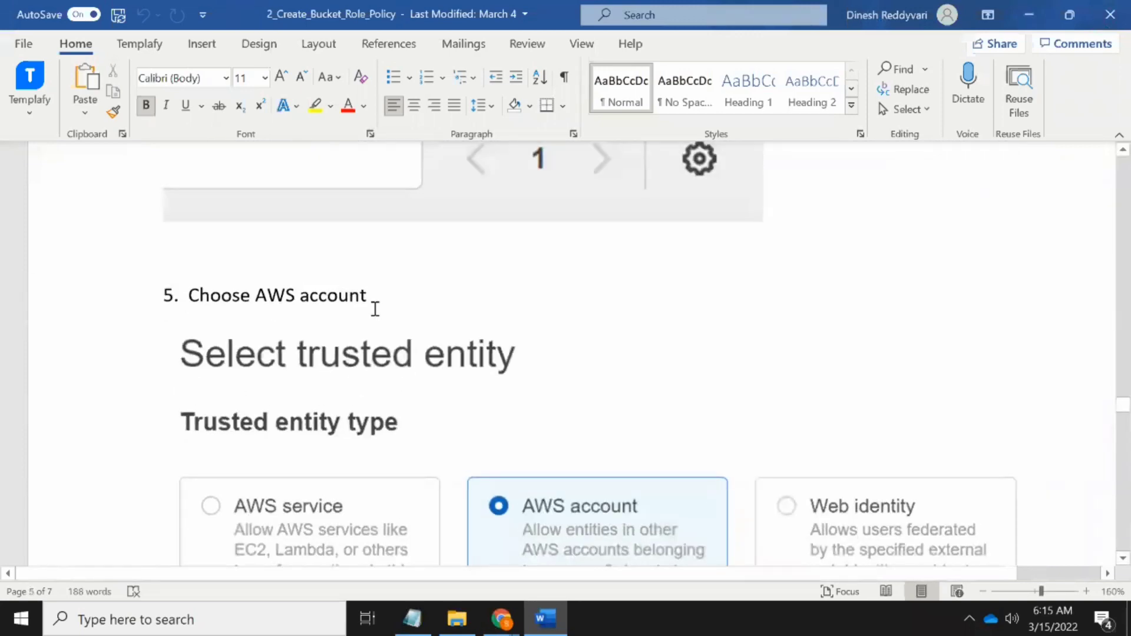
scroll(373, 312, down, 3)
scroll(376, 315, up, 10)
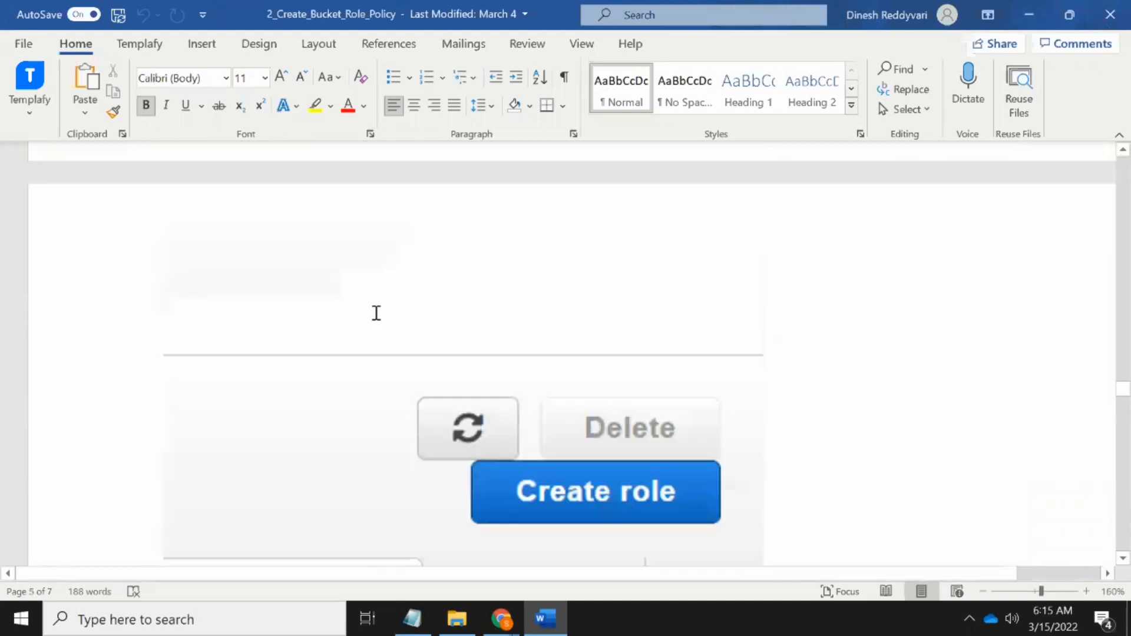
scroll(383, 306, down, 12)
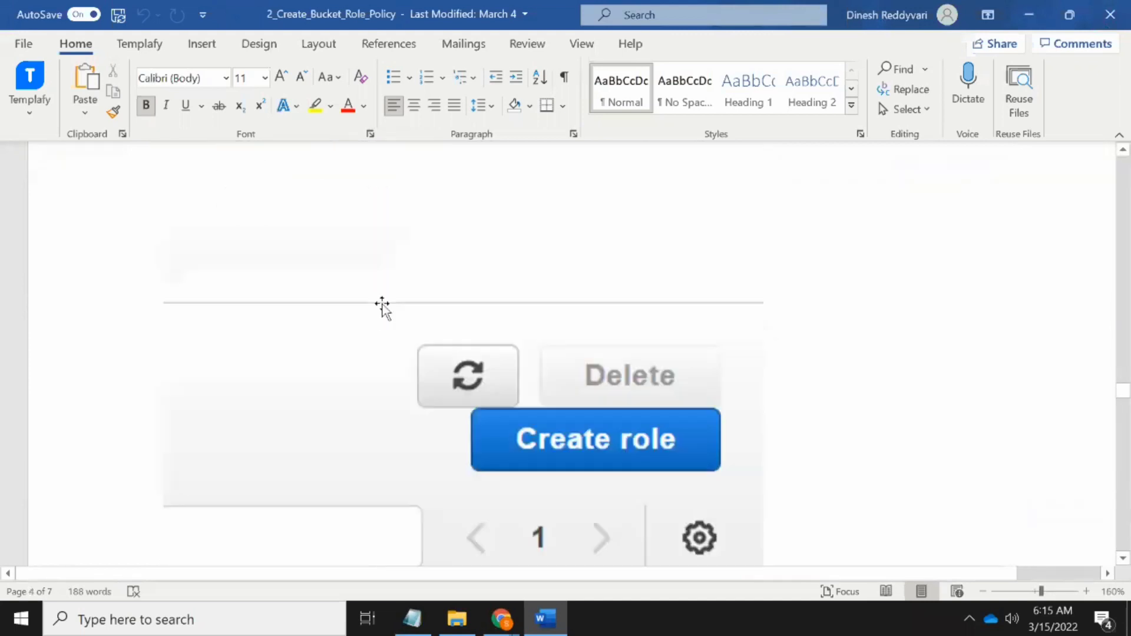
scroll(436, 301, down, 8)
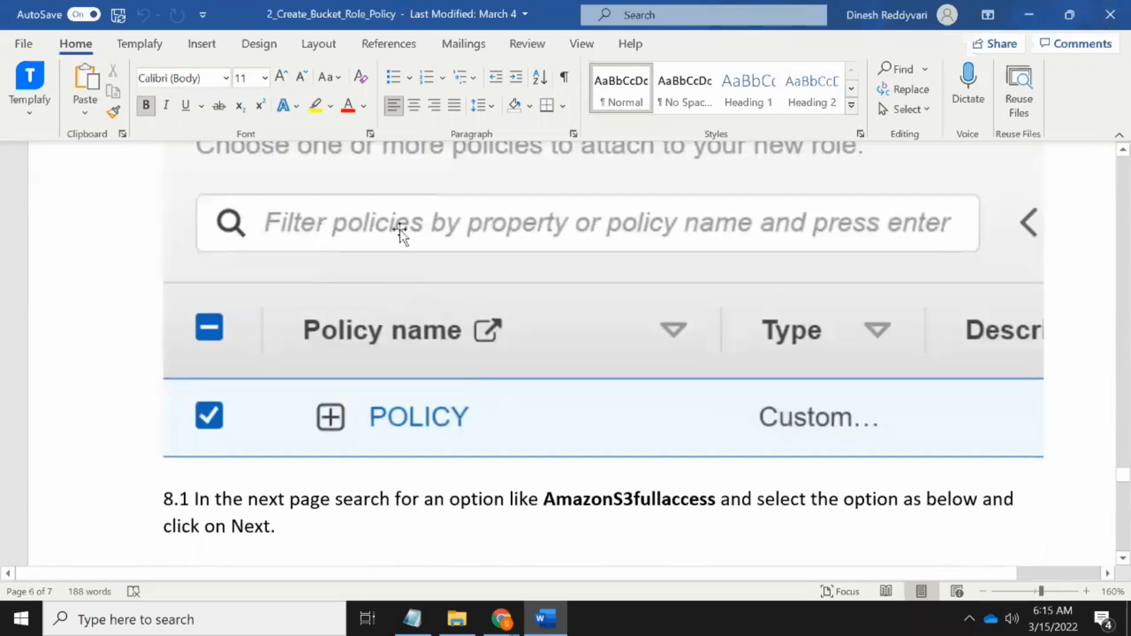
Step: Switch to Chrome and look over the bucket list page in the S3 Management Console
mouse_move(510, 607)
click(432, 510)
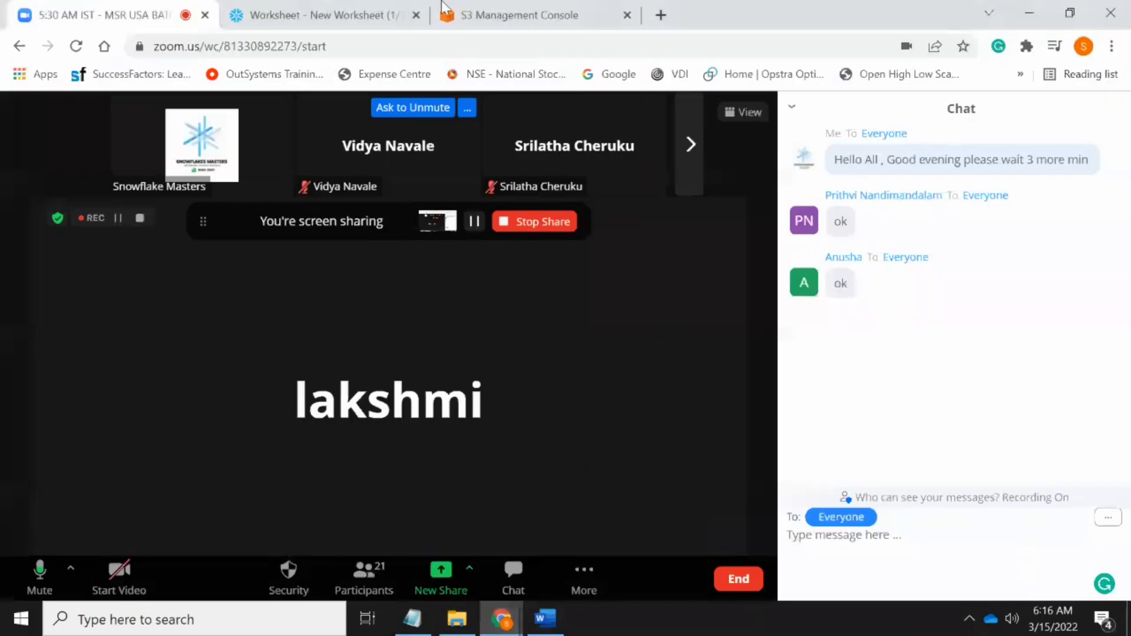
key(ctrl+3)
scroll(155, 359, down, 1)
scroll(154, 359, down, 2)
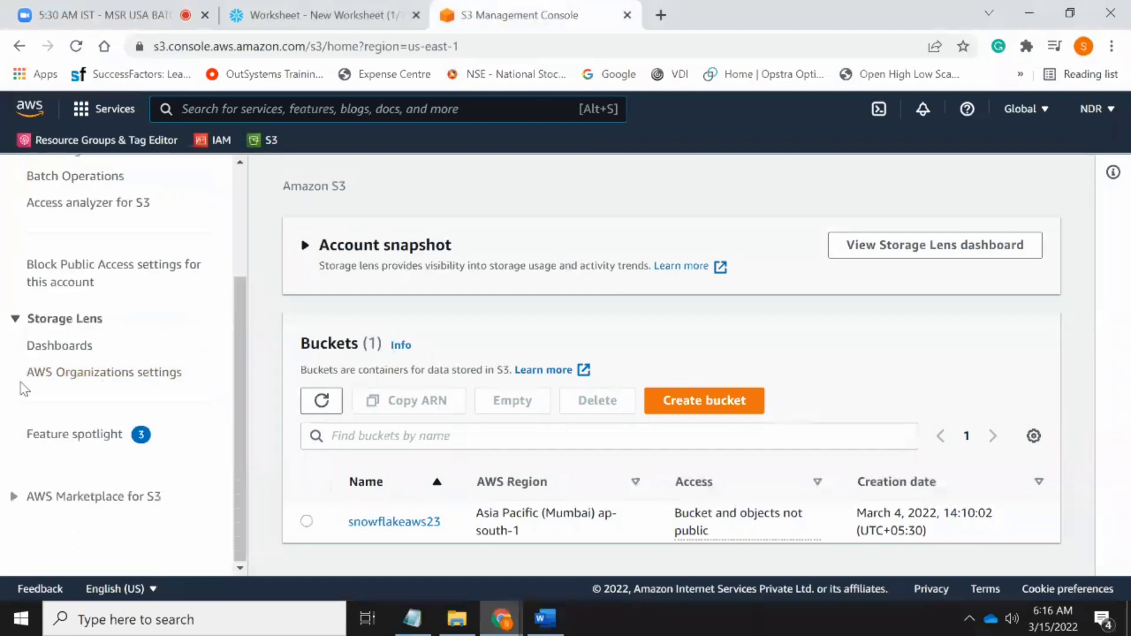
scroll(97, 471, up, 3)
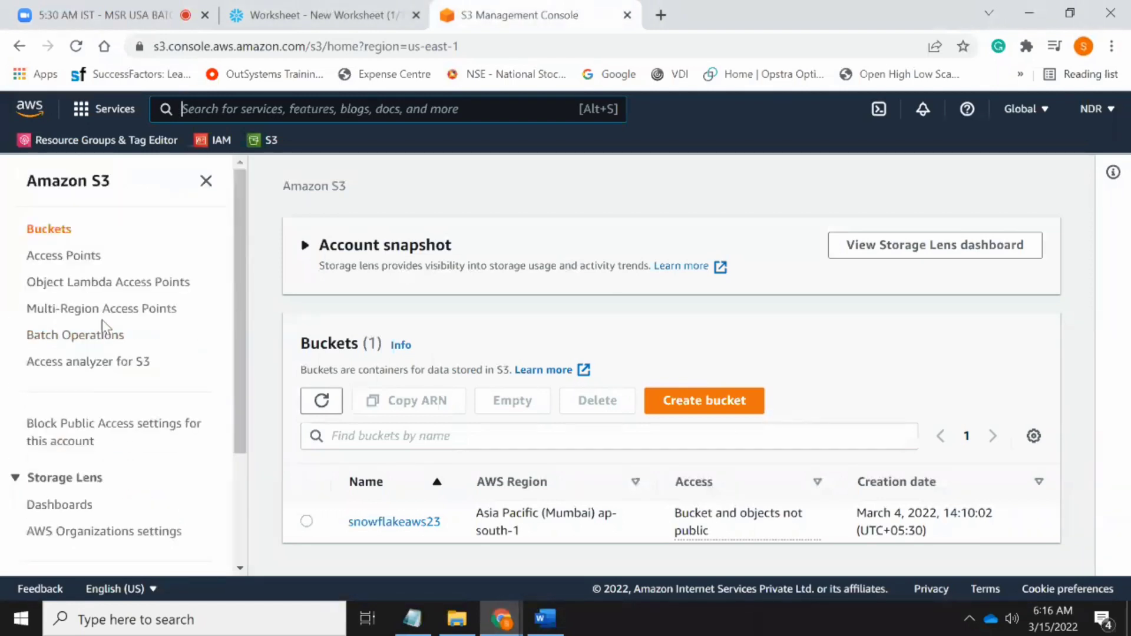
Step: Open the SNOWAWS role in IAM and view the permissions policies attached to it
click(217, 139)
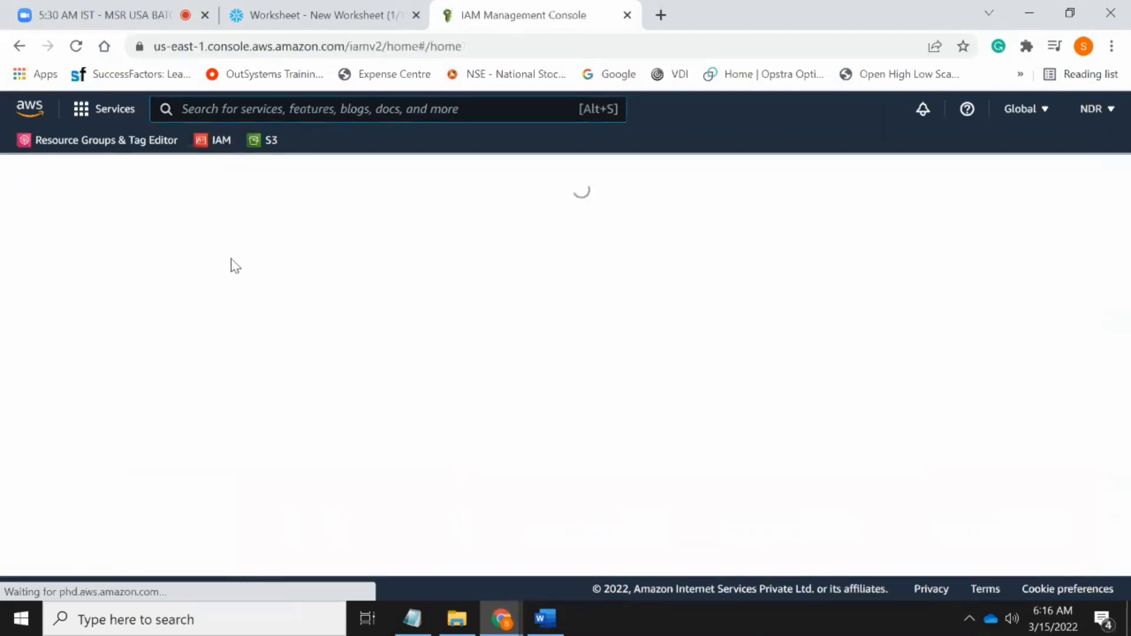
click(42, 392)
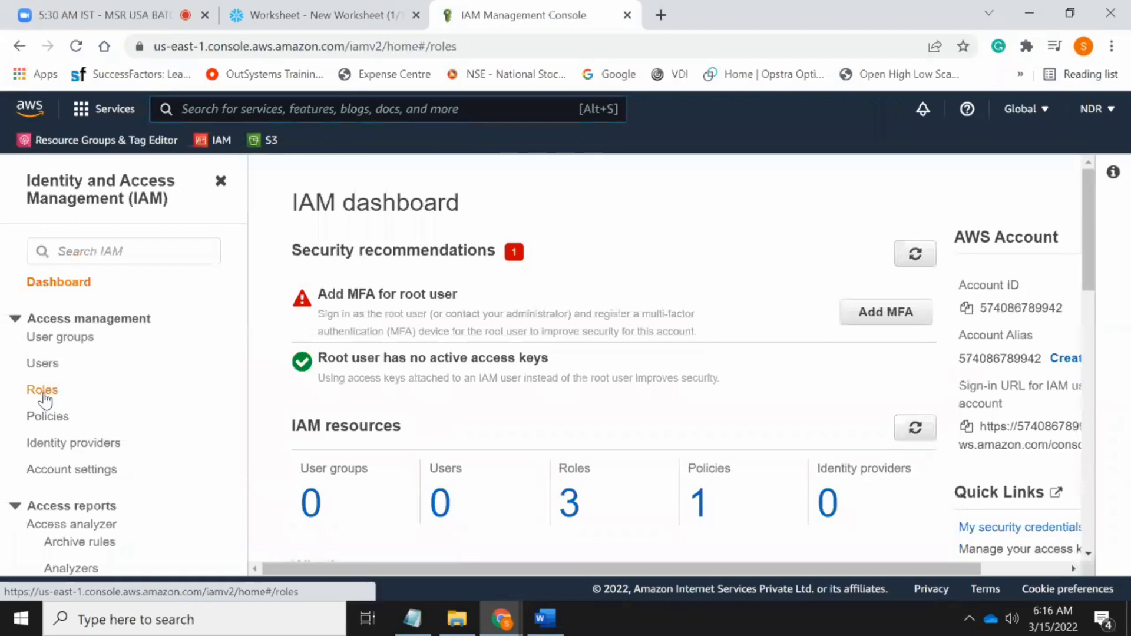
click(382, 466)
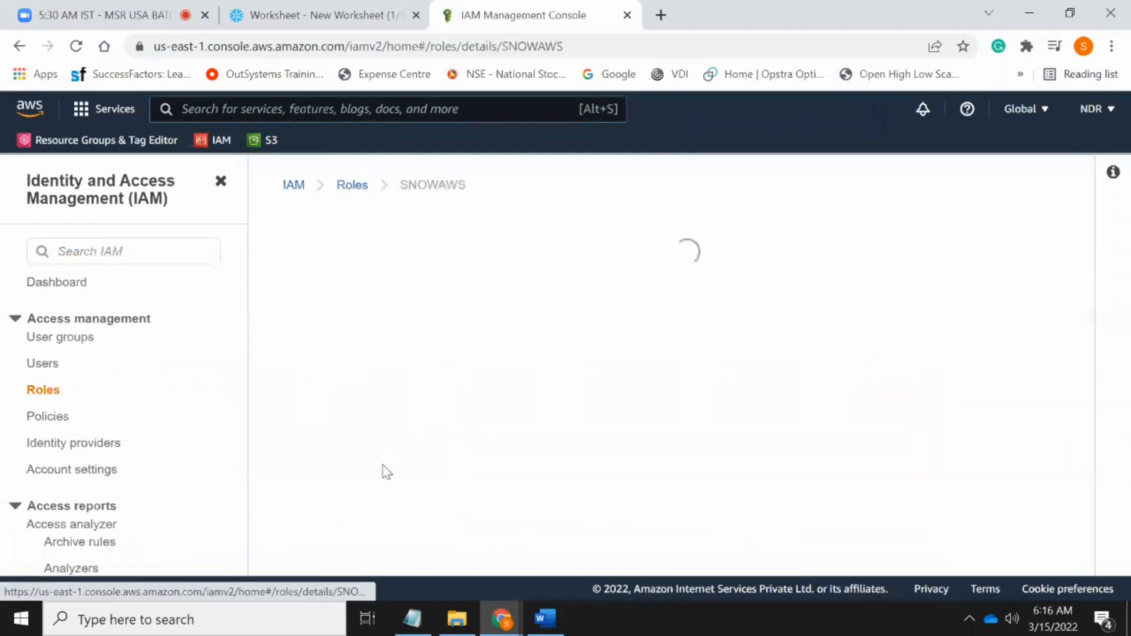
scroll(574, 318, down, 5)
scroll(574, 319, down, 2)
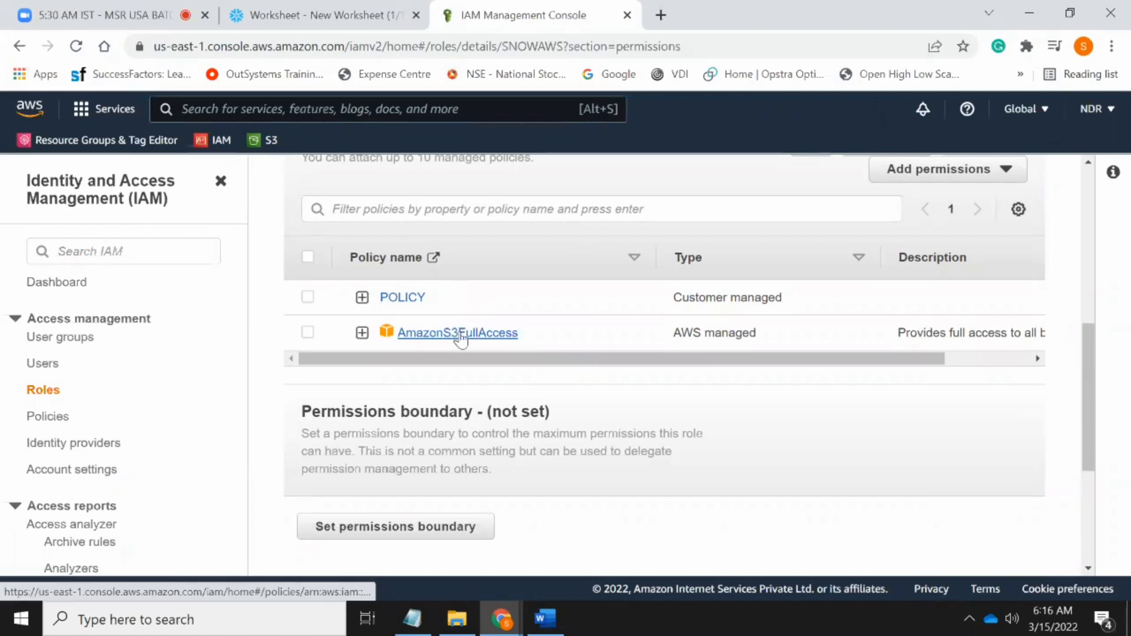
click(444, 210)
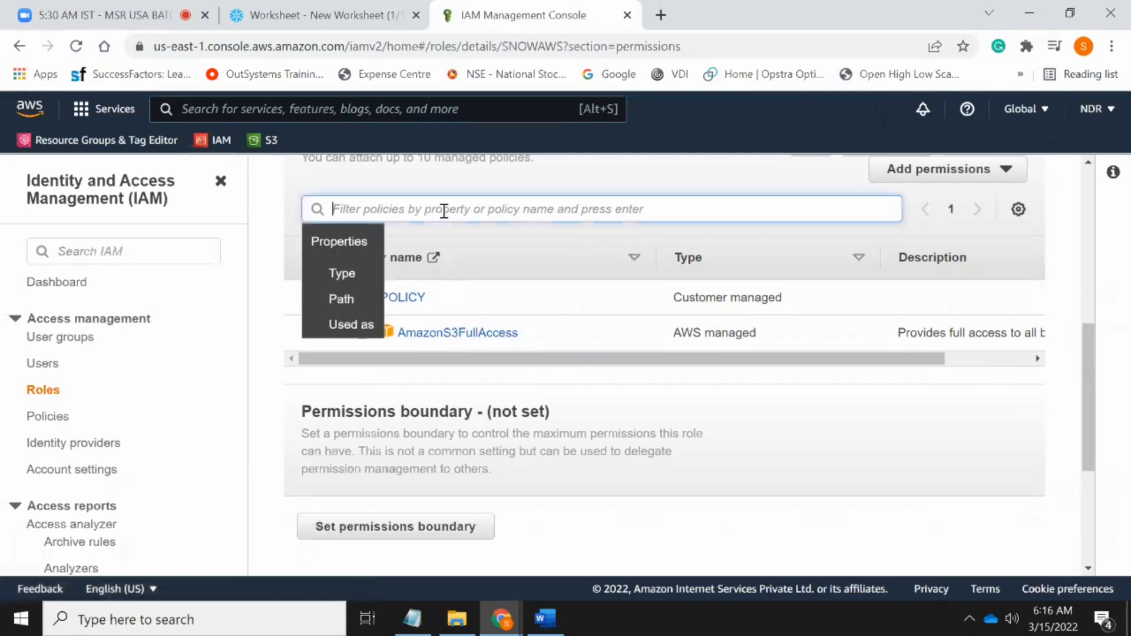
text(aws)
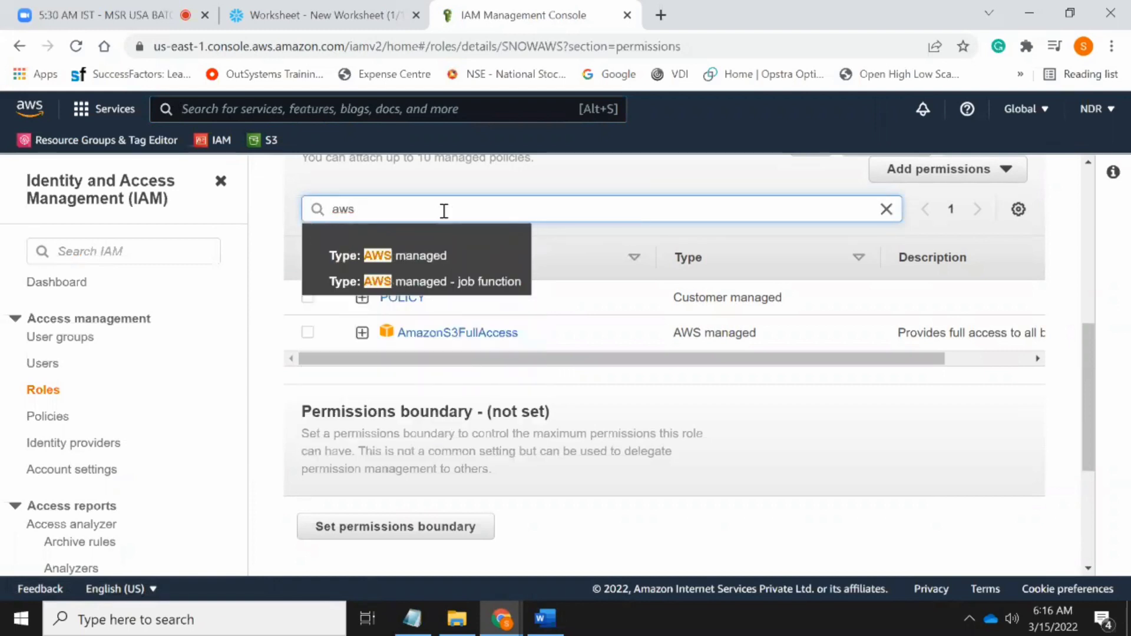
key(BackSpace)
key(BackSpace)
key(BackSpace)
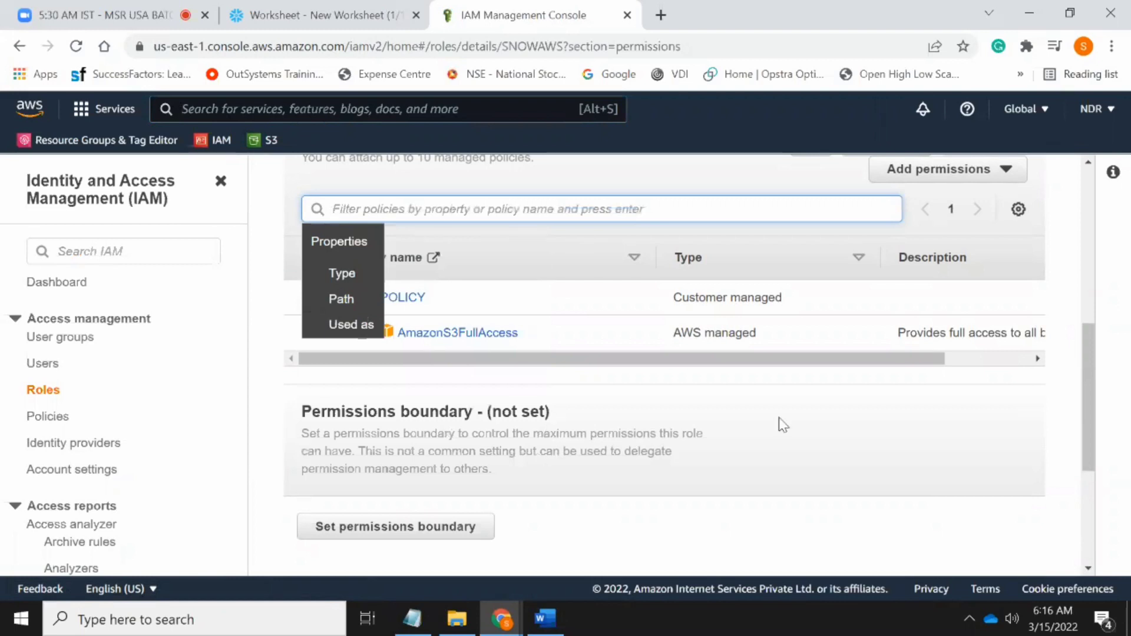
scroll(633, 485, up, 2)
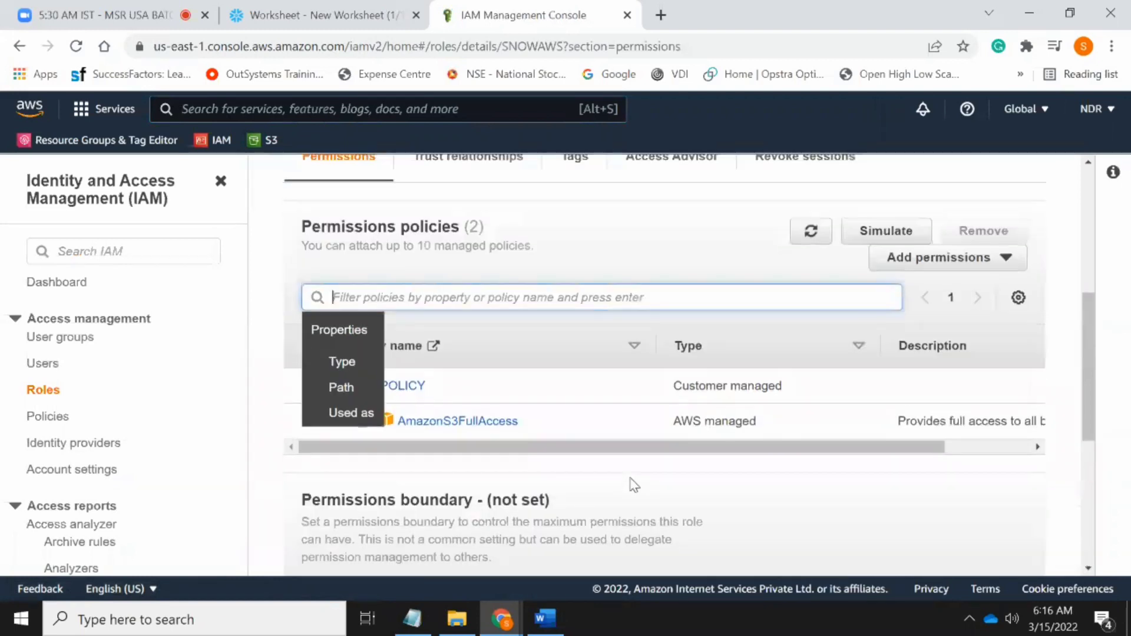
Step: Check the options for adding permissions to the role and enter Ama in its permissions policies filter
click(979, 264)
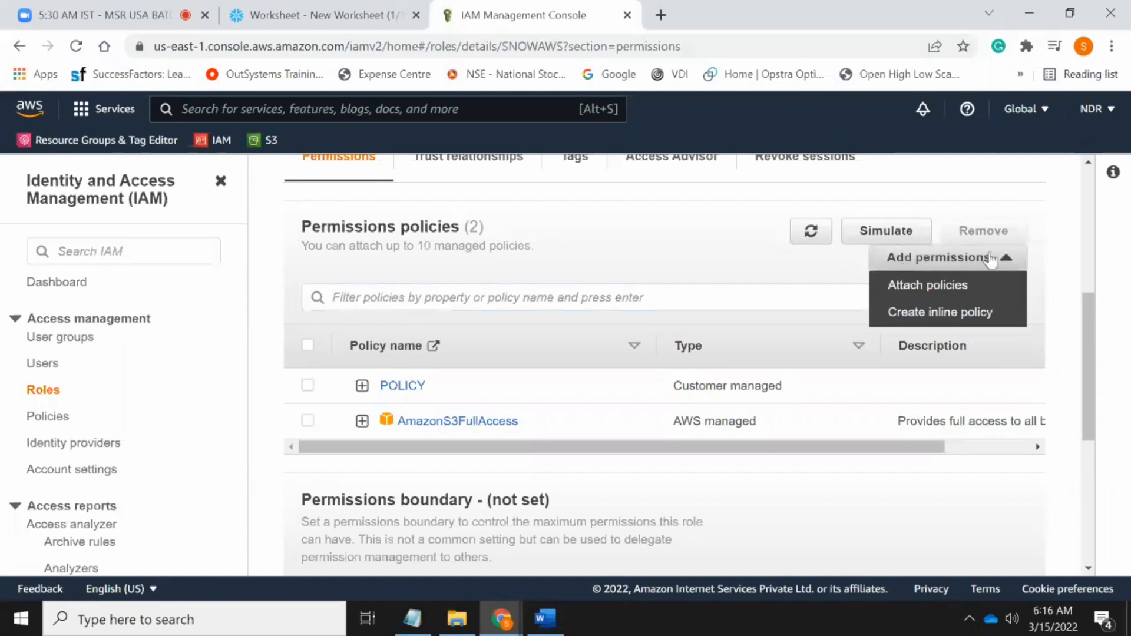
click(463, 399)
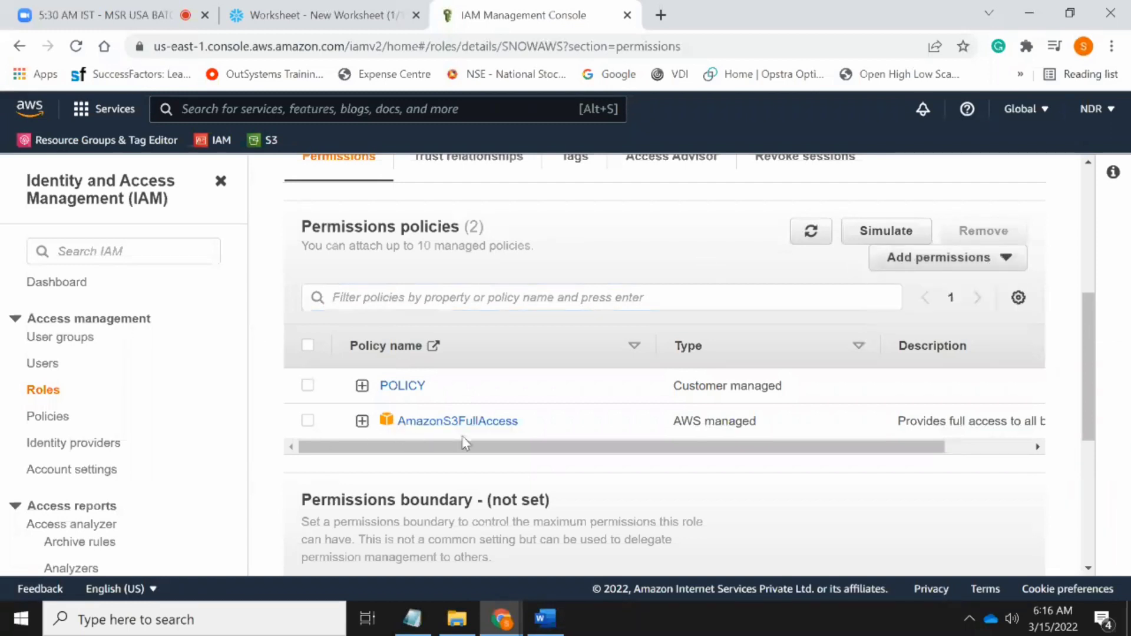
click(438, 293)
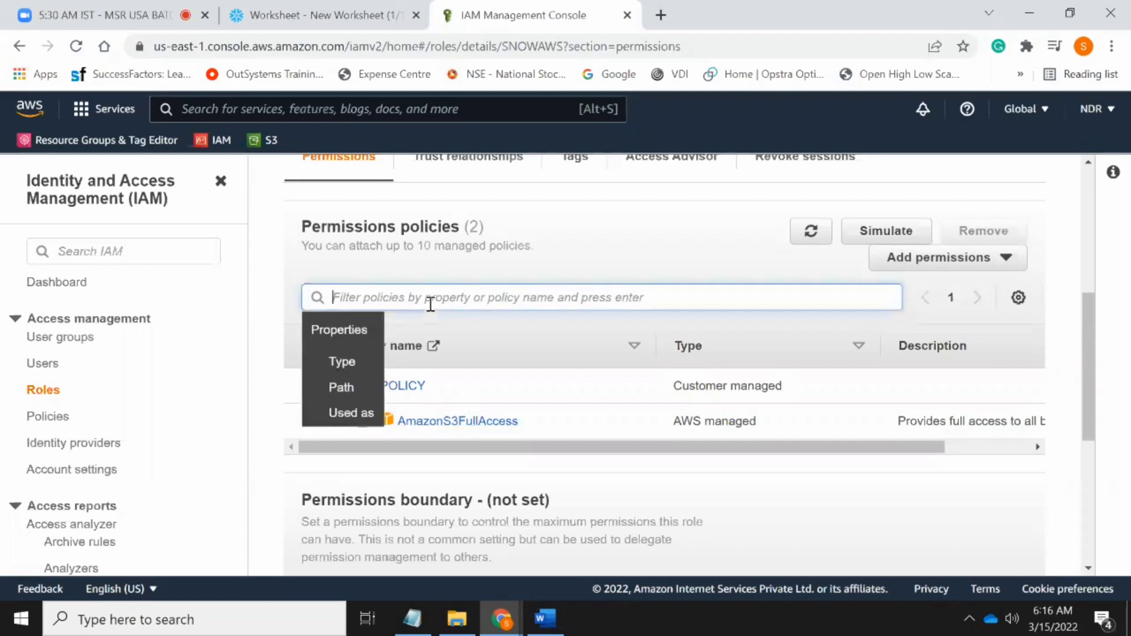
text(Ama)
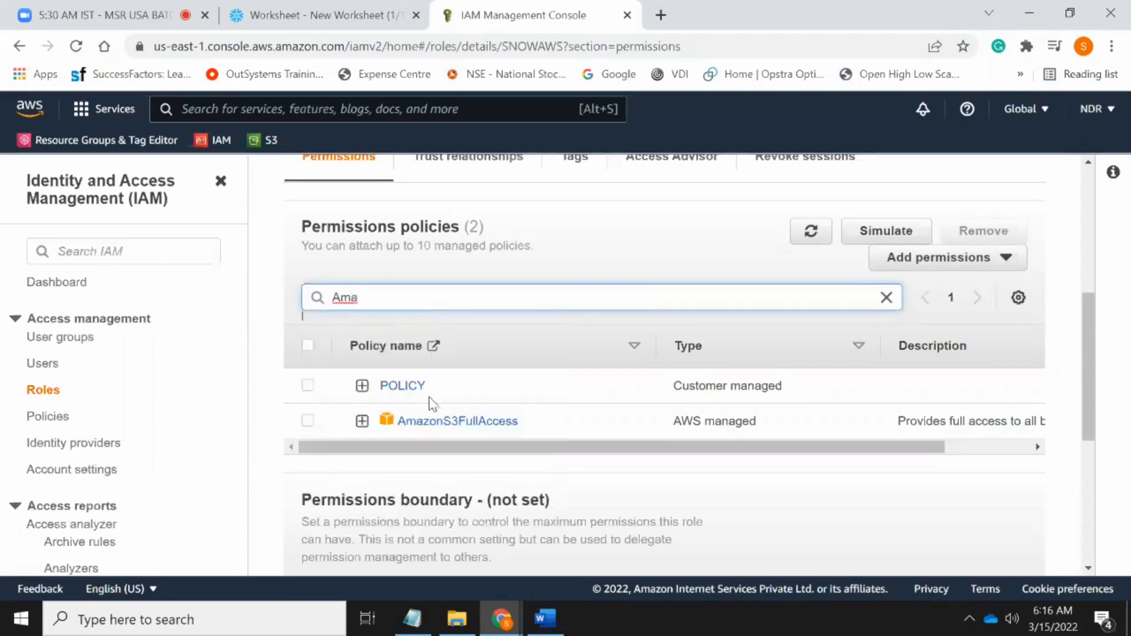
scroll(476, 398, down, 5)
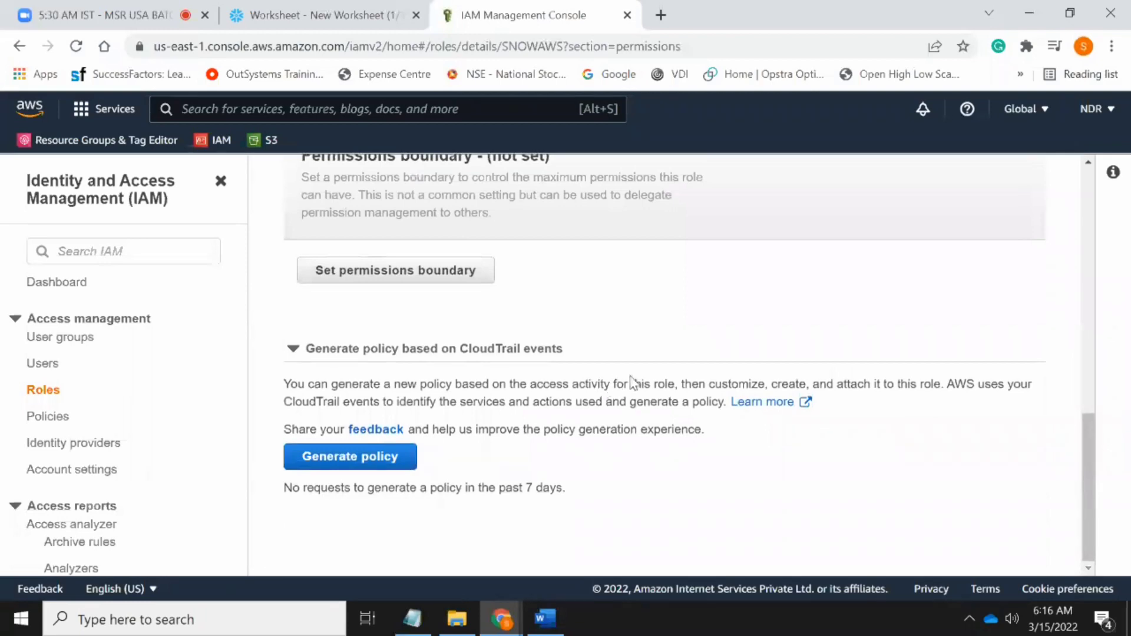
Step: Switch to Word and compare step 8 with the AmazonS3FullAccess screenshot under step 8.1
click(544, 618)
scroll(470, 394, up, 3)
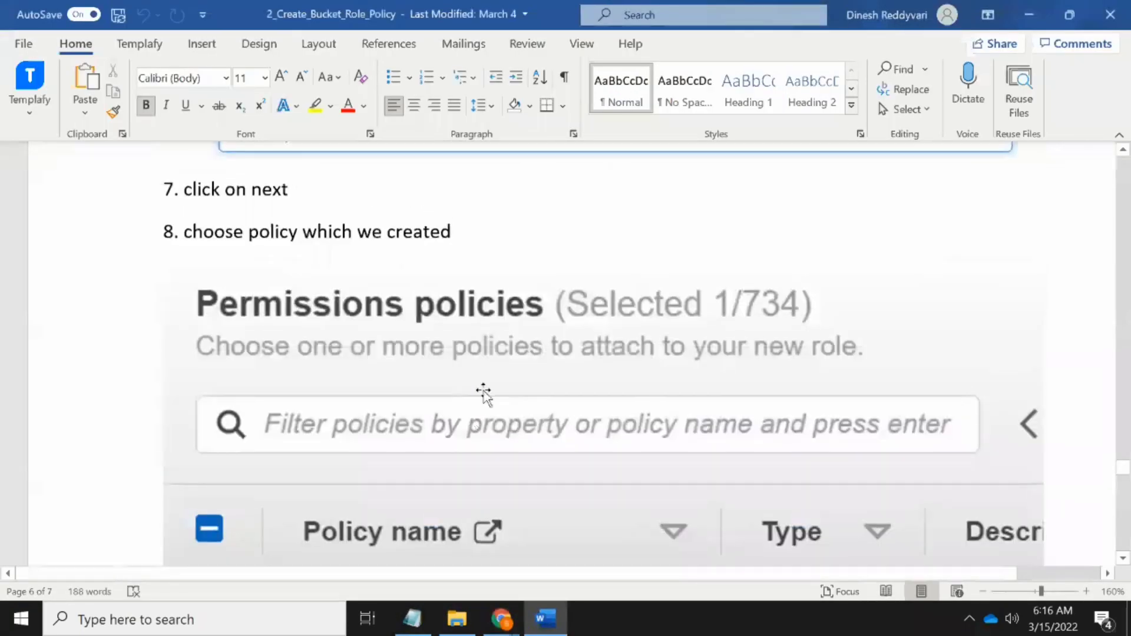
scroll(483, 391, down, 12)
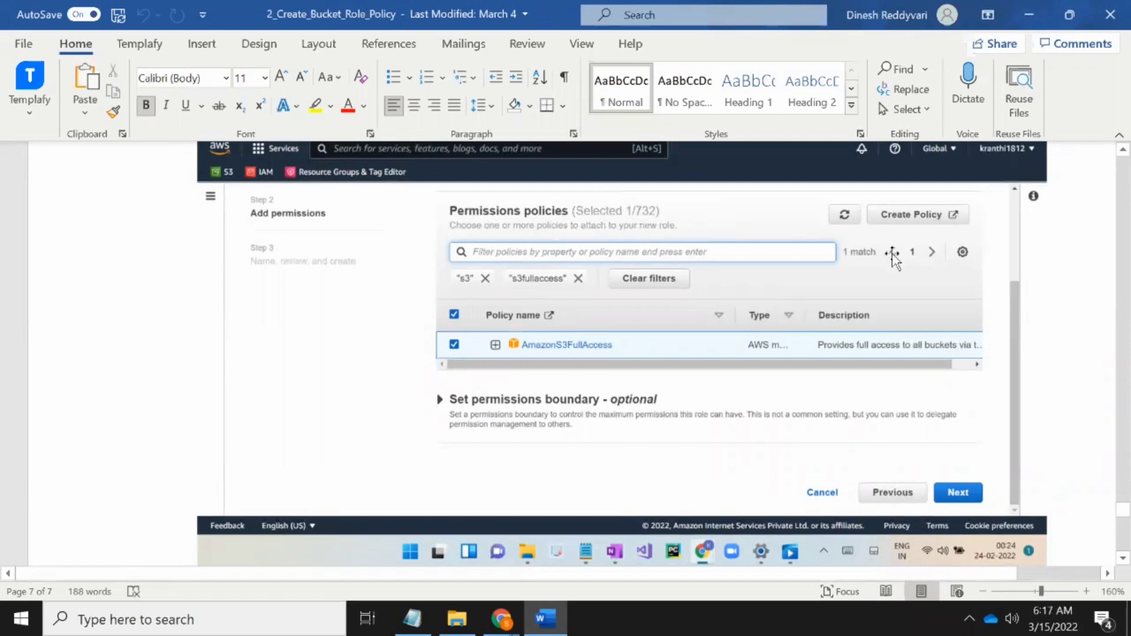
Step: Return to the IAM console in Chrome and look over the SNOWAWS role's summary and permissions policies
mouse_move(501, 618)
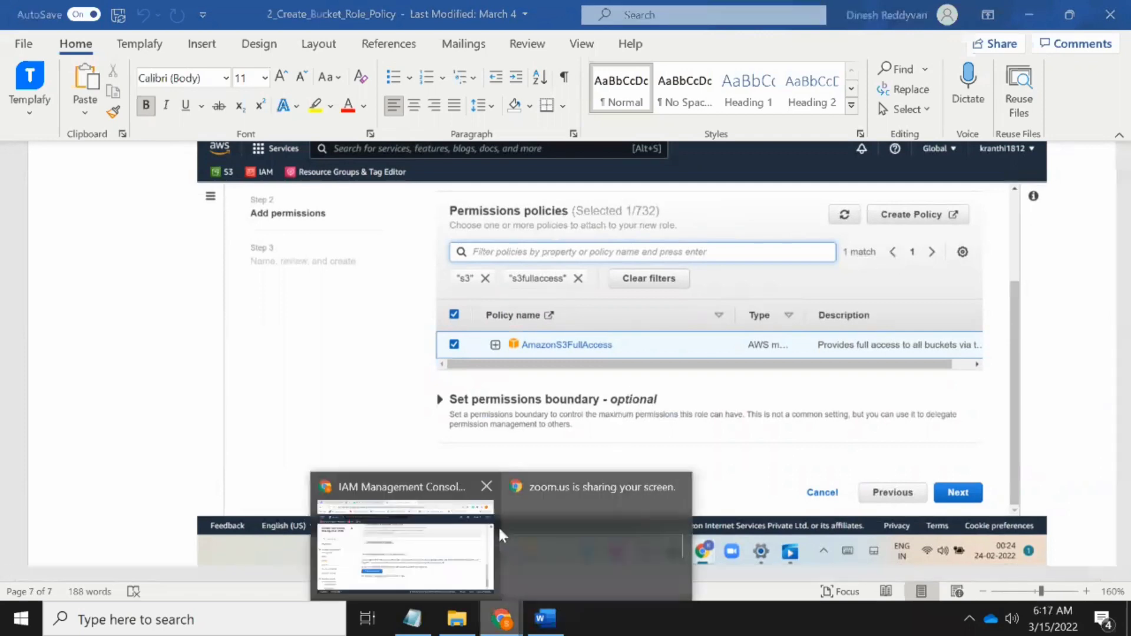
click(494, 521)
scroll(920, 336, up, 6)
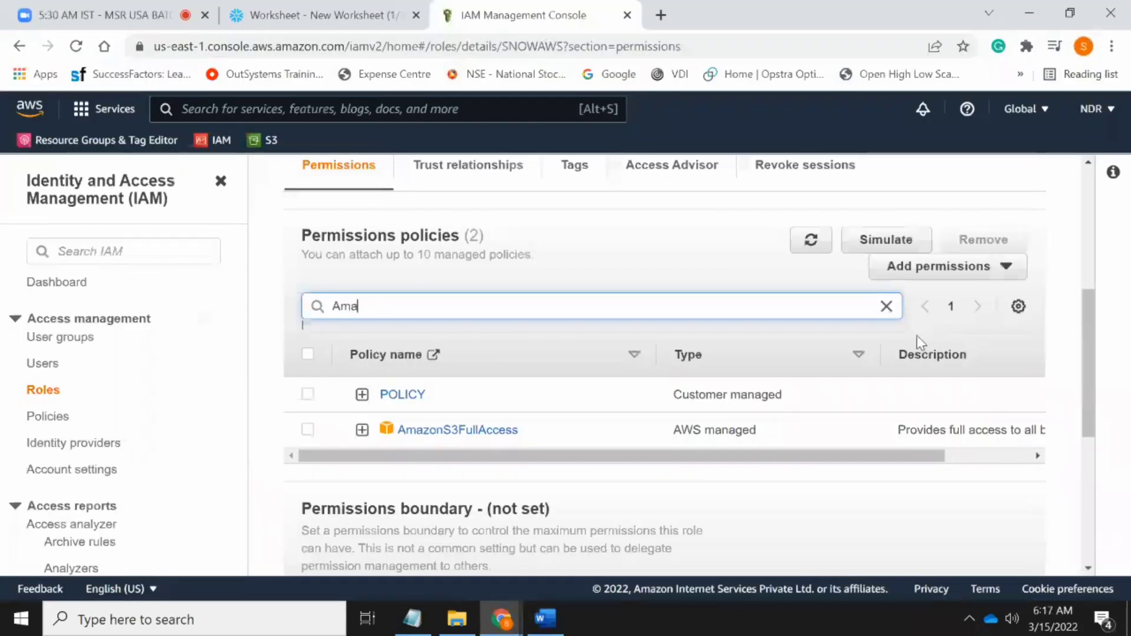
scroll(917, 340, up, 2)
scroll(917, 340, up, 5)
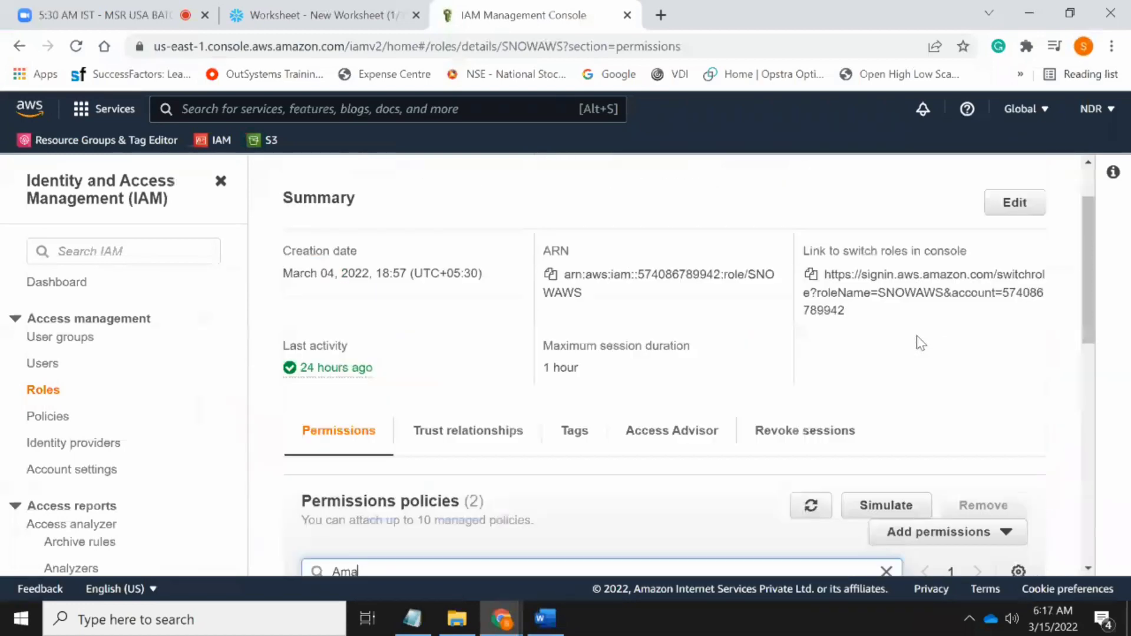
scroll(916, 336, down, 9)
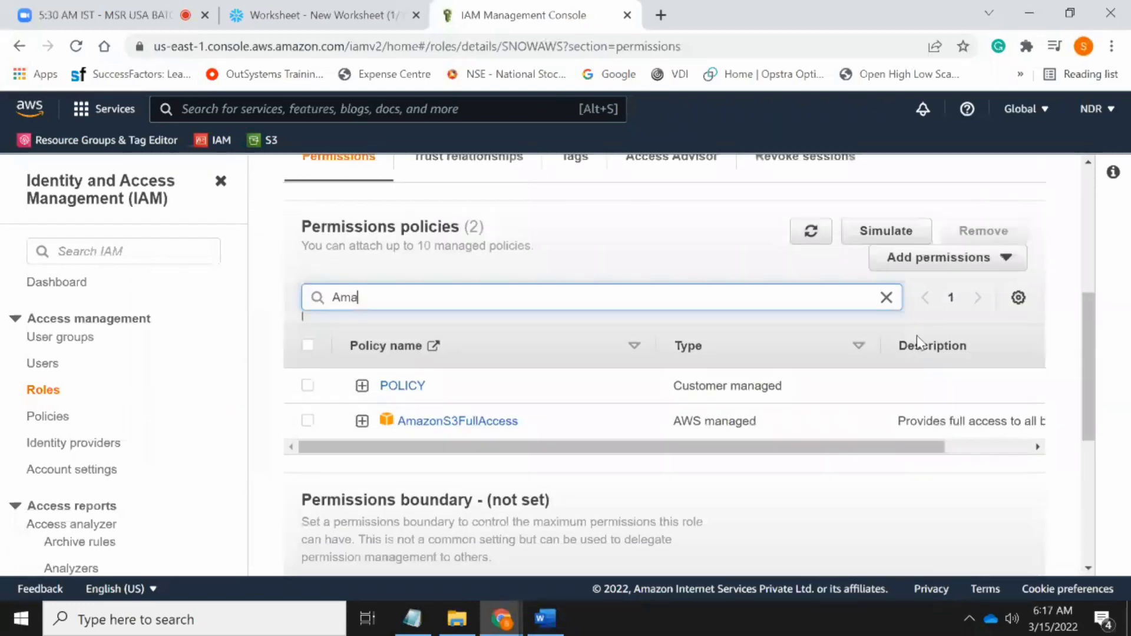
scroll(920, 341, up, 9)
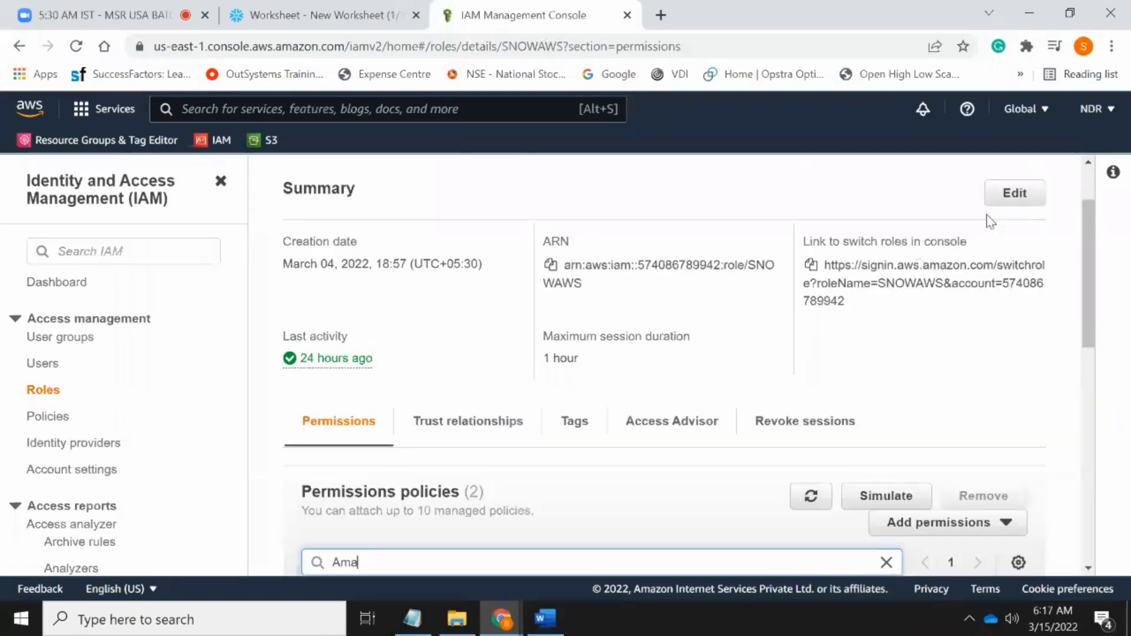
click(1010, 195)
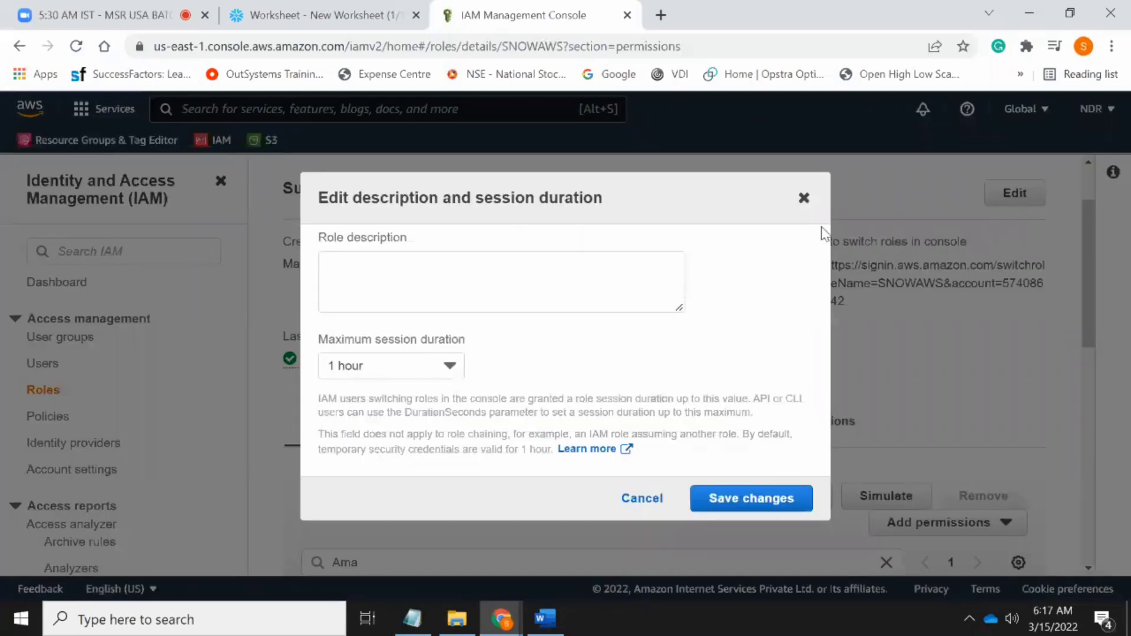
click(804, 199)
scroll(938, 352, down, 4)
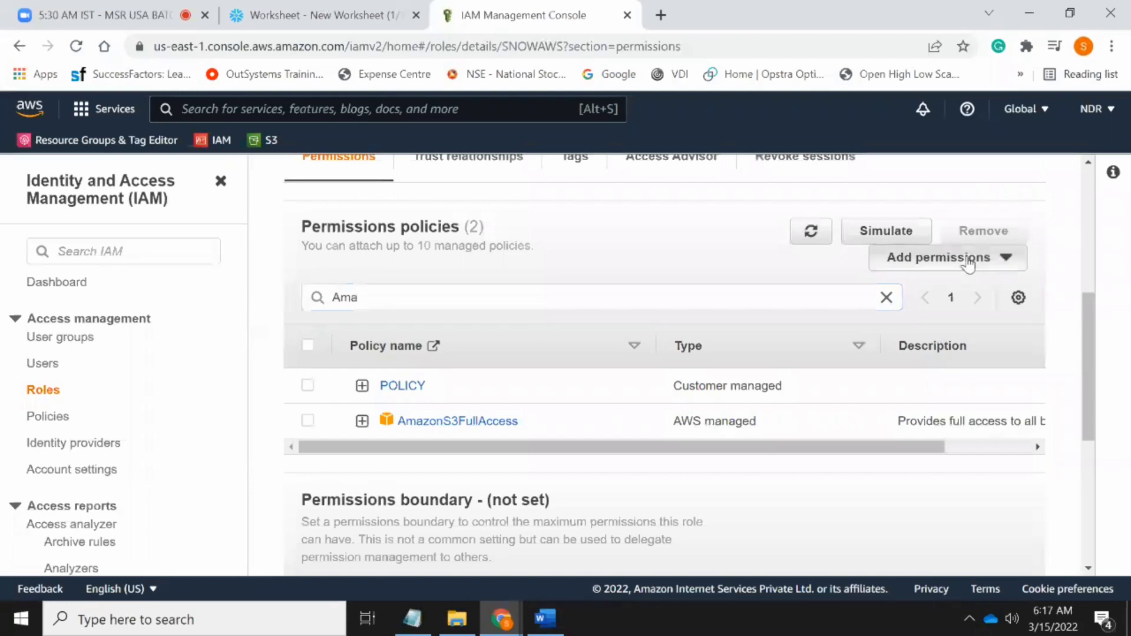
Step: Open the page for attaching policies to the SNOWAWS role and look over the other permissions policies
click(969, 265)
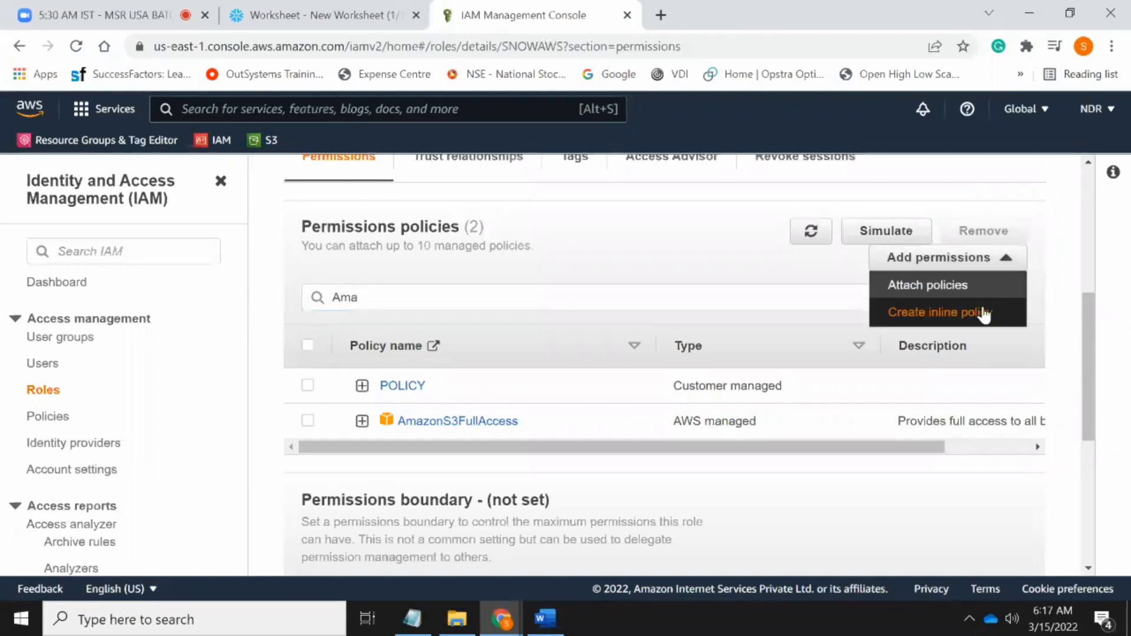
click(930, 288)
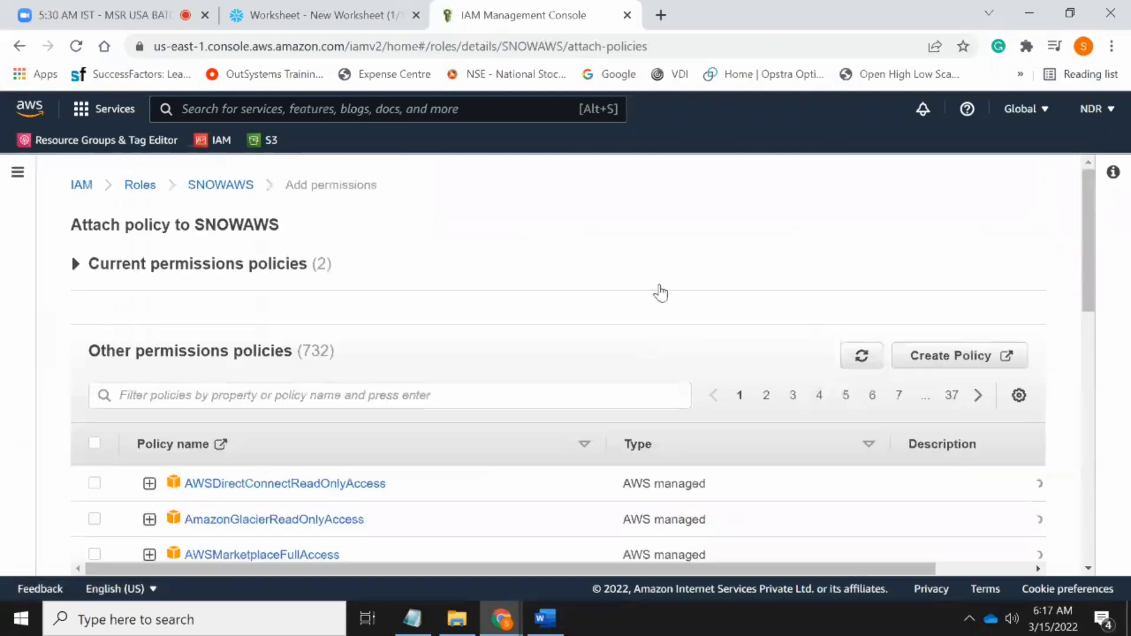
scroll(659, 290, down, 3)
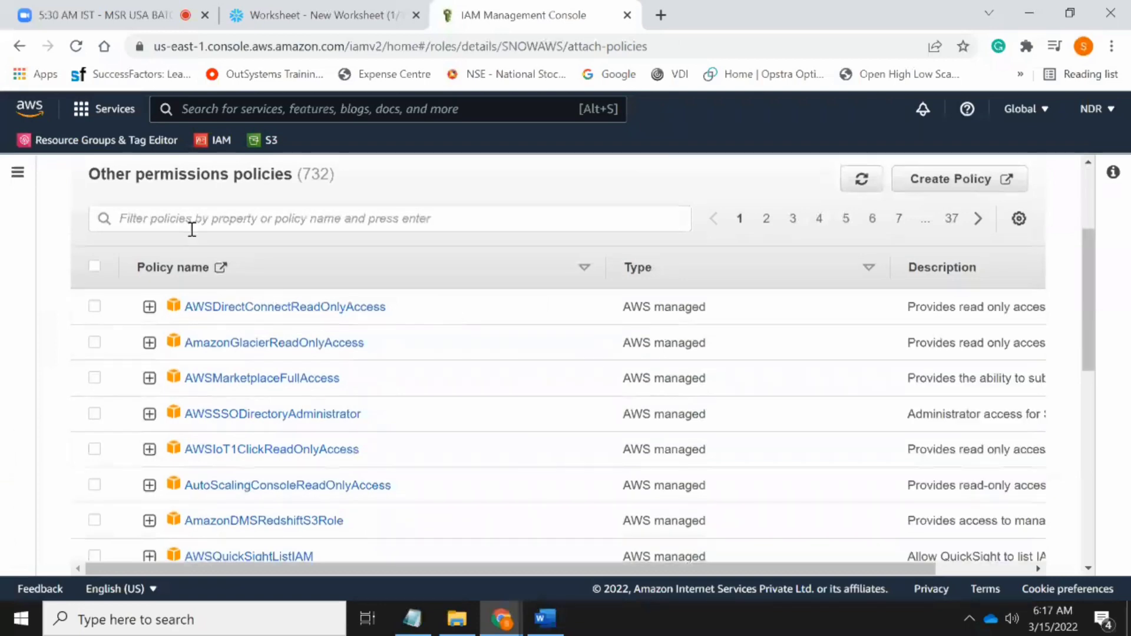
scroll(231, 401, down, 10)
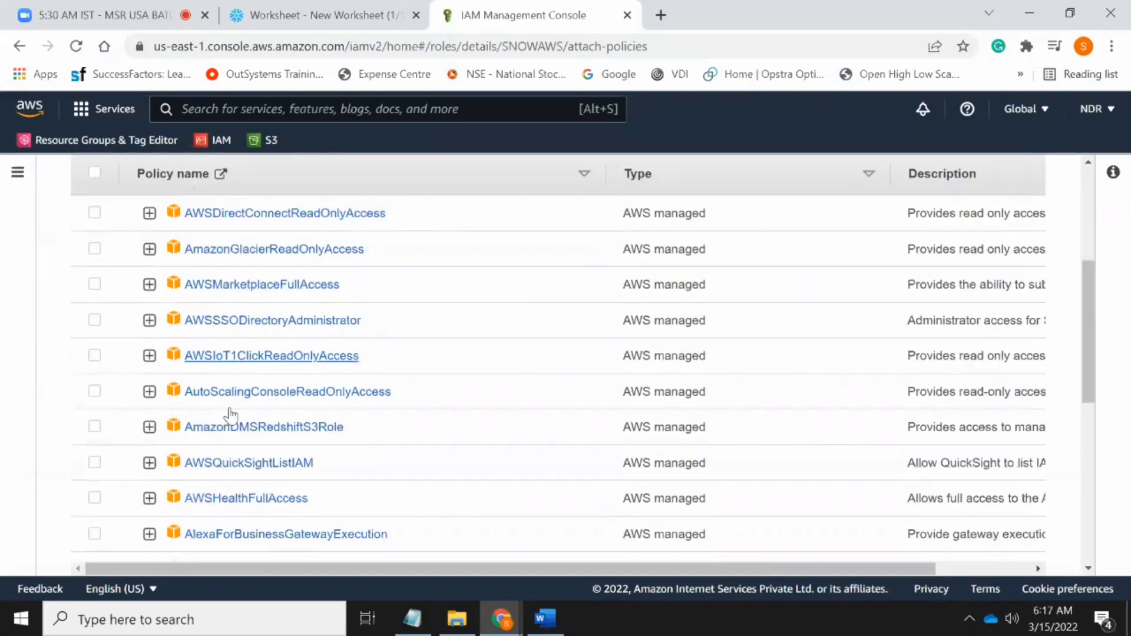
scroll(253, 457, up, 6)
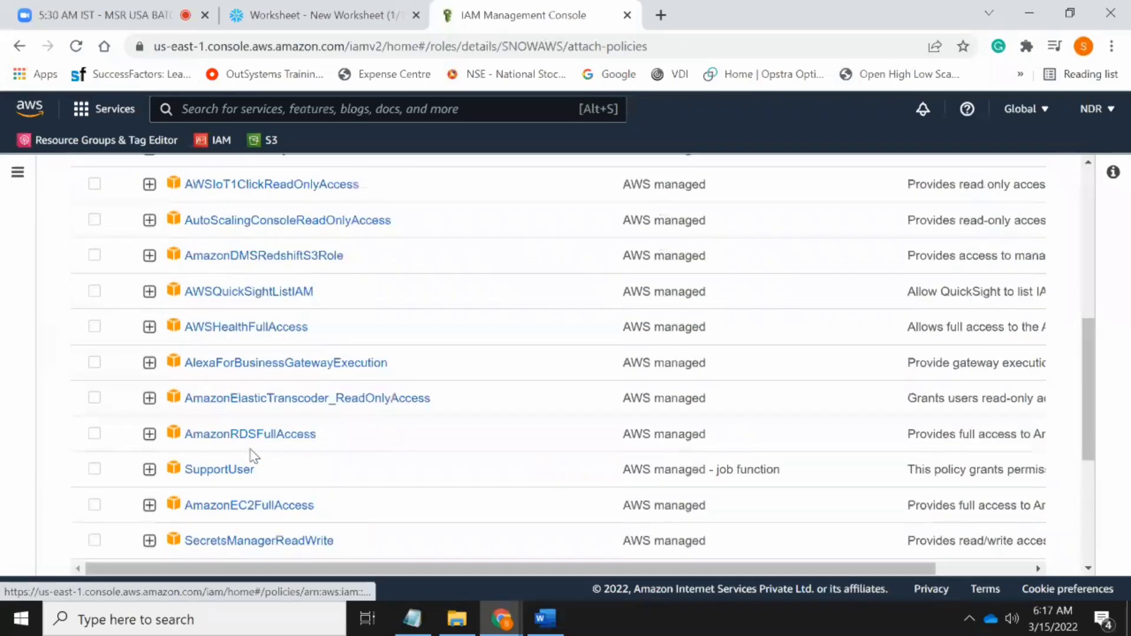
Step: Filter the other permissions policies by Amazons3 and look through the matching policies
scroll(253, 456, up, 4)
click(212, 396)
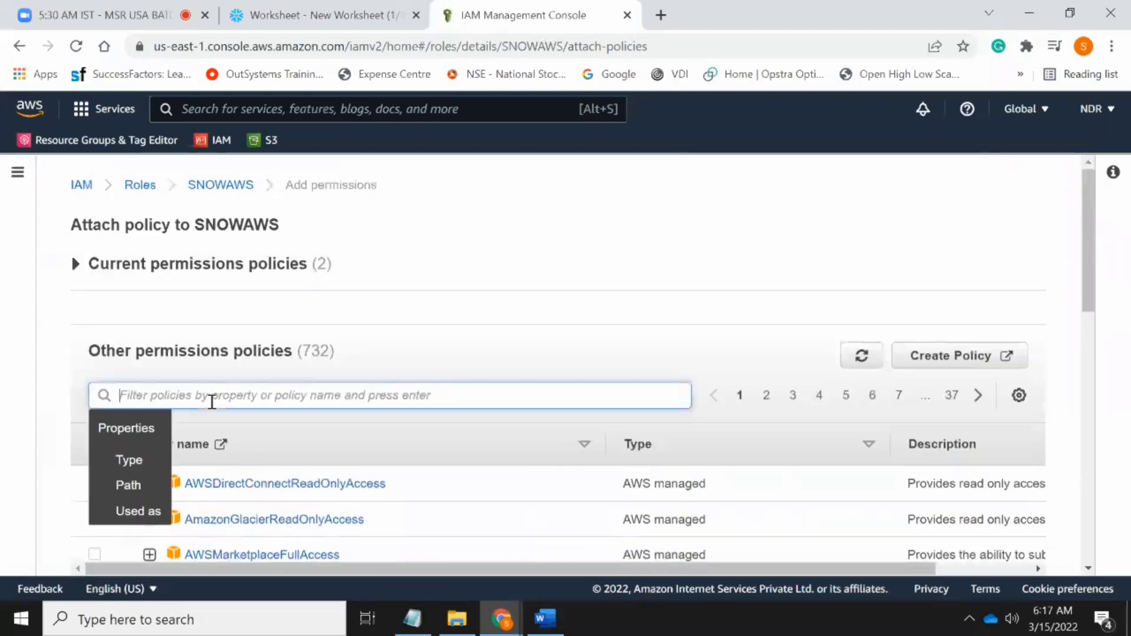
text(A)
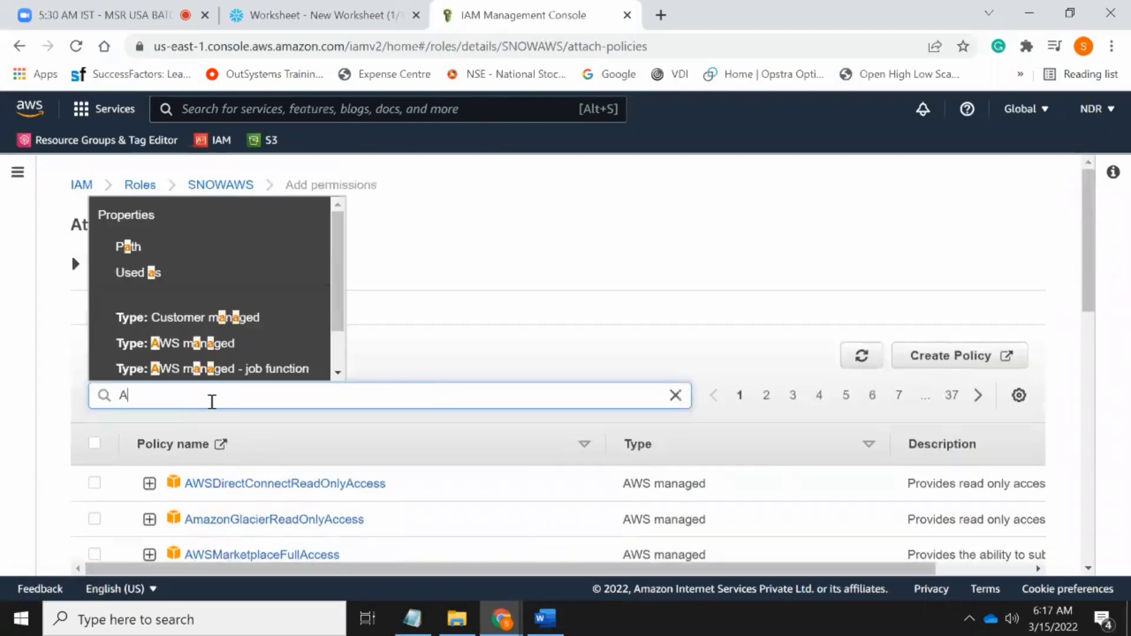
text(mazons3)
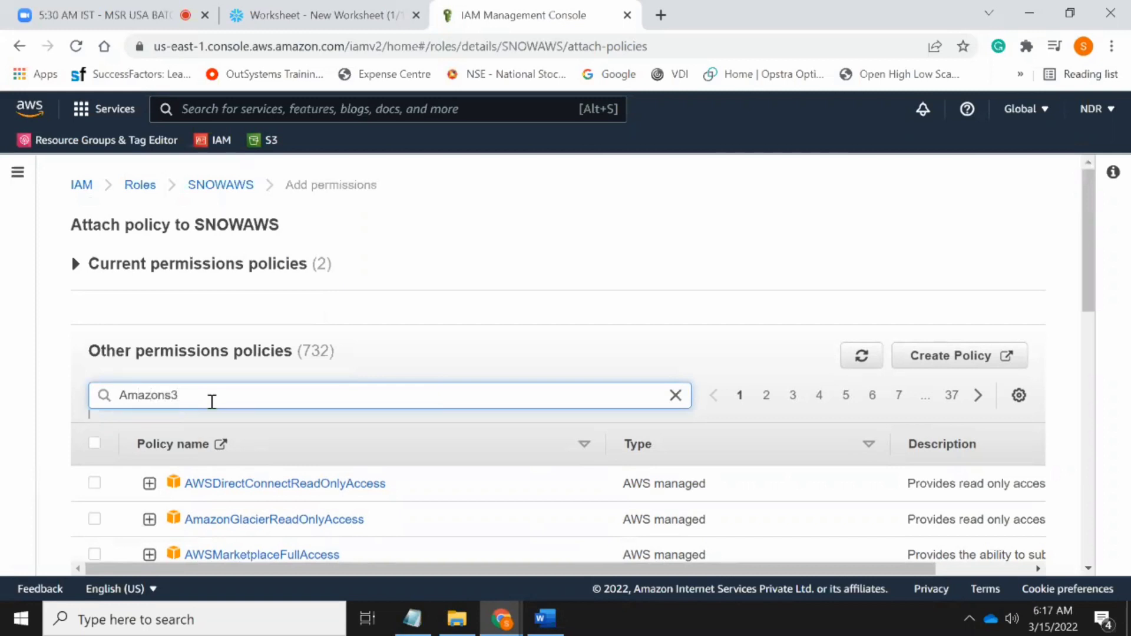
key(Return)
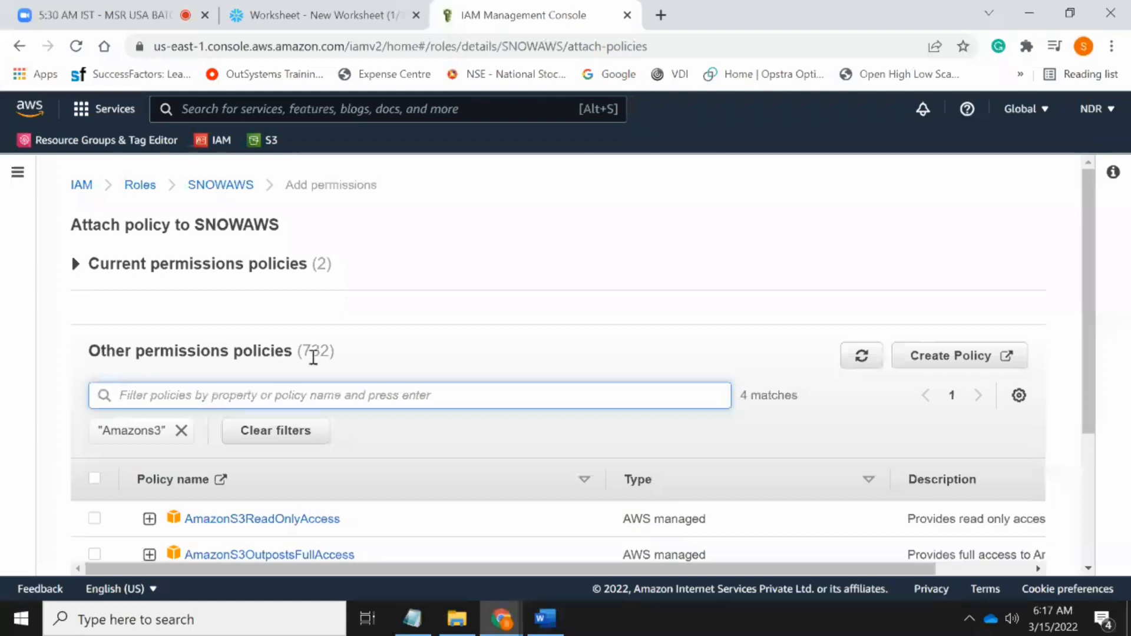
scroll(316, 363, down, 3)
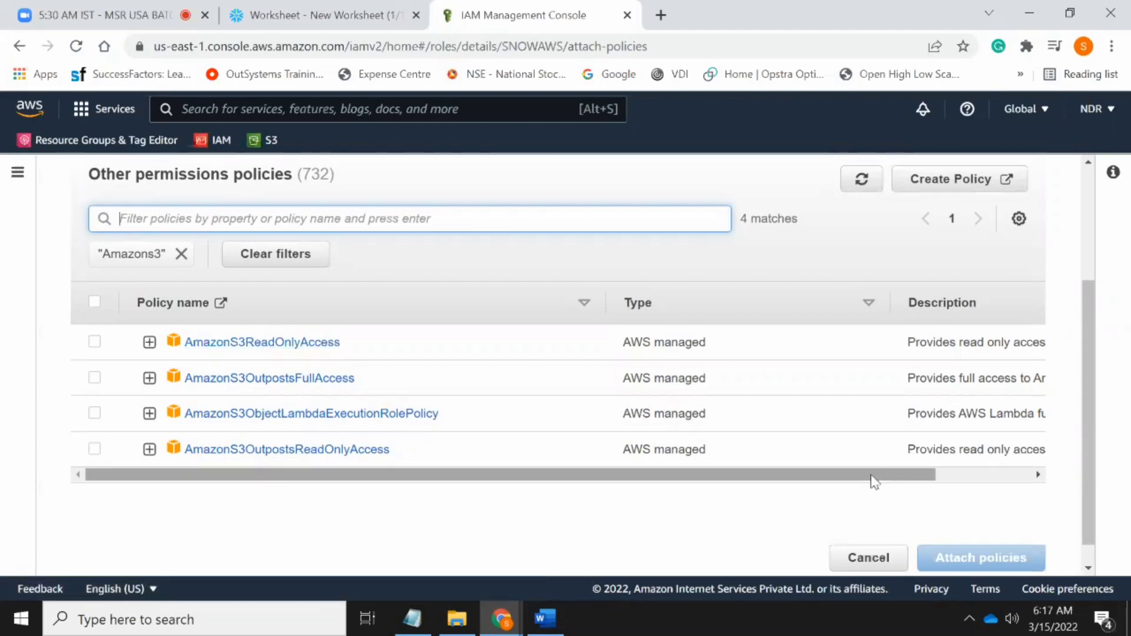
drag(871, 480, 575, 475)
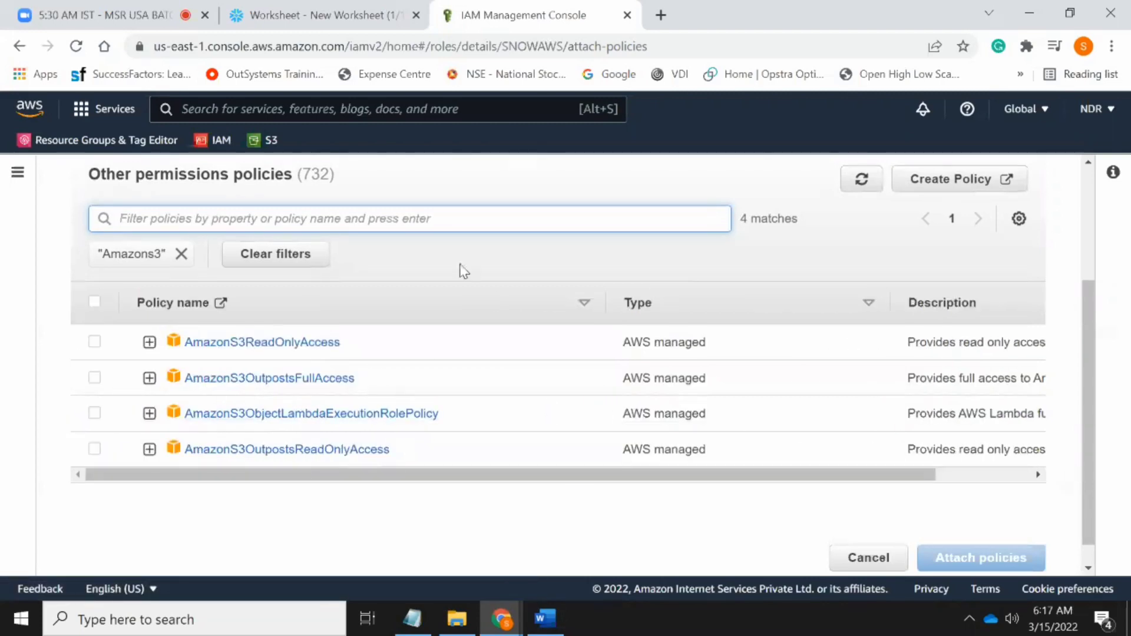
Step: Add Amazon as a second filter on the other permissions policies and check the matching entries
scroll(555, 408, up, 3)
click(188, 394)
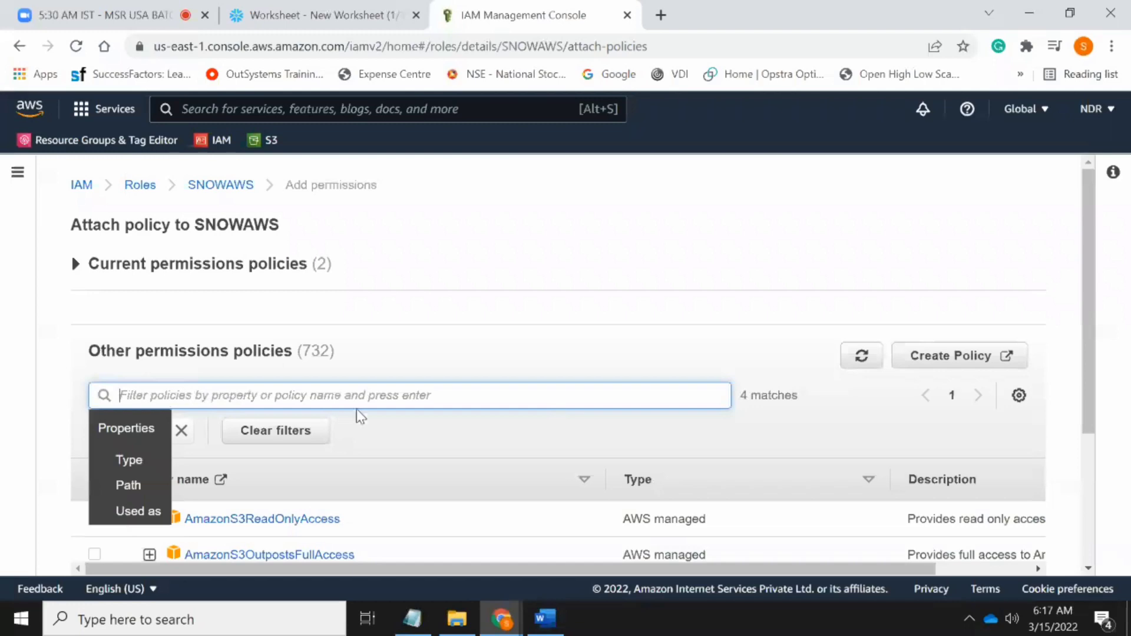
scroll(356, 409, down, 3)
scroll(265, 399, up, 3)
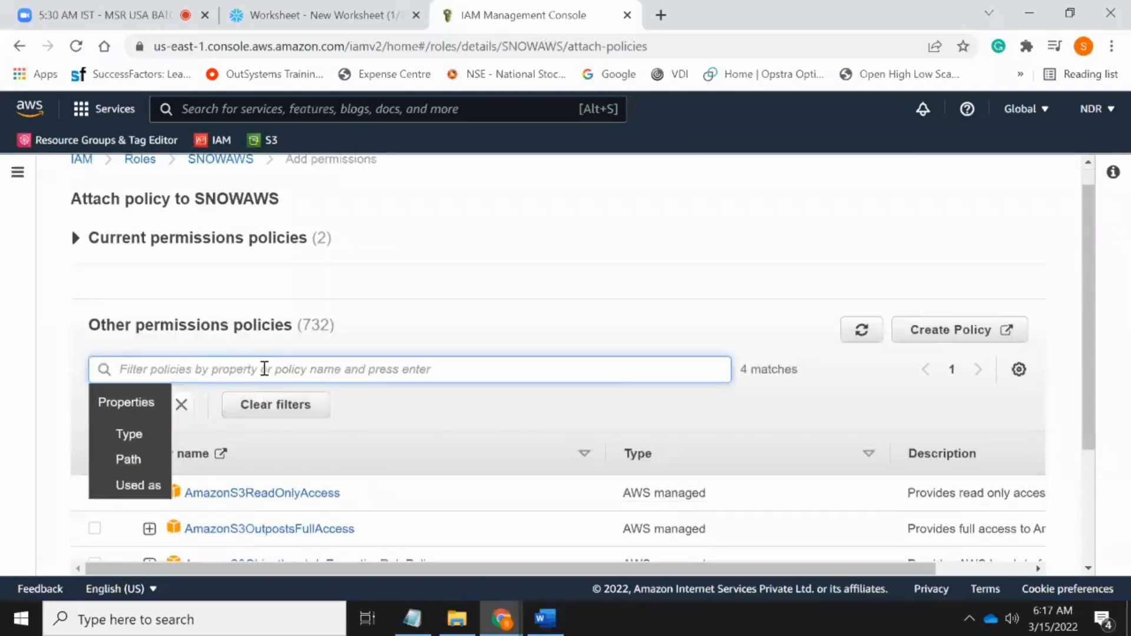
text(Amazon)
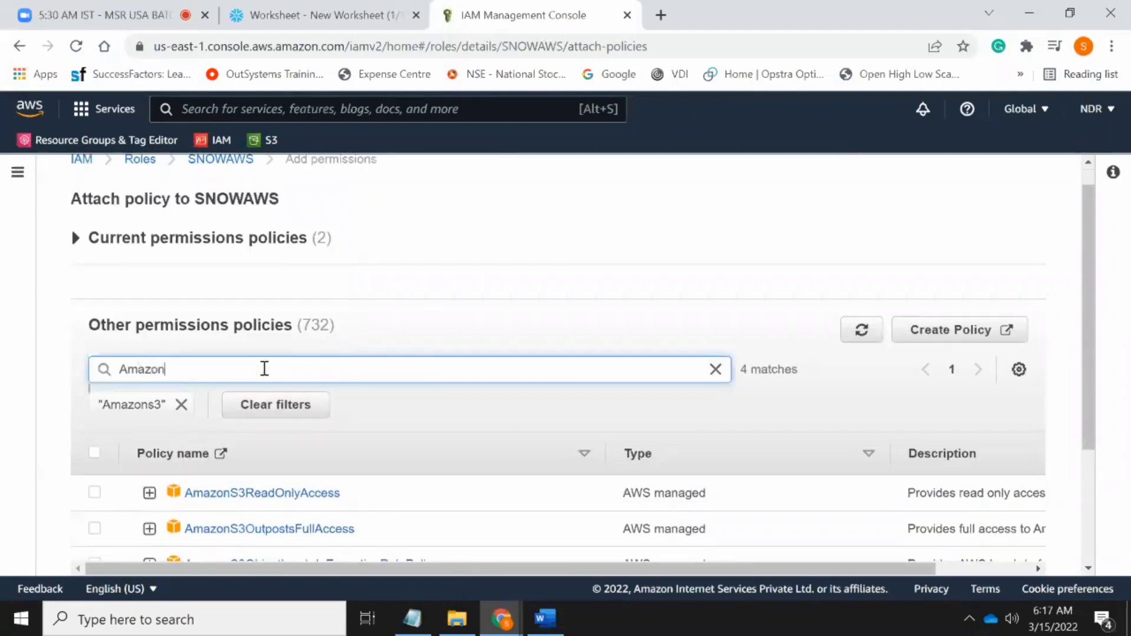
key(Return)
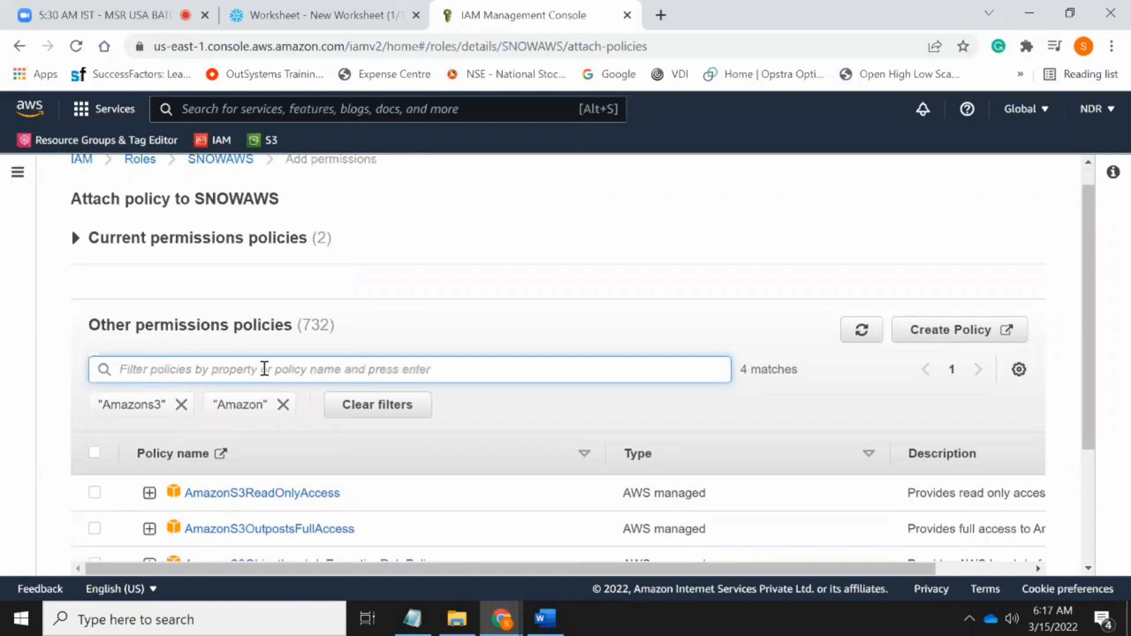
scroll(318, 353, down, 3)
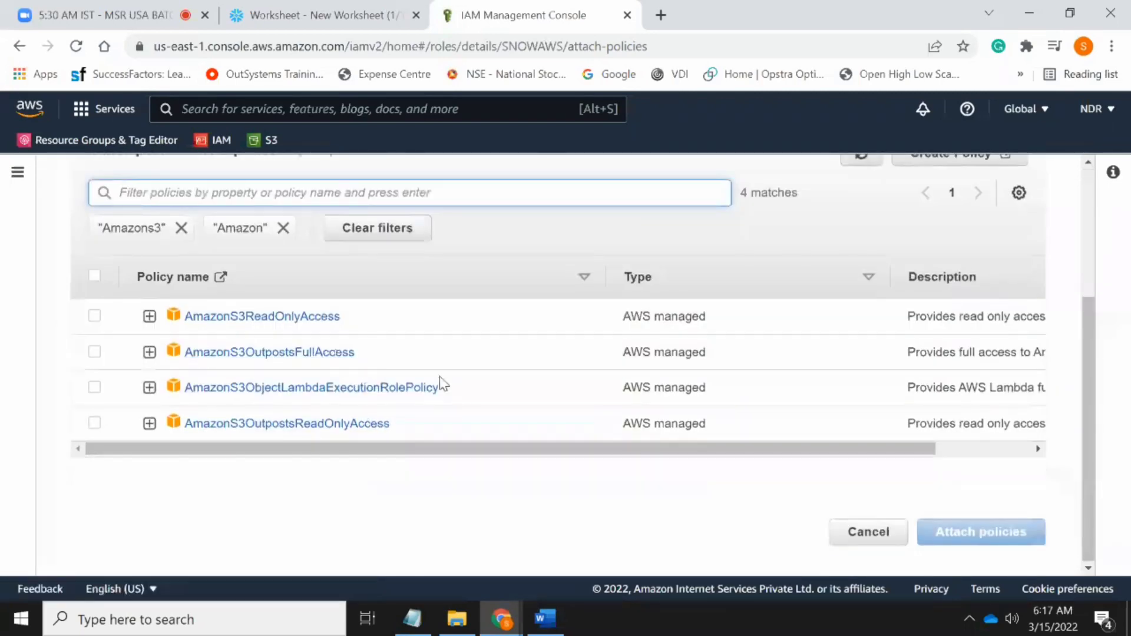
scroll(464, 417, up, 2)
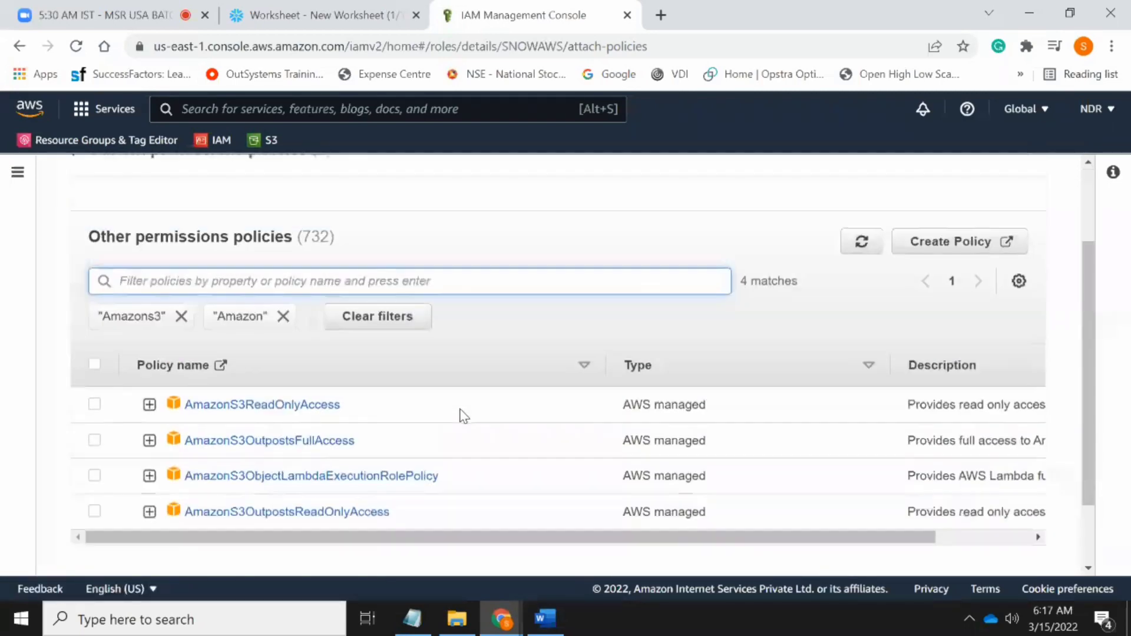
Step: Remove the Amazon and Amazons3 filters and look through the first page of the unfiltered policy list
click(284, 317)
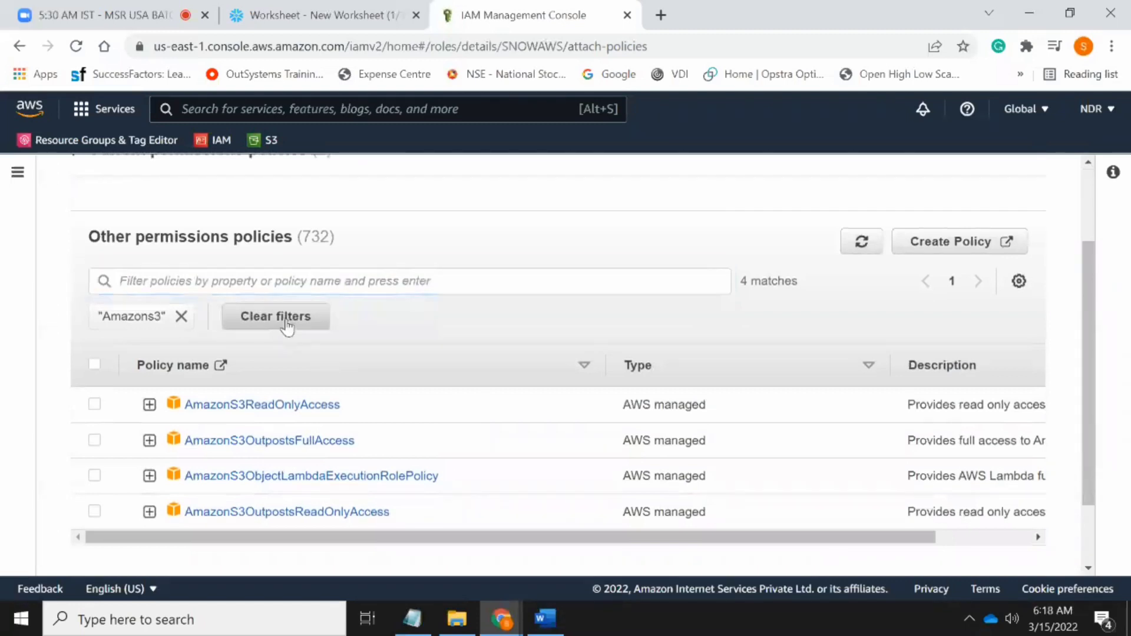
click(180, 316)
scroll(377, 323, down, 2)
scroll(404, 371, up, 3)
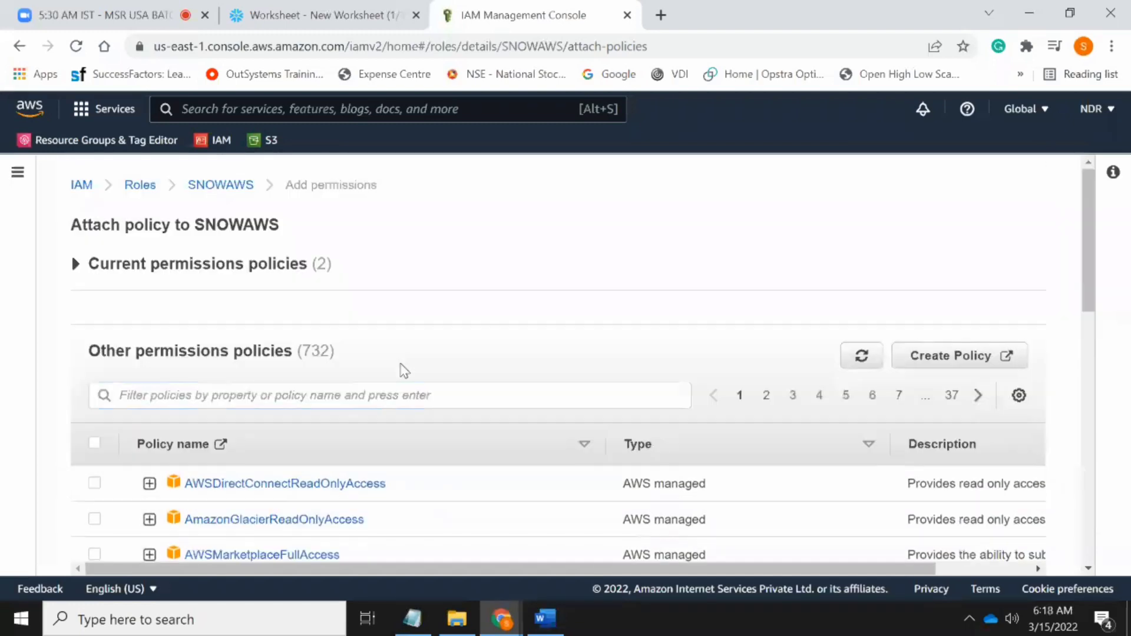
scroll(404, 371, down, 5)
scroll(404, 371, down, 7)
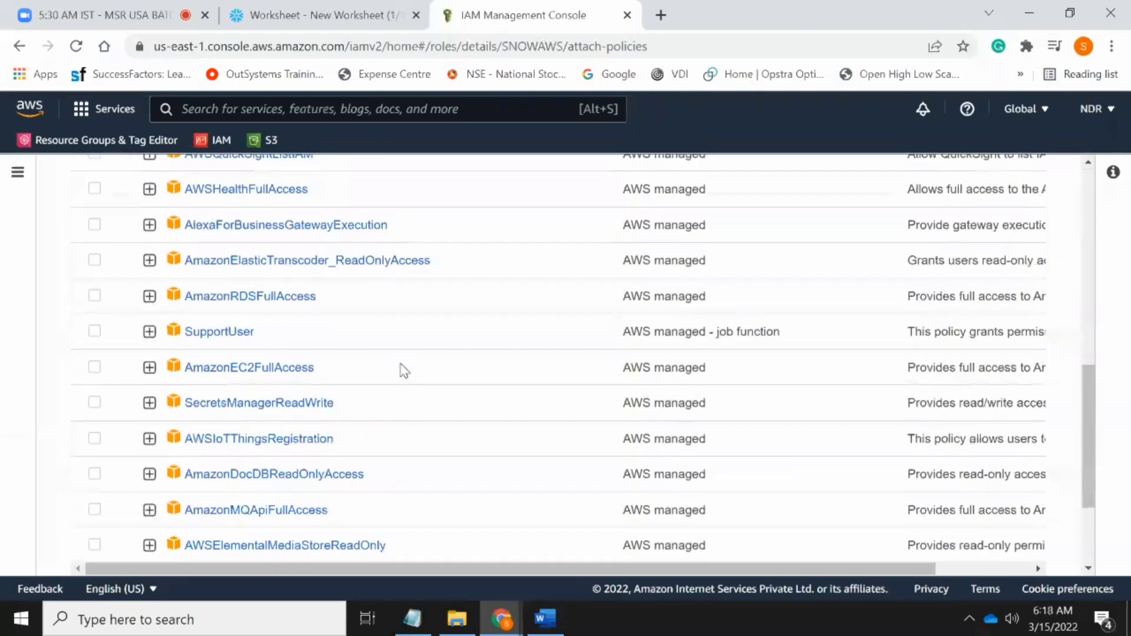
Step: Go to page 2 of the other permissions policies and look through its entries
scroll(862, 442, up, 10)
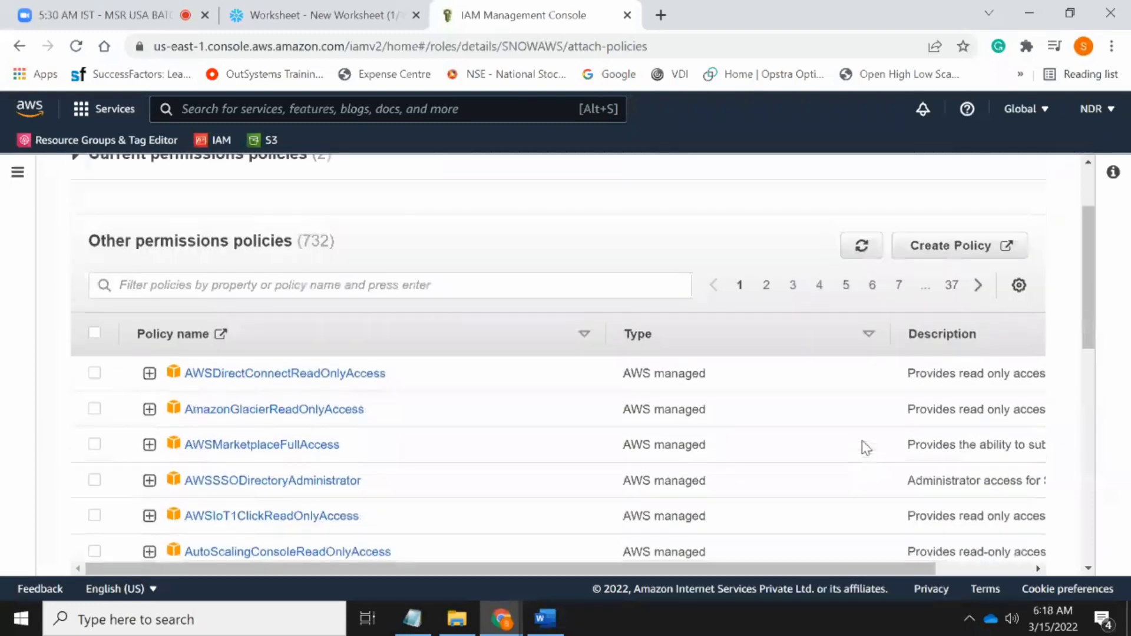
click(766, 397)
scroll(302, 334, down, 5)
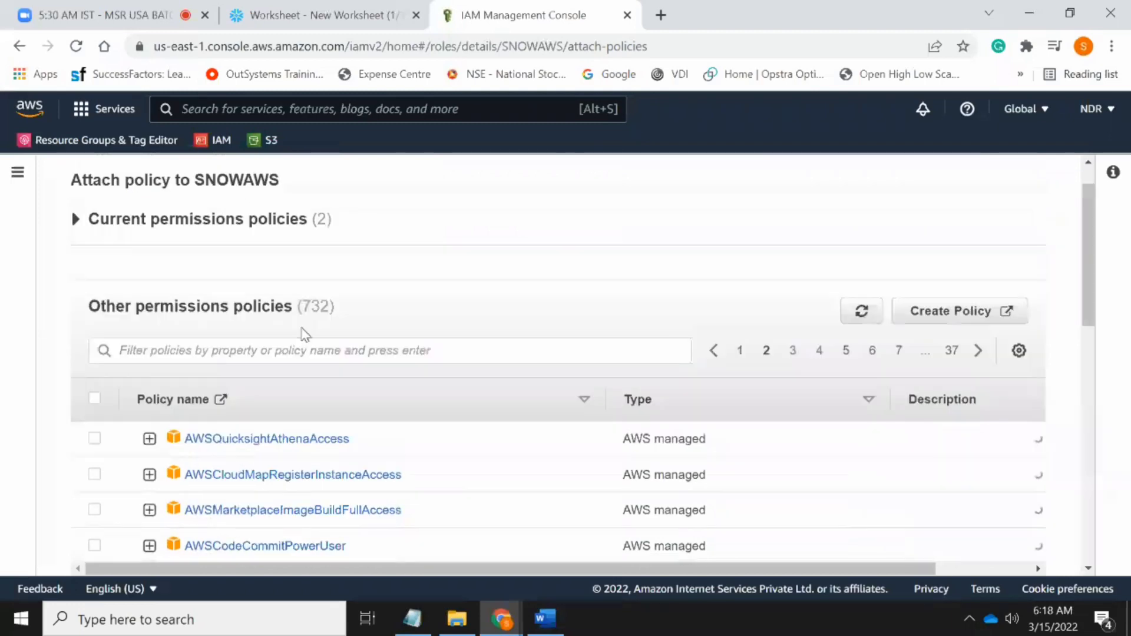
scroll(319, 323, down, 6)
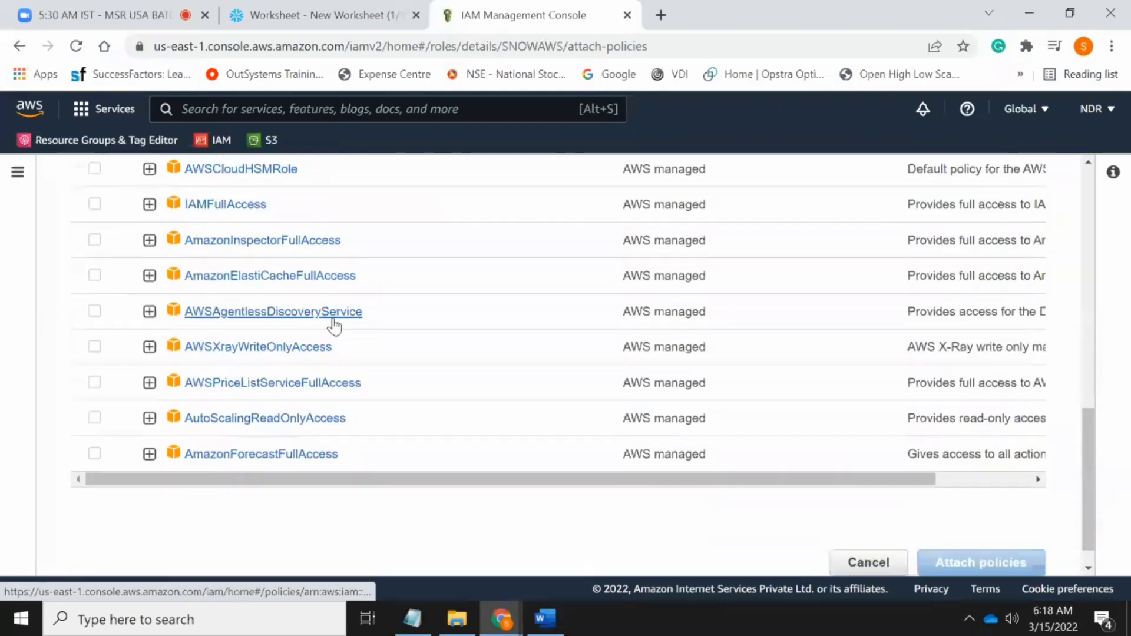
scroll(489, 338, up, 5)
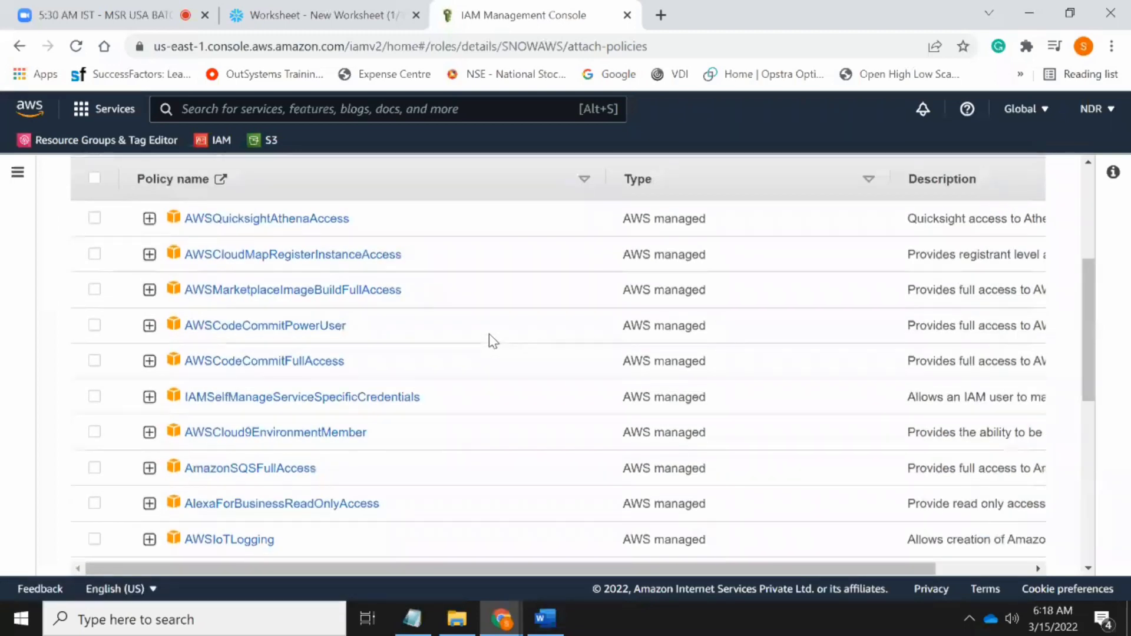
Step: Go to page 4 of the other permissions policies and examine the policy names listed there
scroll(489, 334, up, 3)
click(818, 395)
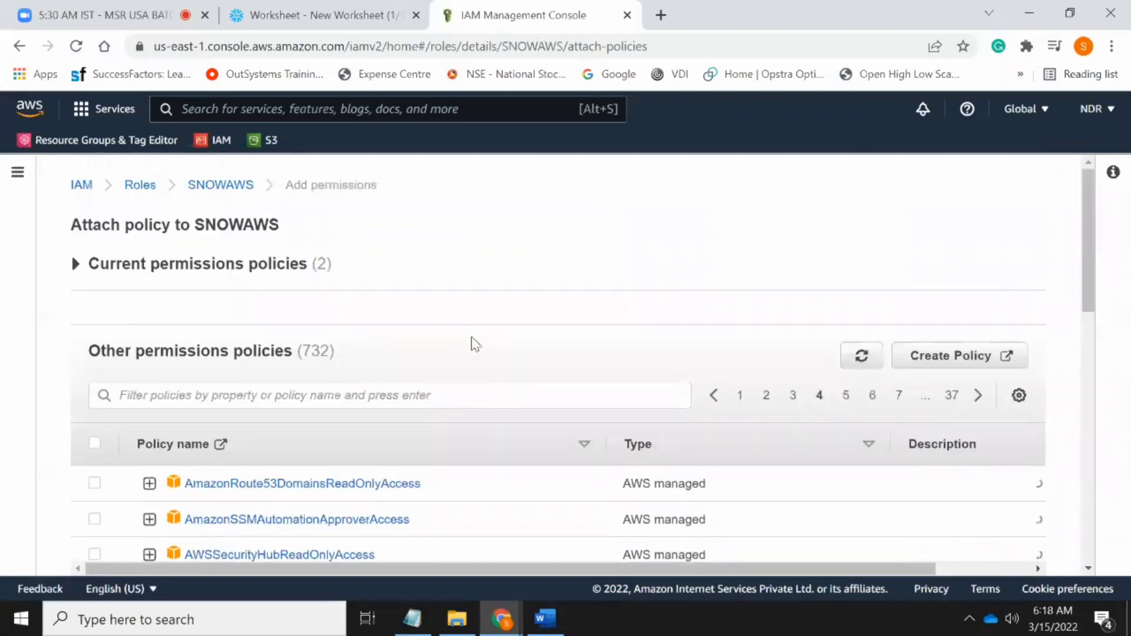
scroll(474, 336, down, 3)
scroll(475, 337, down, 4)
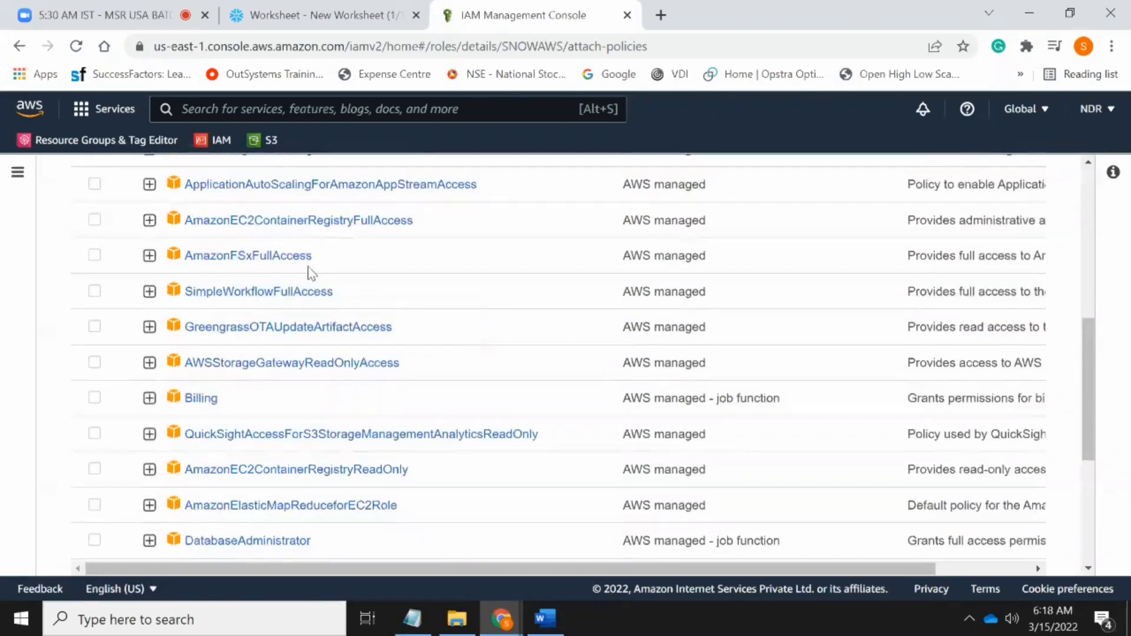
scroll(300, 272, up, 1)
scroll(243, 333, down, 3)
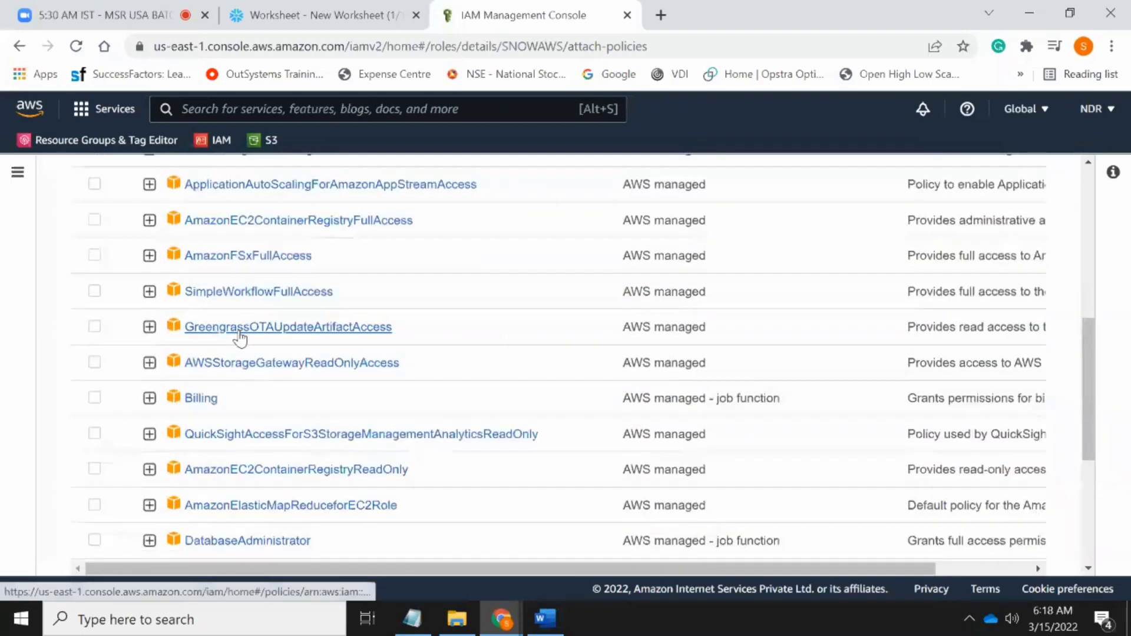
scroll(241, 337, down, 1)
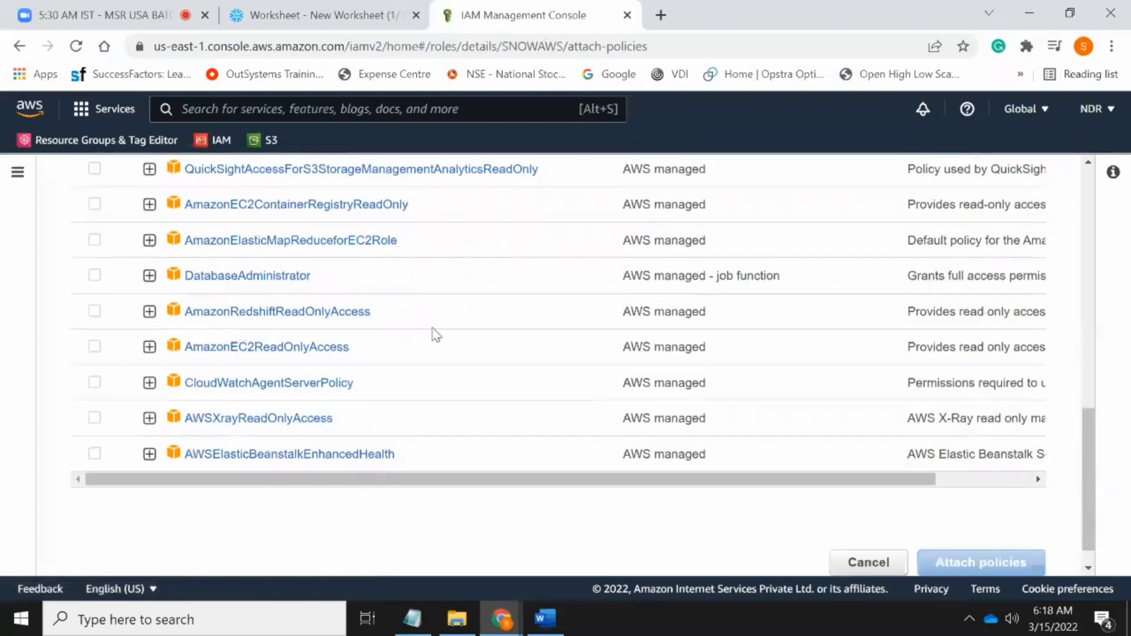
Step: Filter the other permissions policies by Amazon alone and look through the matches on page 4
scroll(436, 335, up, 10)
click(256, 395)
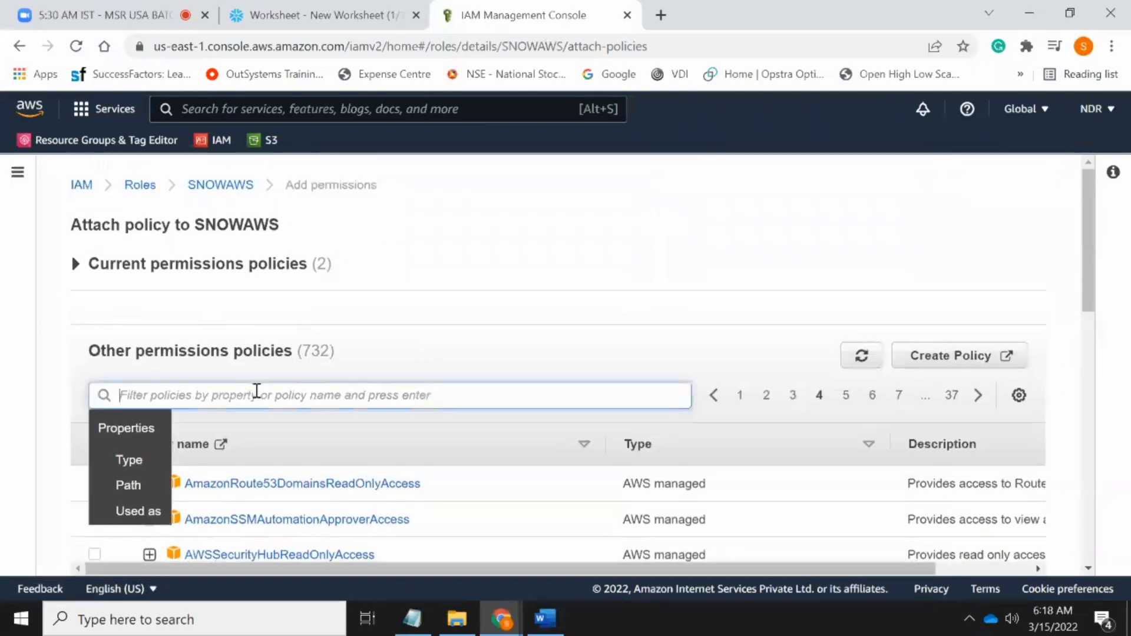
text(Amazon)
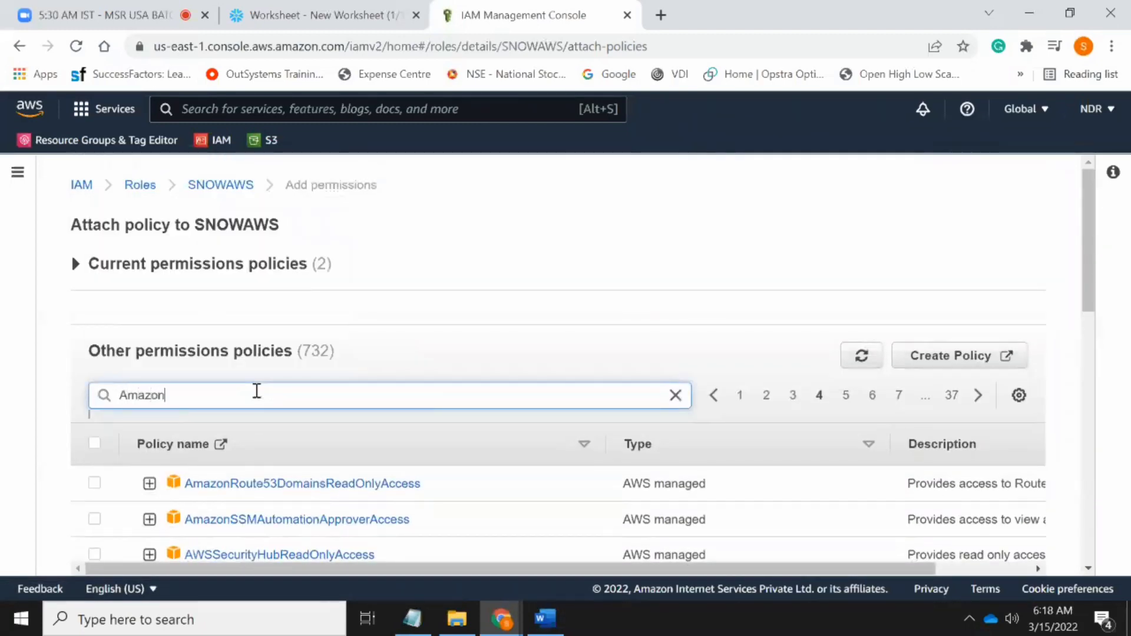
key(Return)
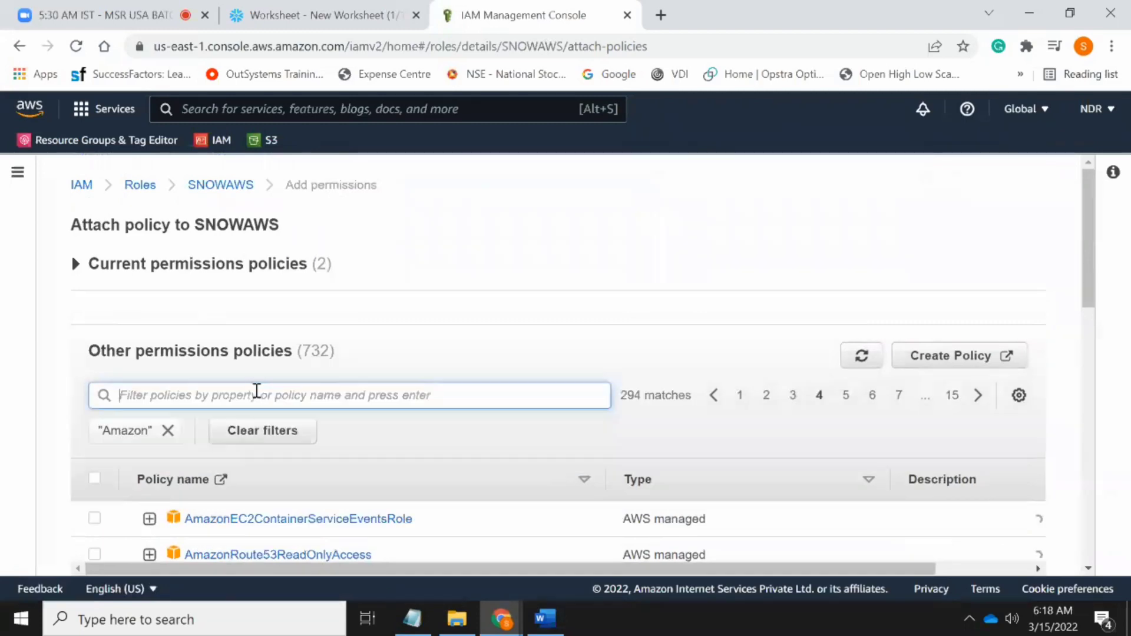
scroll(285, 394, down, 5)
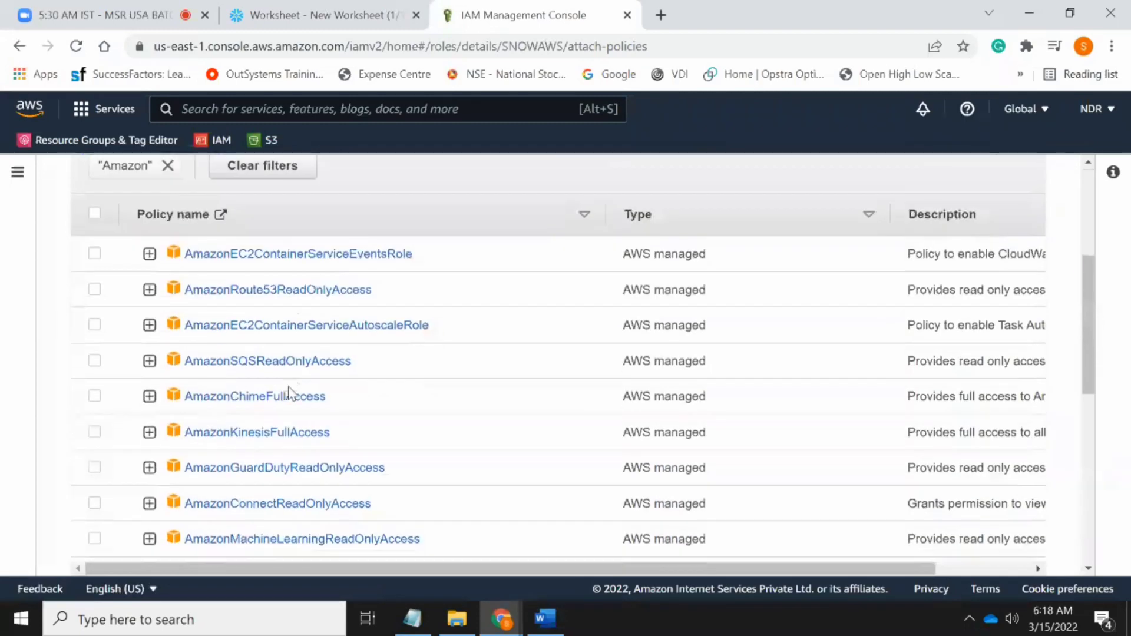
scroll(289, 389, down, 6)
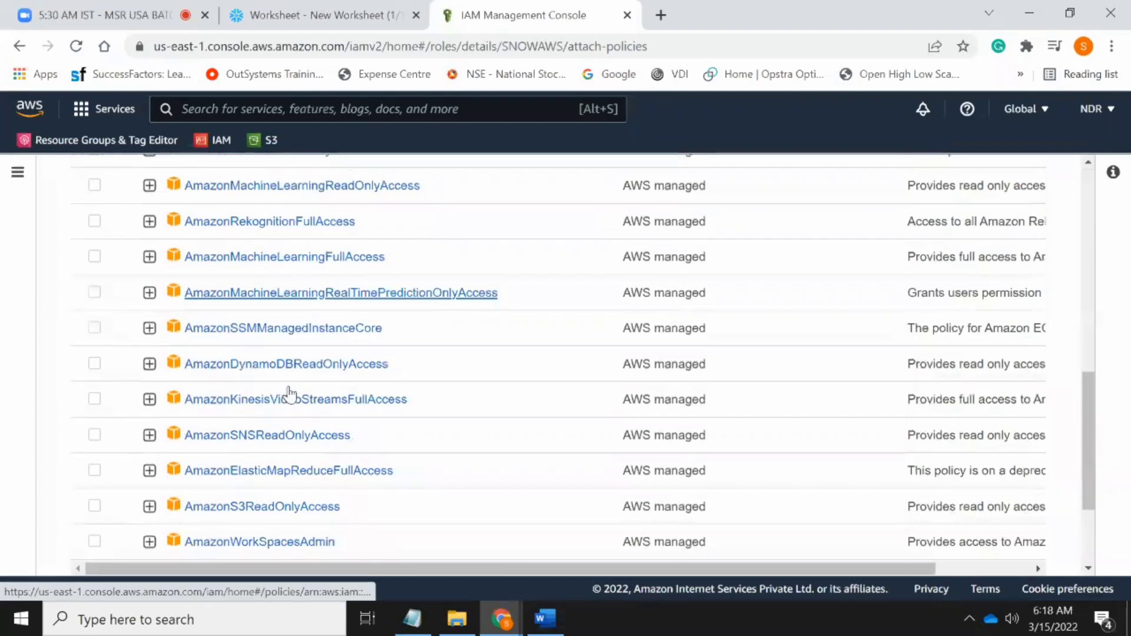
scroll(289, 394, down, 3)
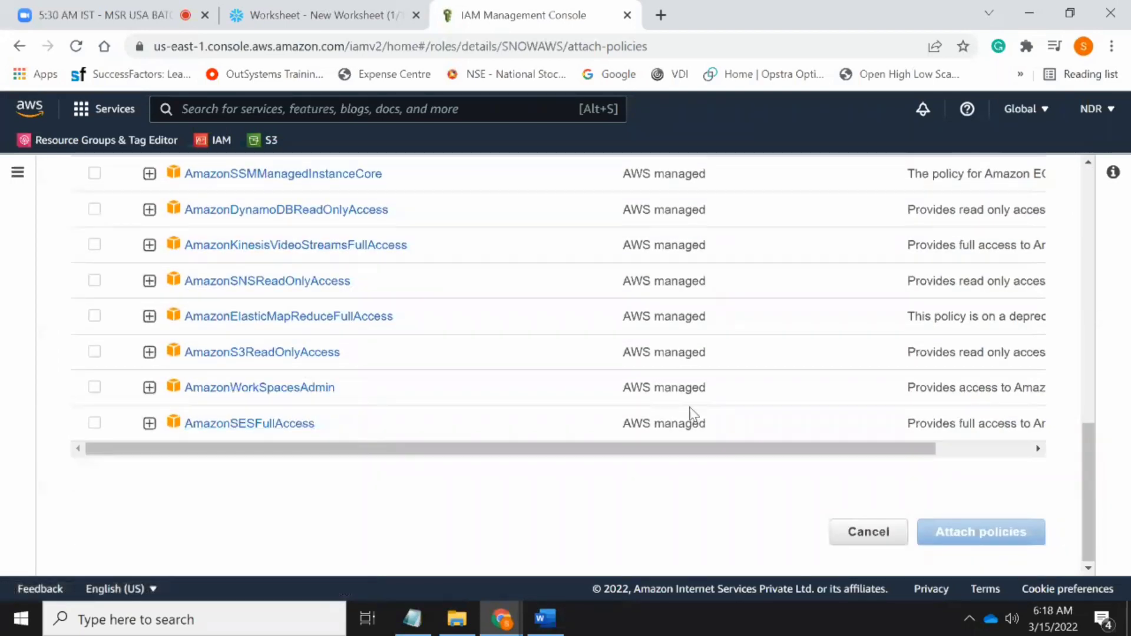
scroll(878, 298, up, 9)
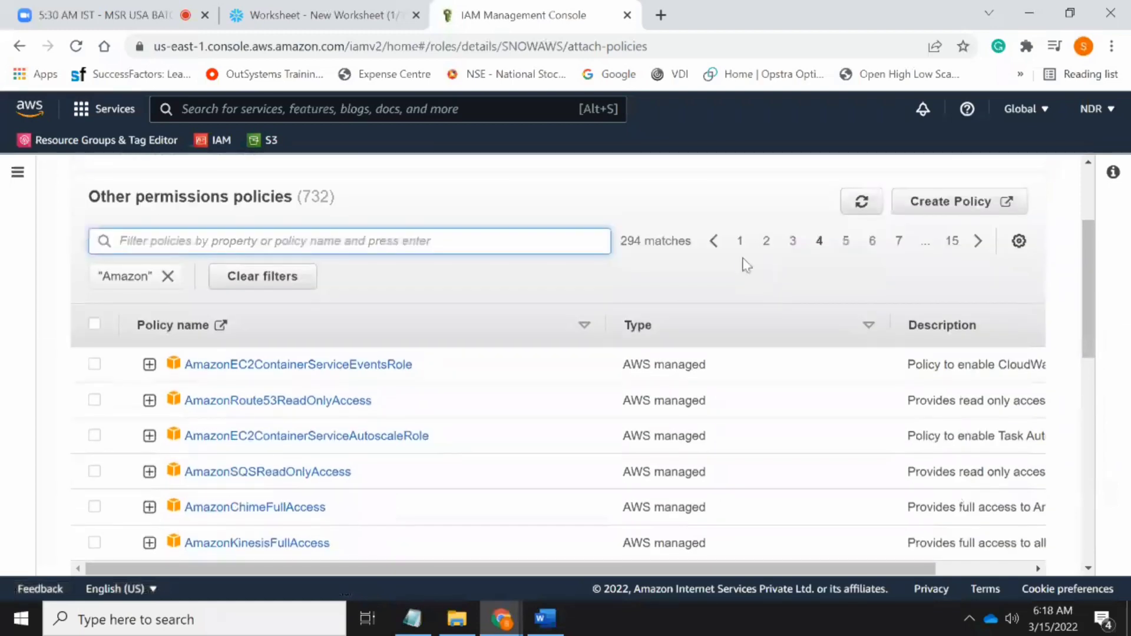
Step: Look through pages 2 and 3 of the Amazon-filtered permissions policies for the S3 access policies
click(765, 241)
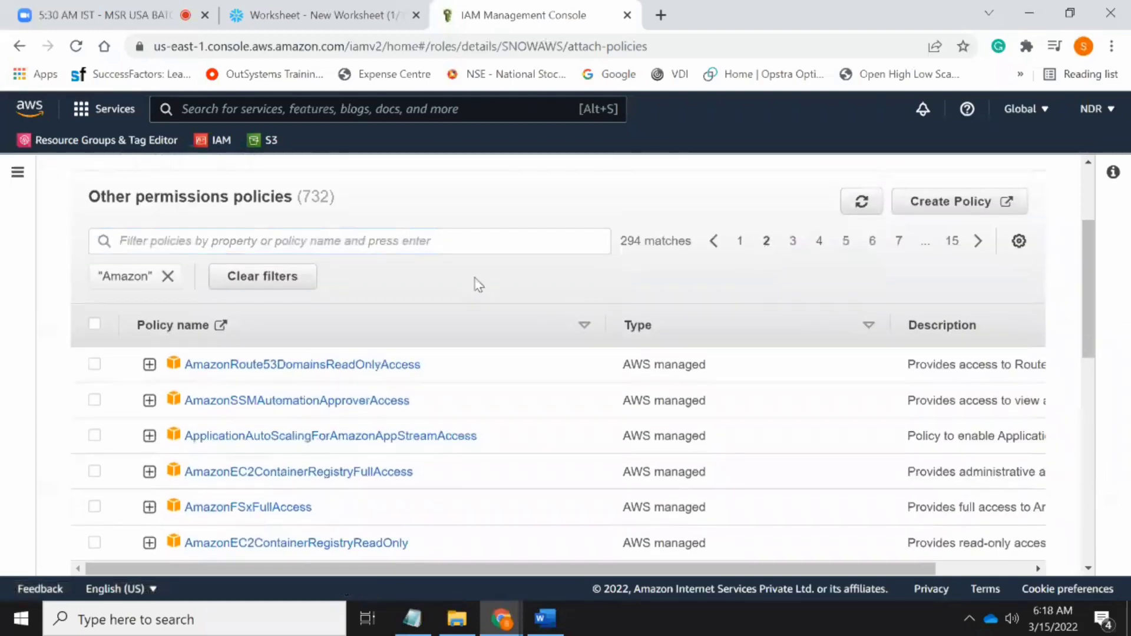
scroll(478, 285, down, 5)
scroll(479, 284, down, 6)
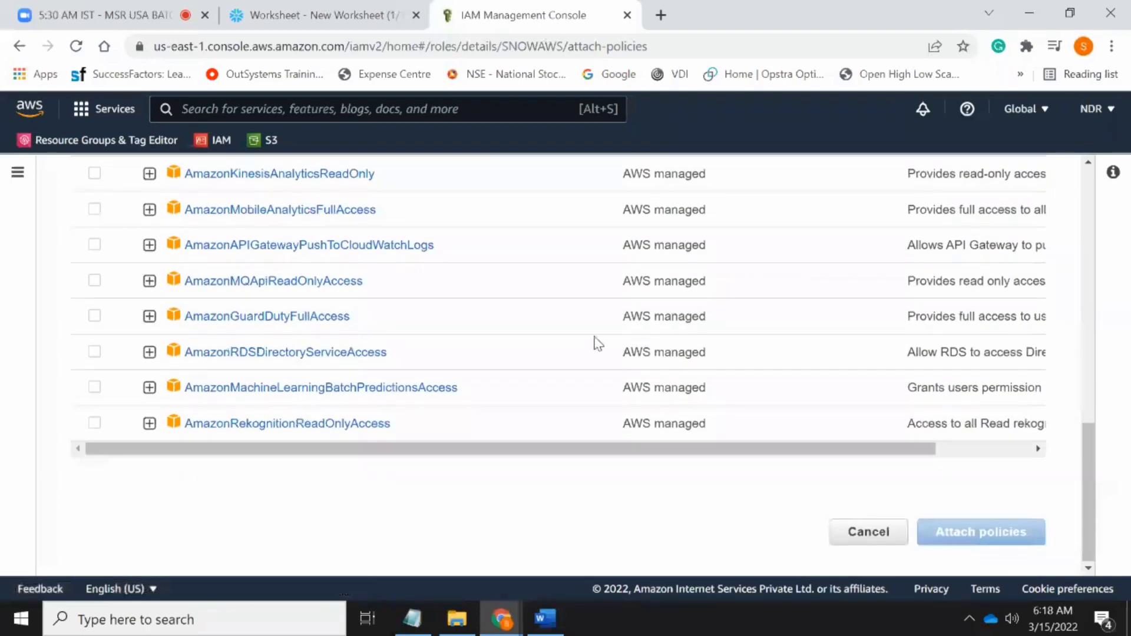
scroll(596, 343, up, 10)
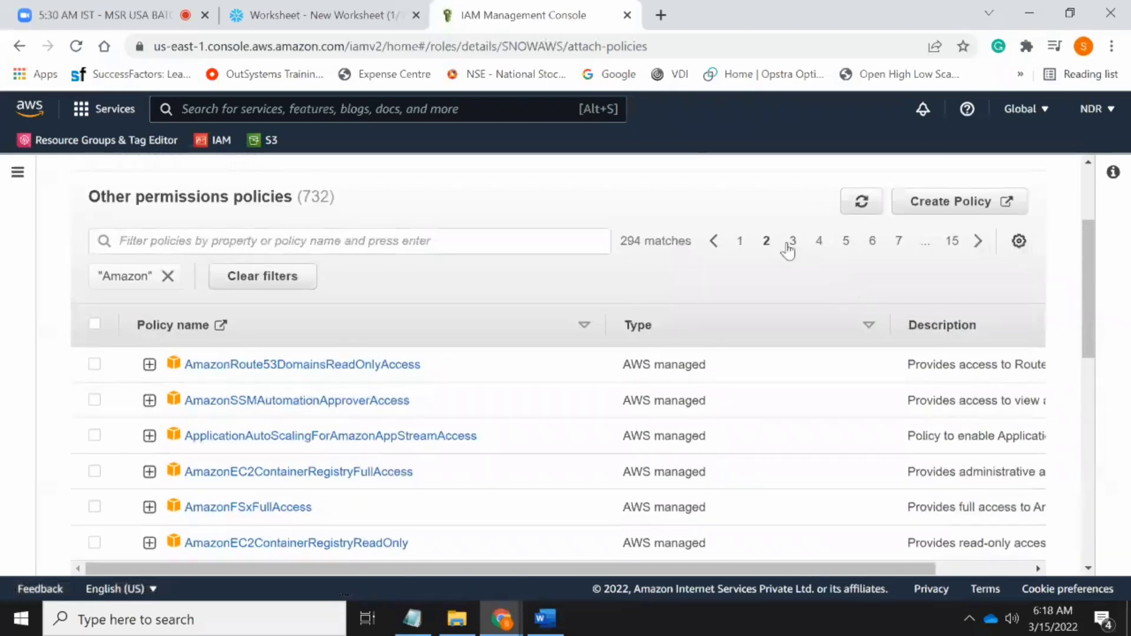
click(789, 245)
scroll(505, 331, down, 2)
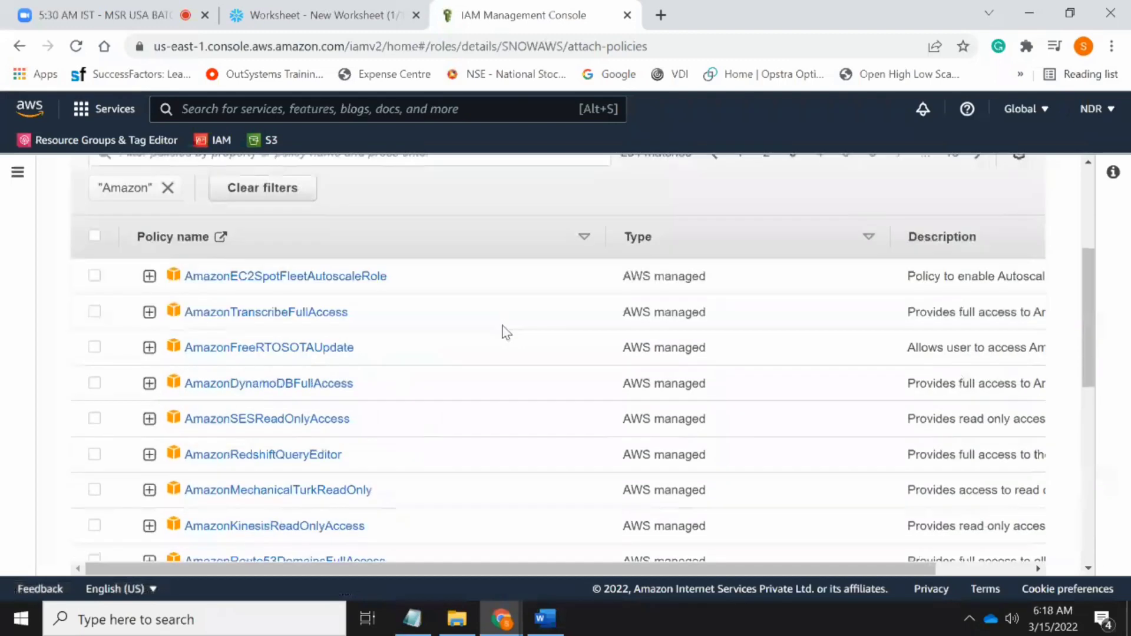
scroll(505, 332, down, 7)
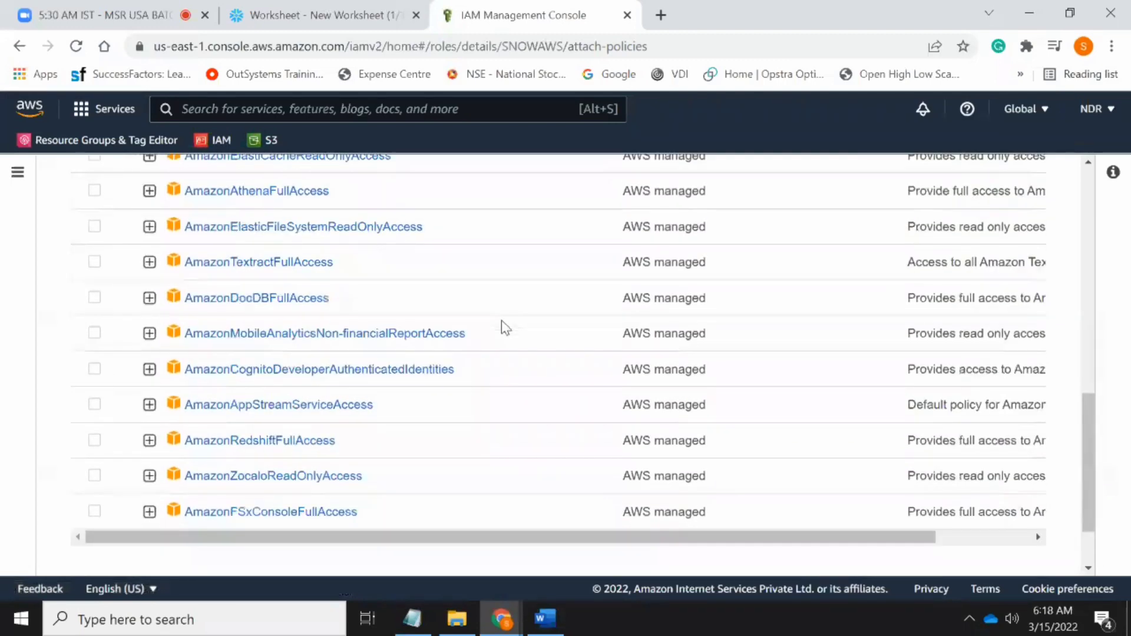
scroll(732, 312, up, 8)
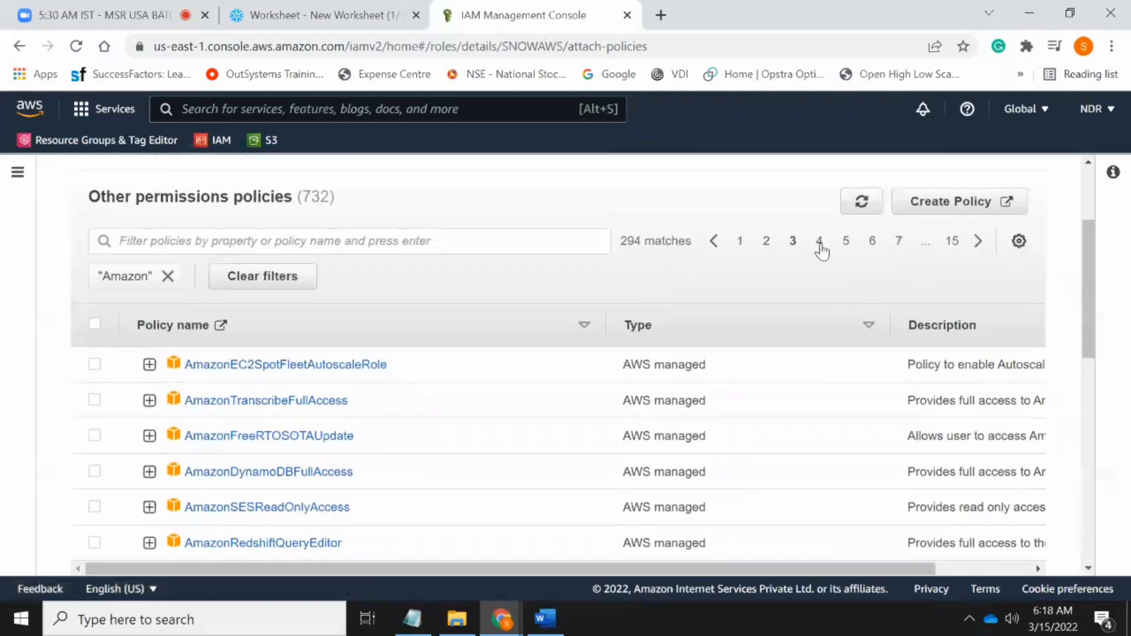
Step: Go to page 4 of the Amazon-filtered policies and examine the policy names down to the end of the page
click(816, 242)
scroll(548, 328, down, 3)
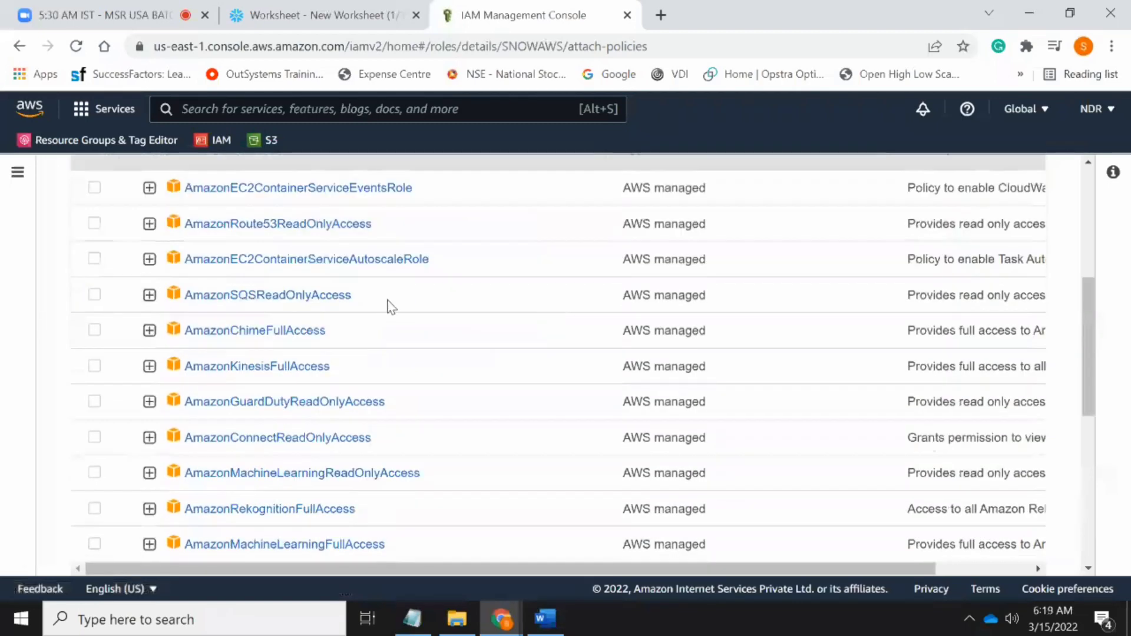
scroll(417, 298, down, 6)
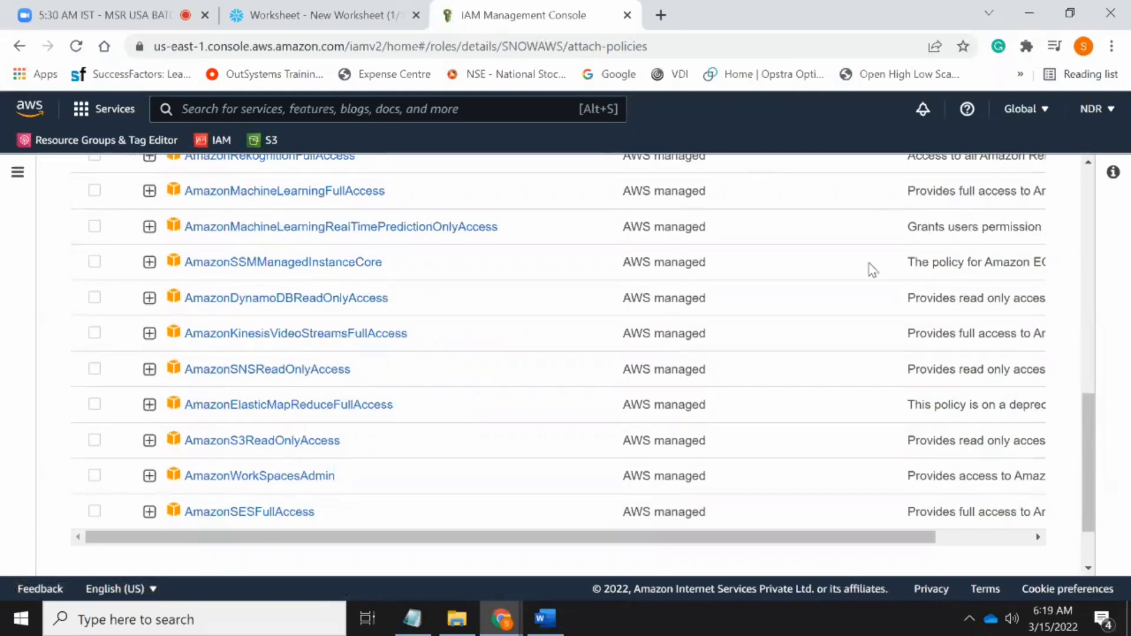
scroll(872, 270, up, 4)
scroll(873, 272, up, 6)
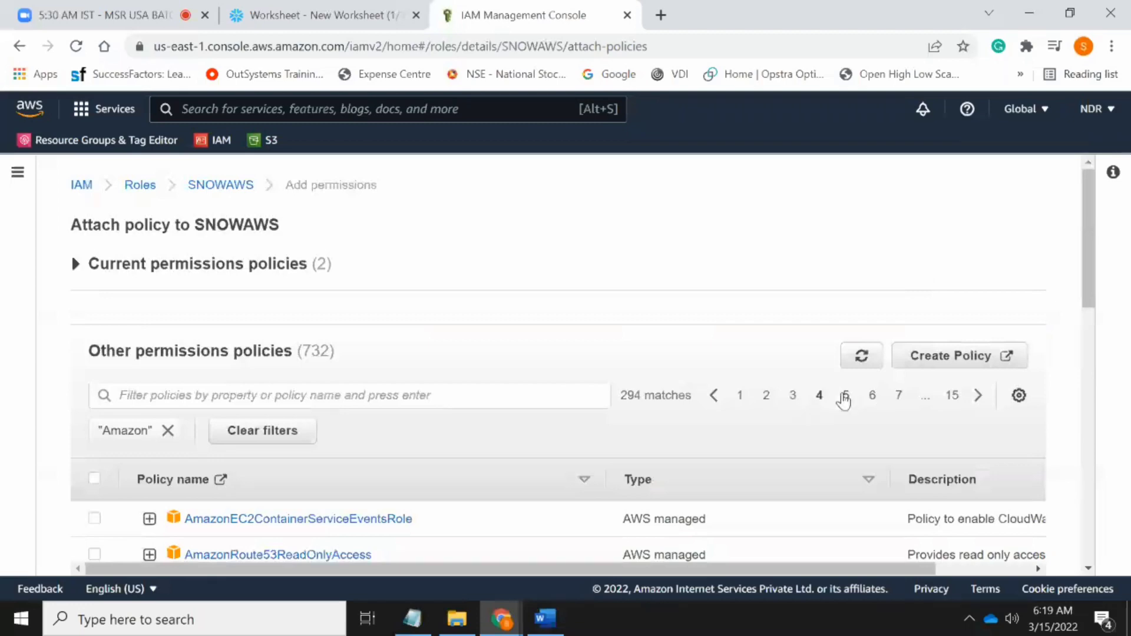
Step: Go to page 5 of the Amazon-filtered policies and read through all the listed policy names
click(845, 395)
scroll(487, 312, down, 4)
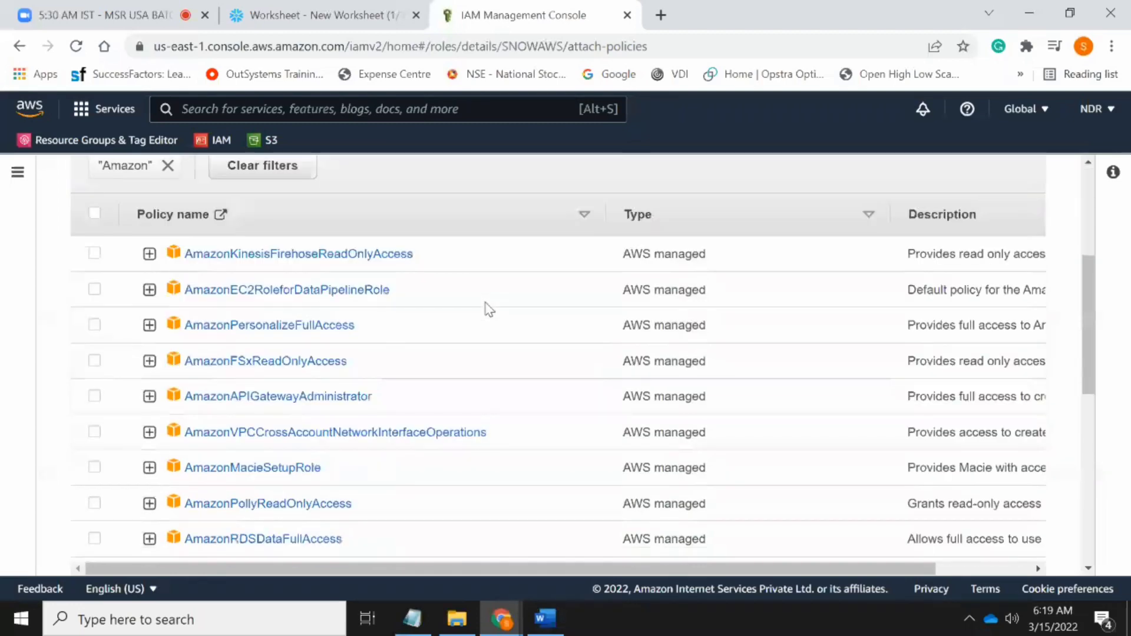
scroll(488, 308, down, 3)
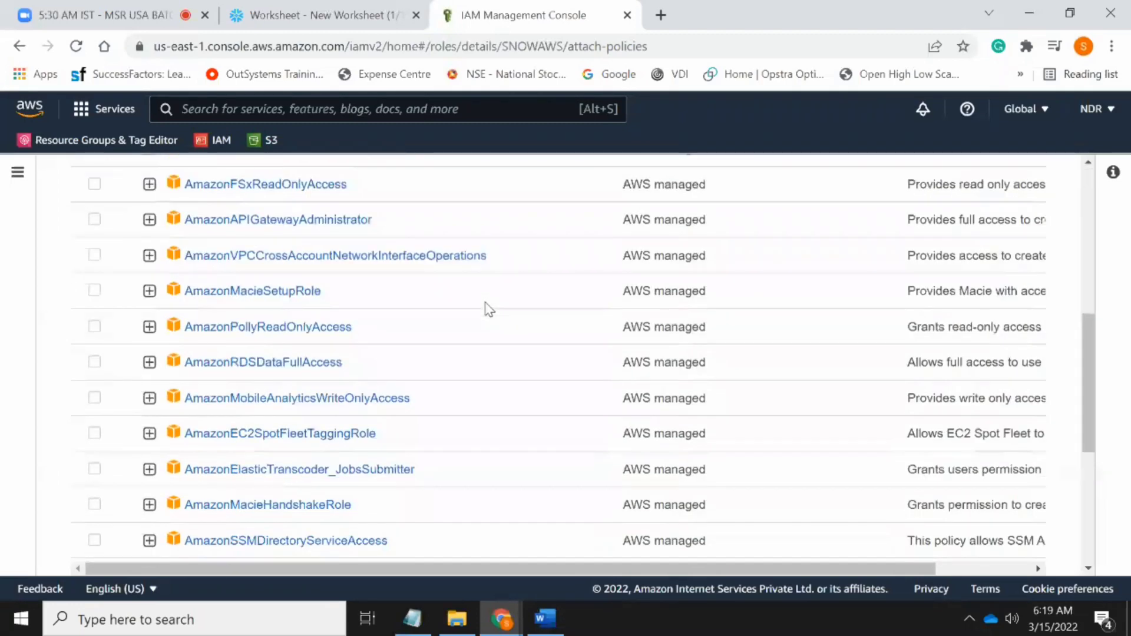
scroll(488, 309, down, 3)
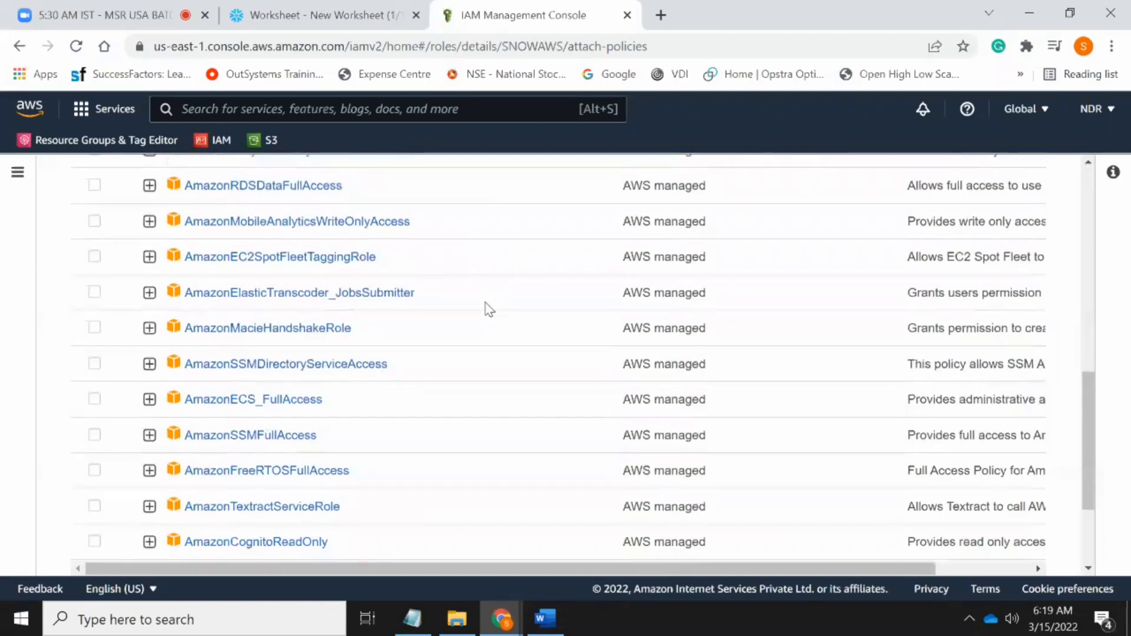
scroll(488, 309, down, 3)
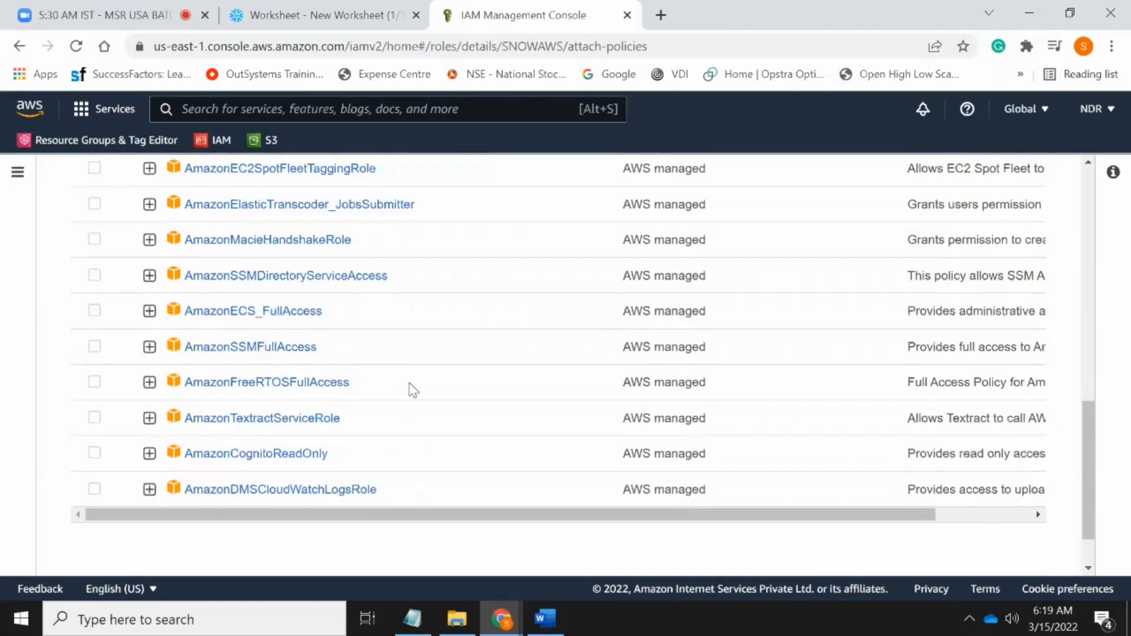
scroll(610, 347, up, 10)
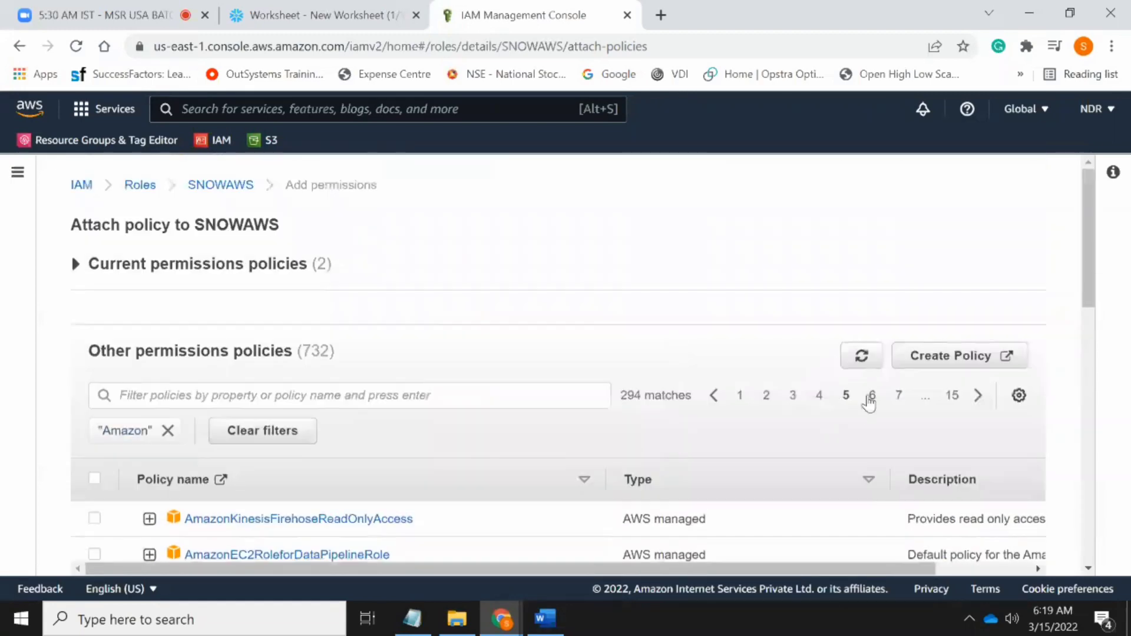
Step: Go to page 6 of the Amazon-filtered policies and check its entries for S3 policies
click(869, 401)
scroll(472, 327, down, 5)
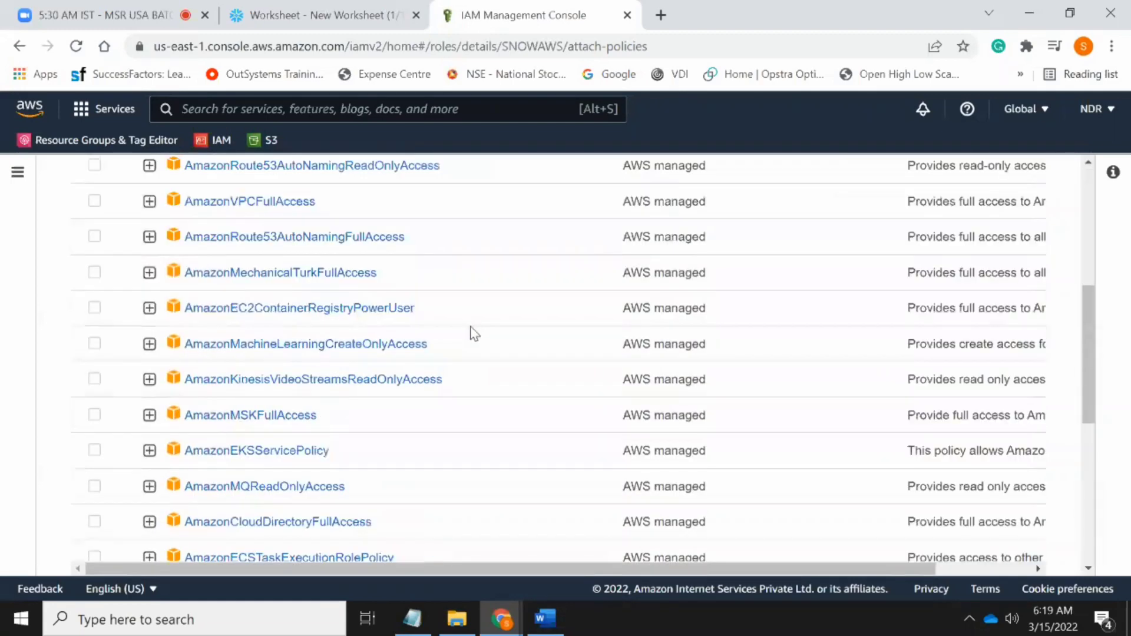
scroll(471, 332, down, 2)
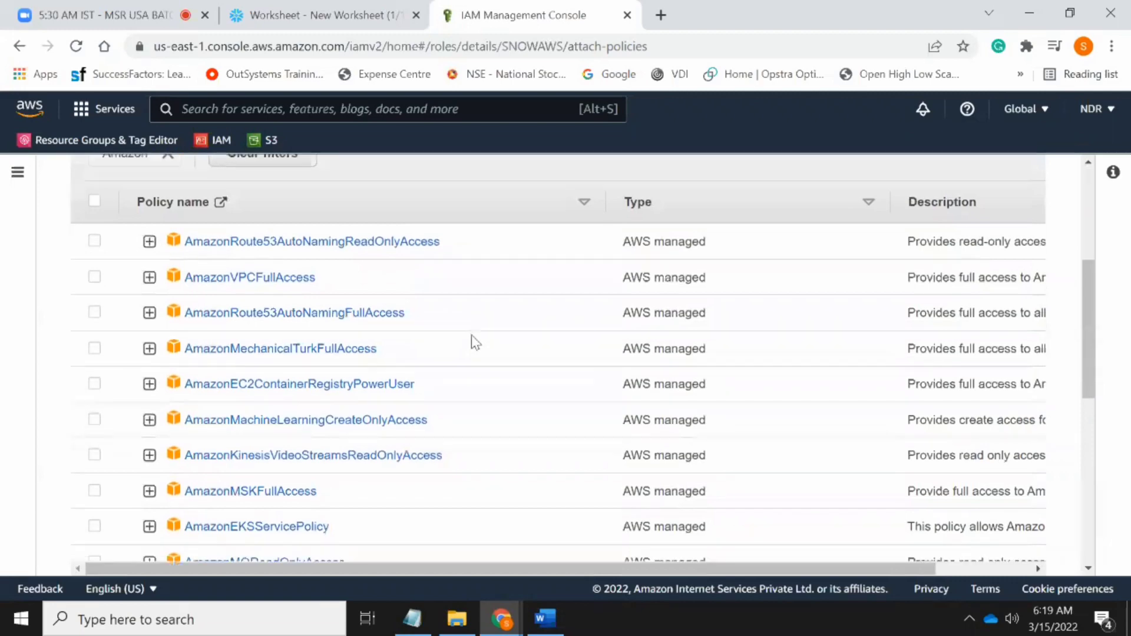
scroll(471, 339, down, 3)
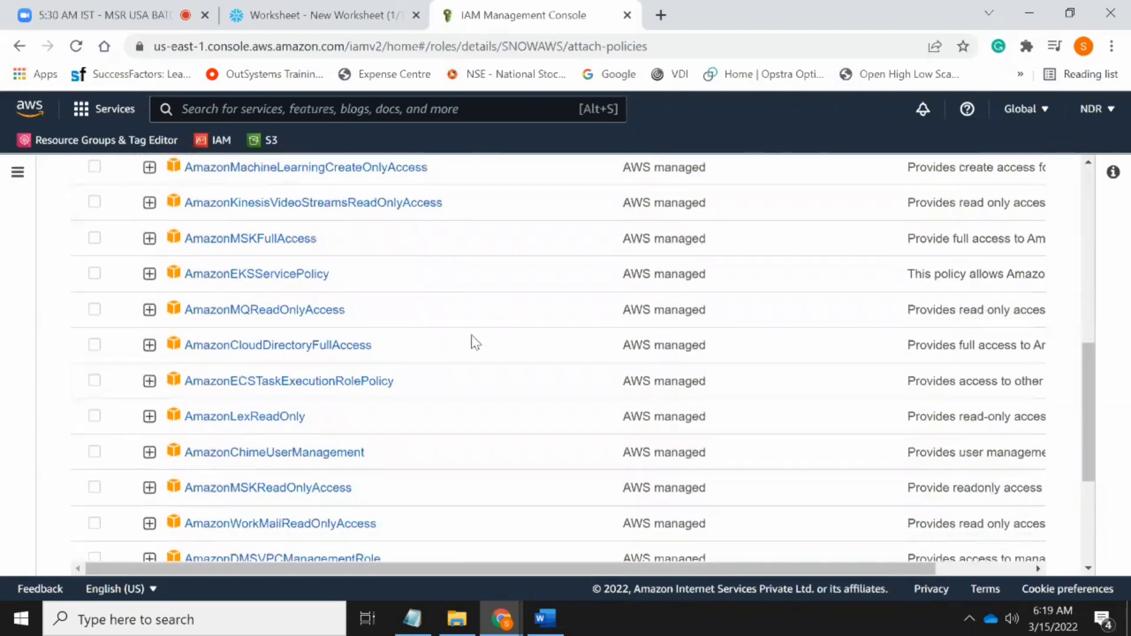
scroll(472, 339, down, 3)
scroll(689, 387, up, 10)
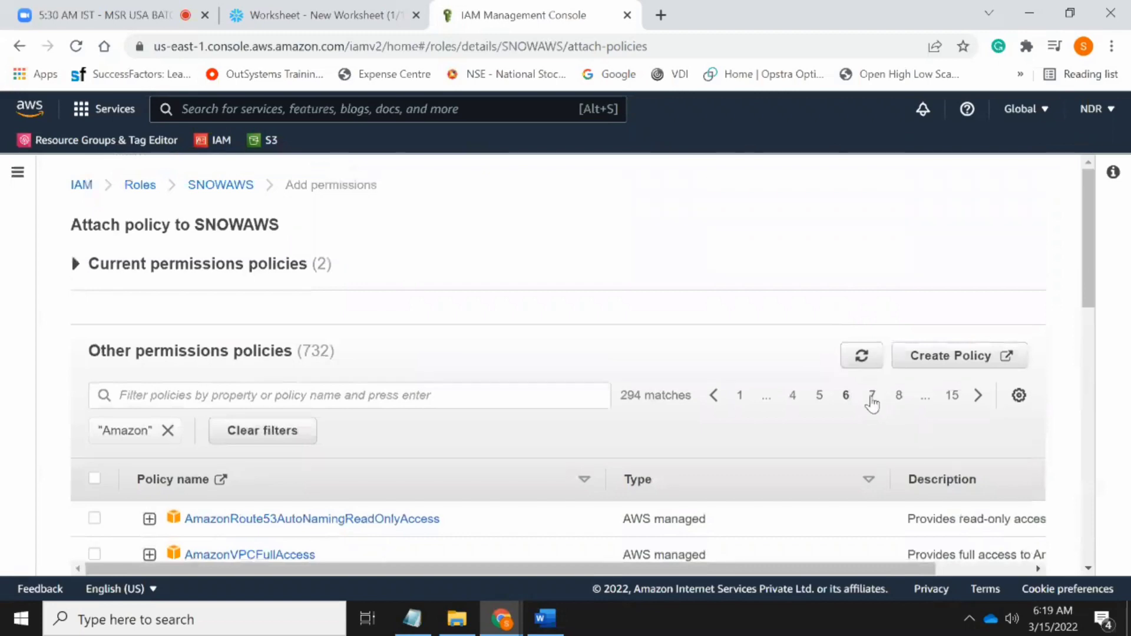
Step: Go to page 7 of the Amazon-filtered policies and look over the whole page of policy names
click(871, 400)
scroll(419, 350, down, 2)
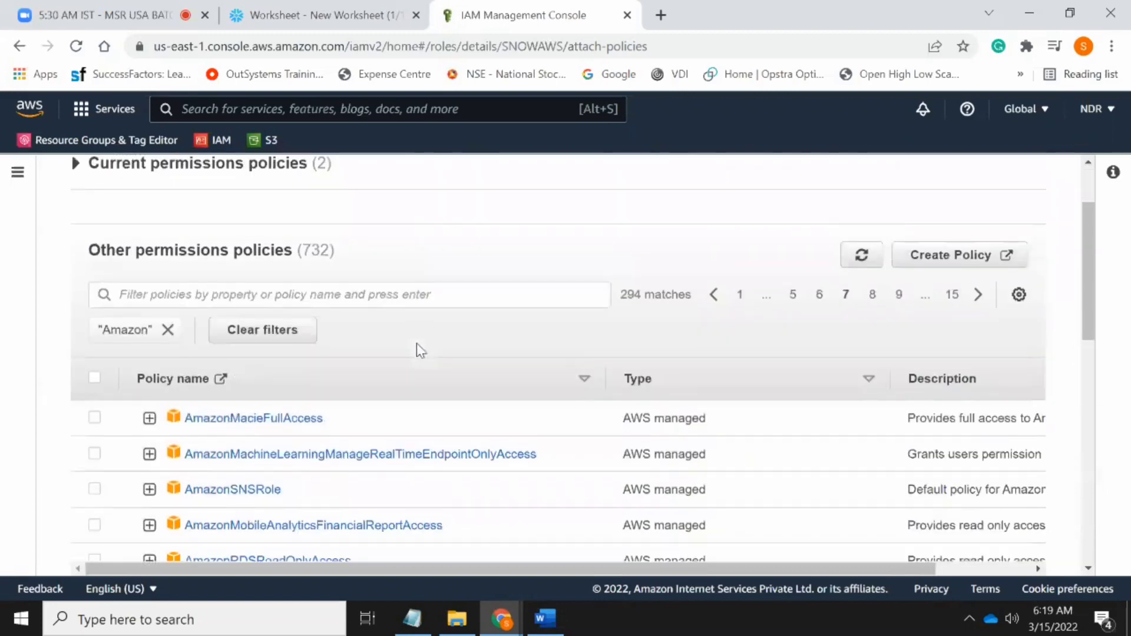
scroll(420, 350, down, 3)
scroll(419, 350, down, 4)
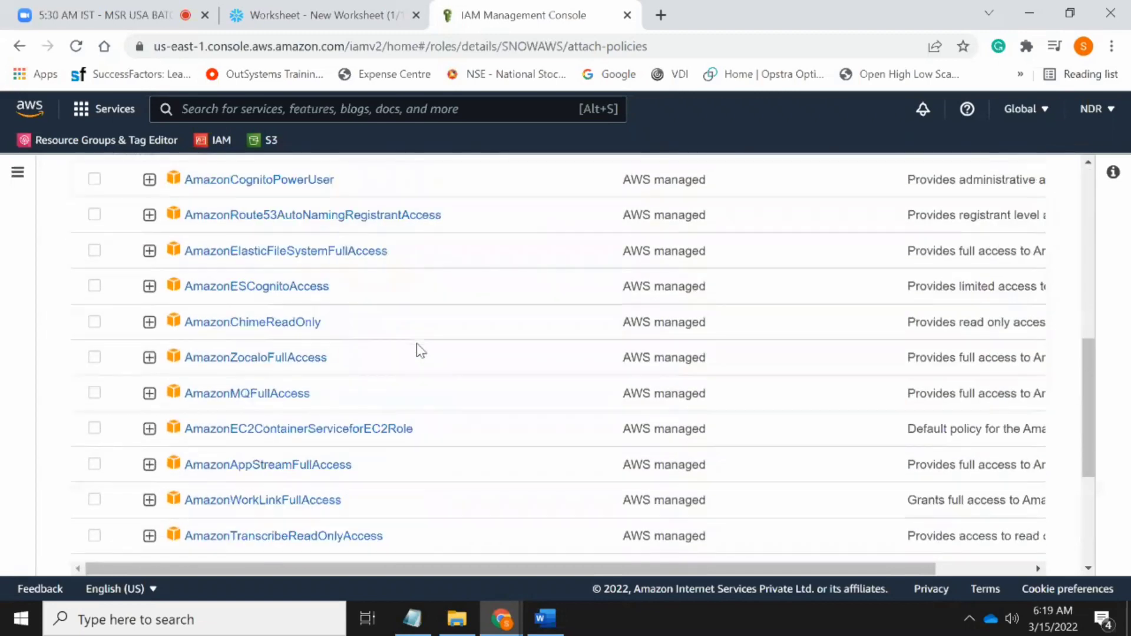
scroll(263, 356, down, 4)
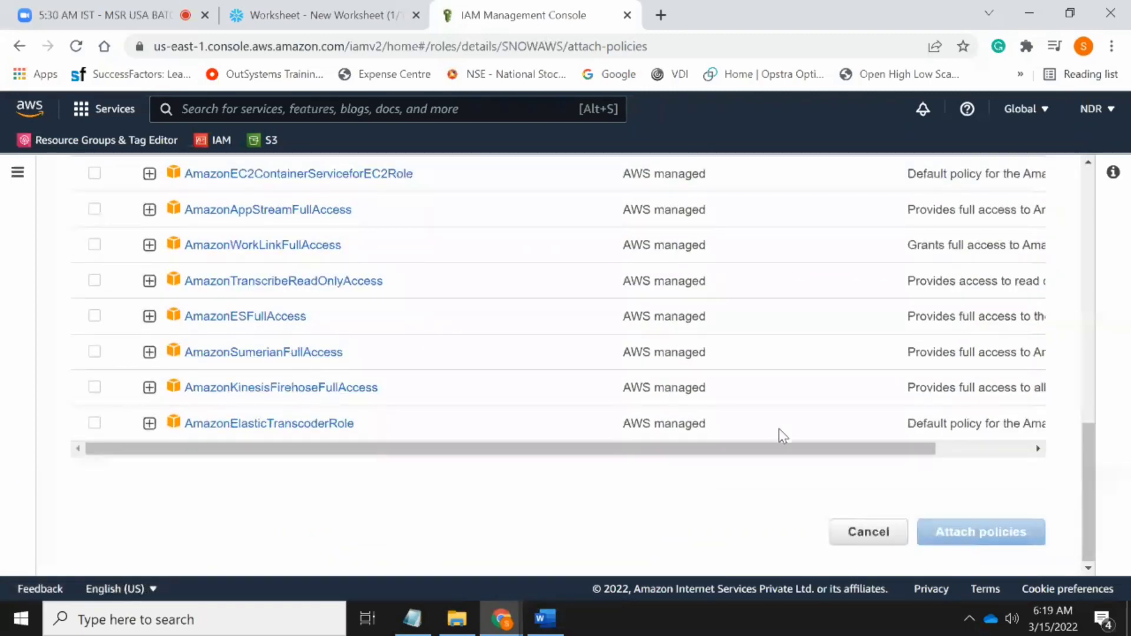
scroll(888, 434, up, 6)
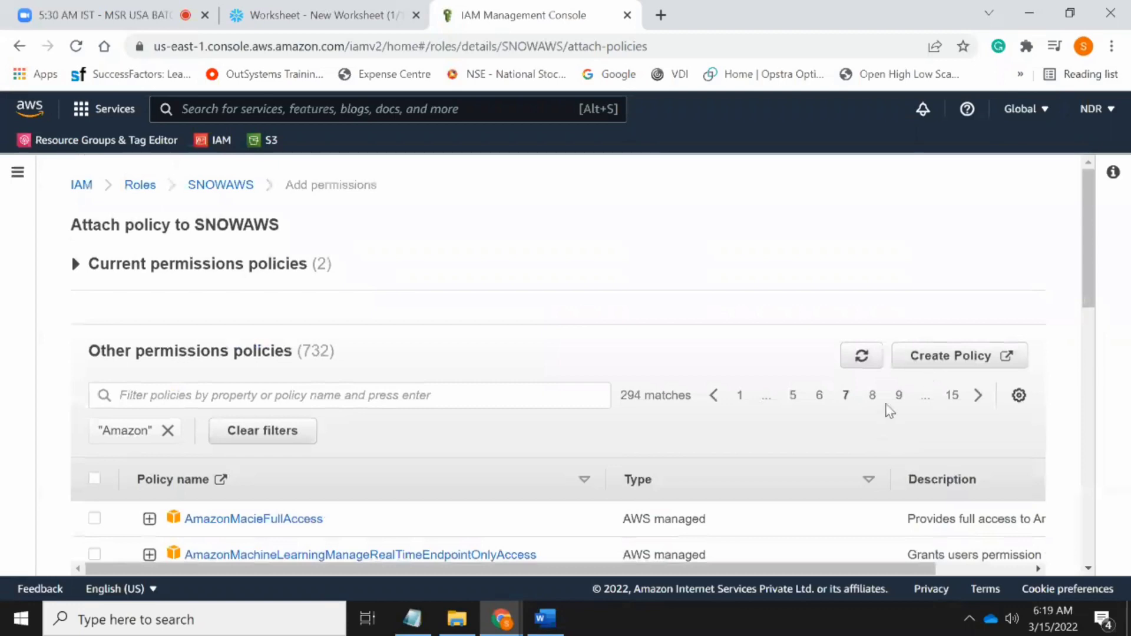
Step: Go to page 8 of the Amazon-filtered policies and examine every policy name listed there
click(873, 395)
scroll(404, 351, down, 6)
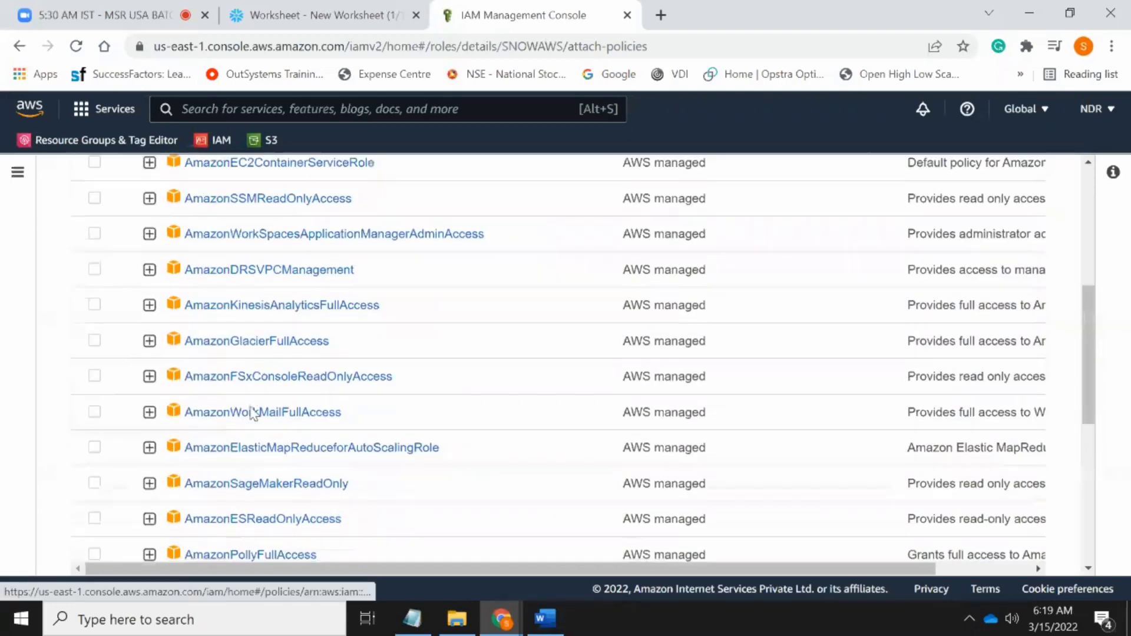
scroll(250, 406, down, 2)
scroll(250, 414, down, 4)
scroll(248, 404, down, 2)
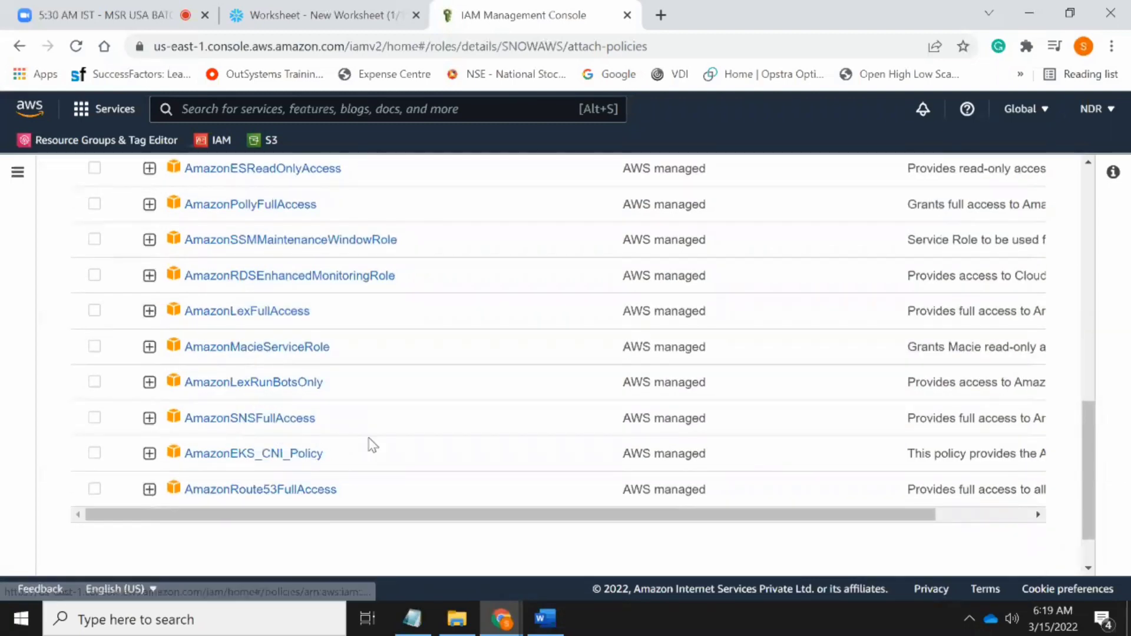
scroll(499, 437, up, 12)
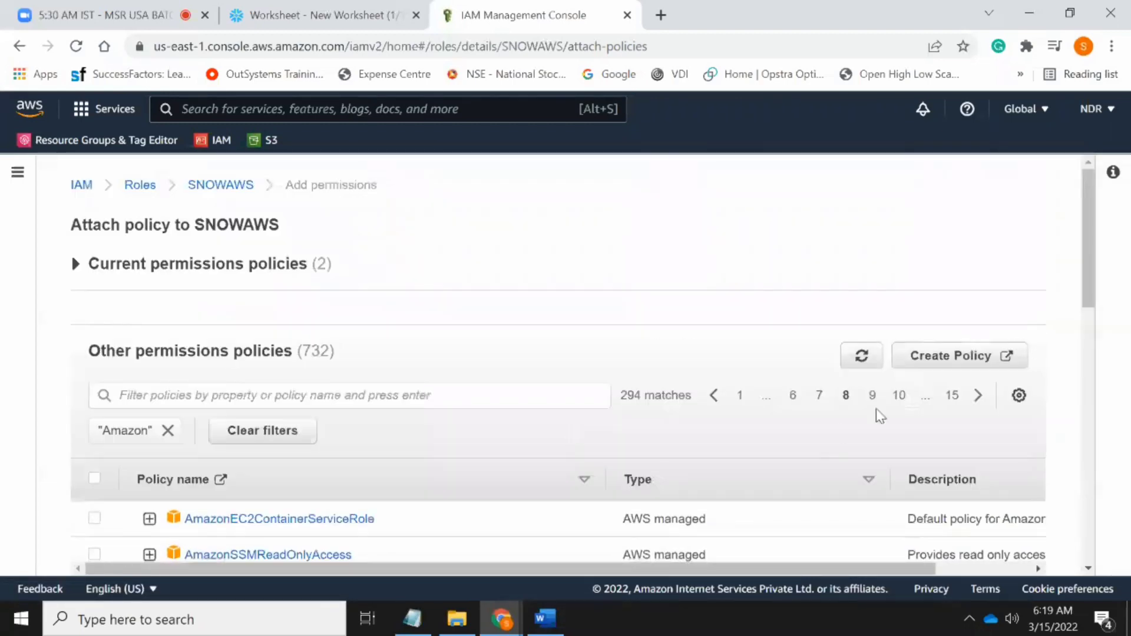
Step: Go to page 9 of the Amazon-filtered policies and check the listed names for S3 access
click(872, 396)
scroll(525, 355, down, 4)
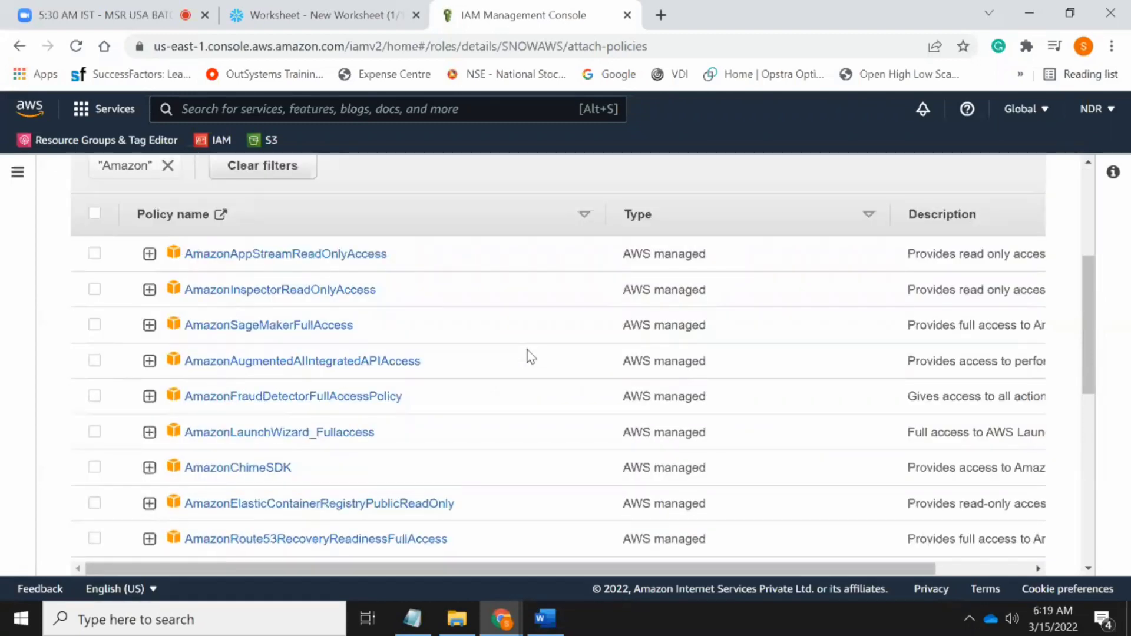
scroll(530, 356, down, 3)
scroll(531, 356, down, 3)
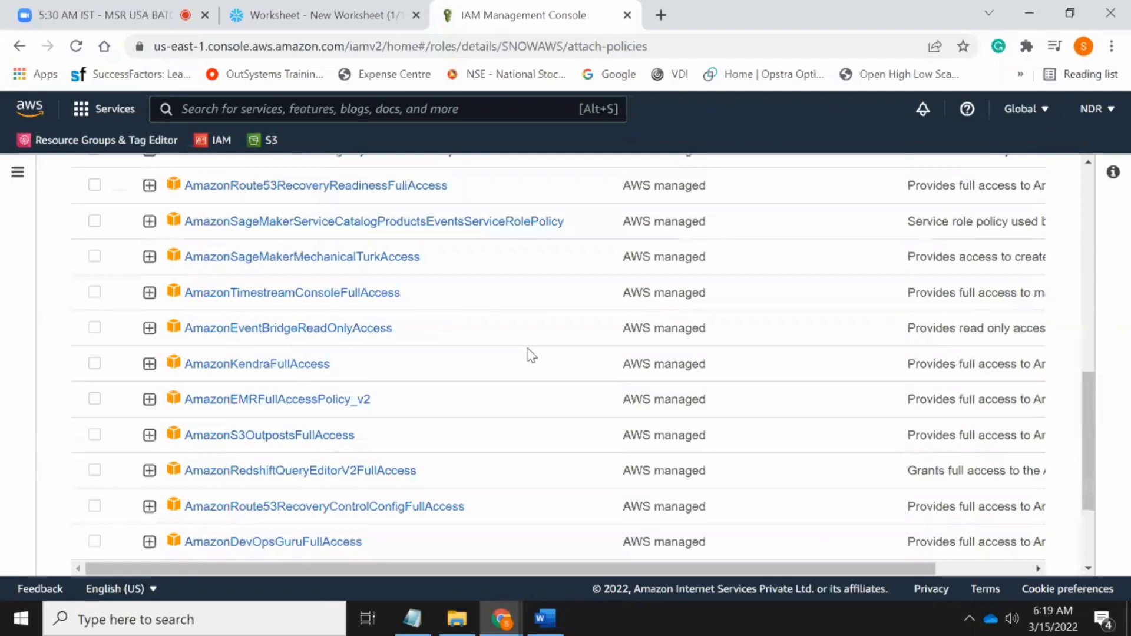
scroll(334, 393, down, 3)
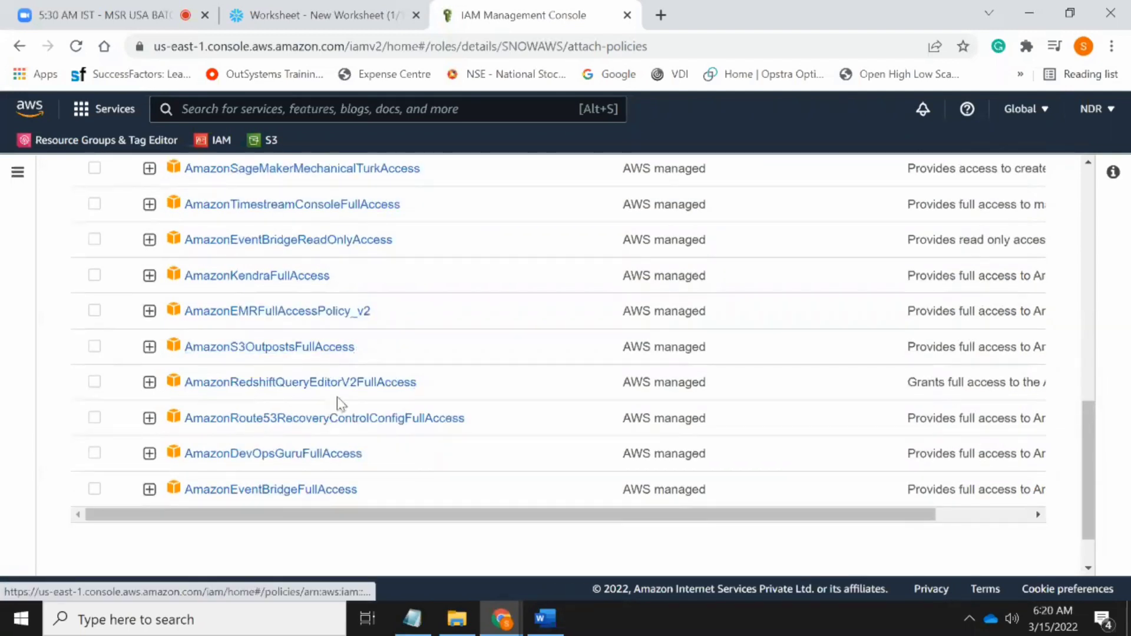
scroll(833, 318, up, 10)
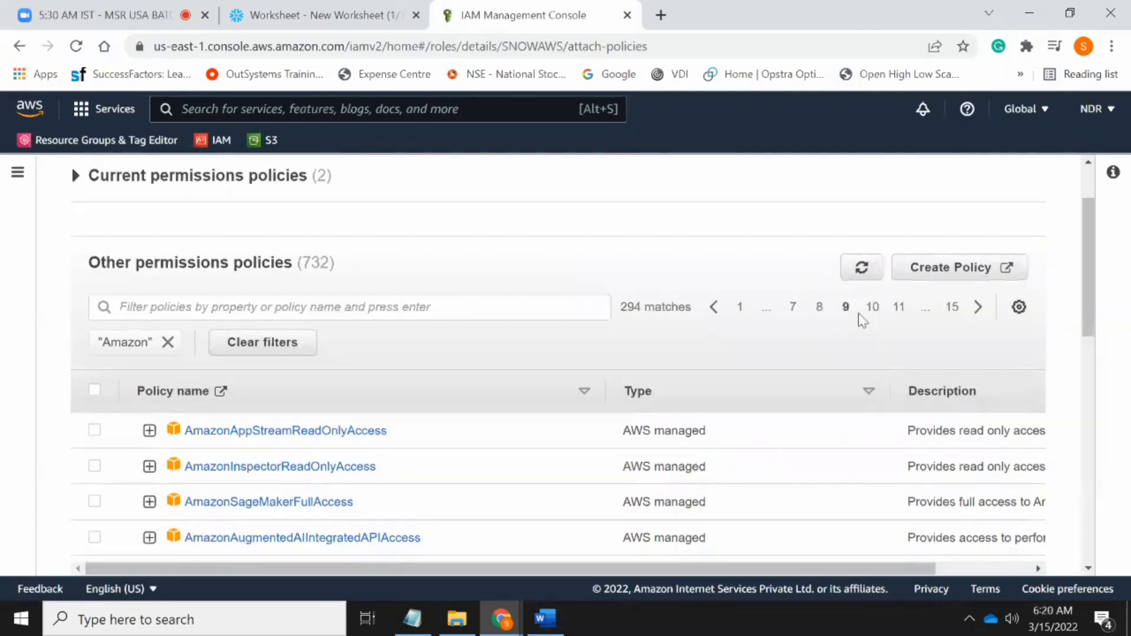
Step: Go to page 10 of the Amazon-filtered policies and look through its entries from first to last
click(872, 307)
scroll(533, 353, down, 3)
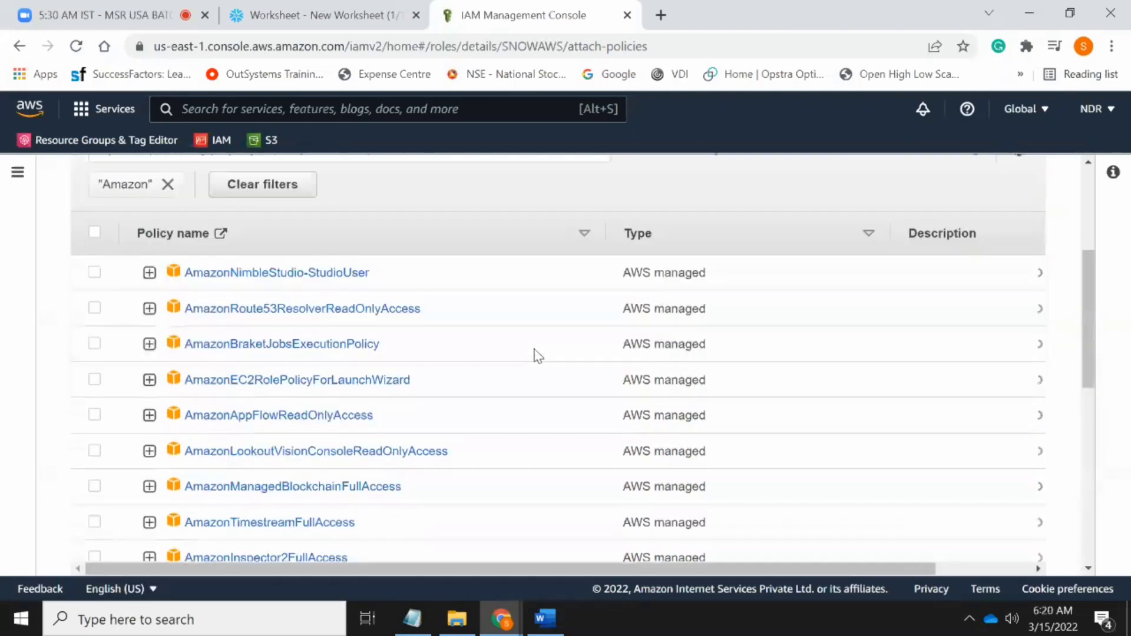
scroll(533, 353, down, 6)
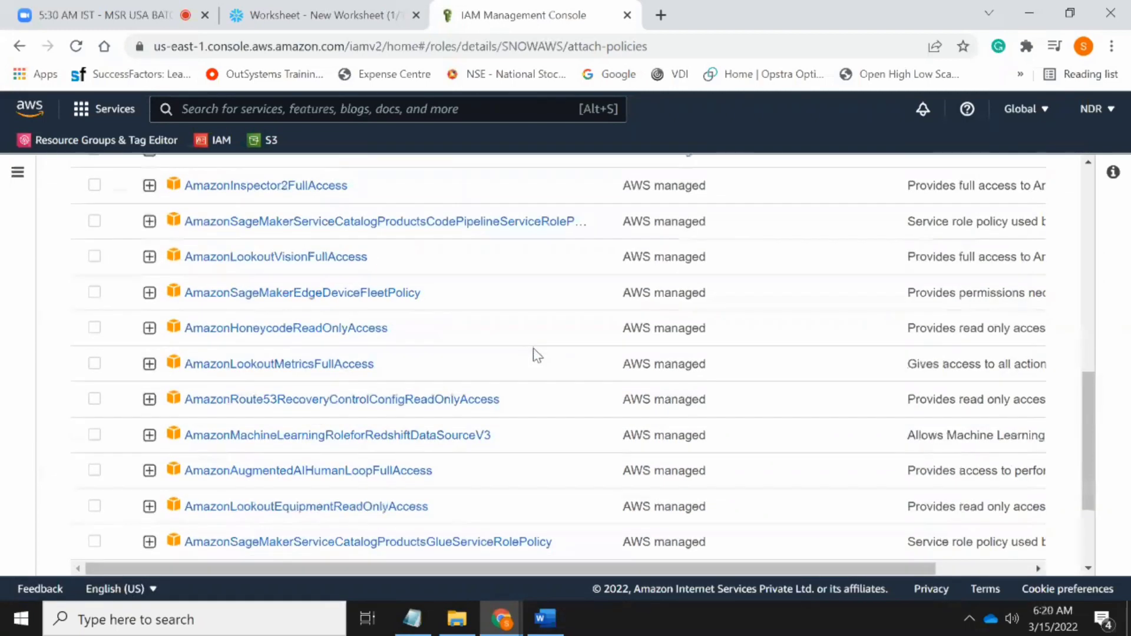
scroll(536, 354, down, 2)
scroll(533, 353, up, 6)
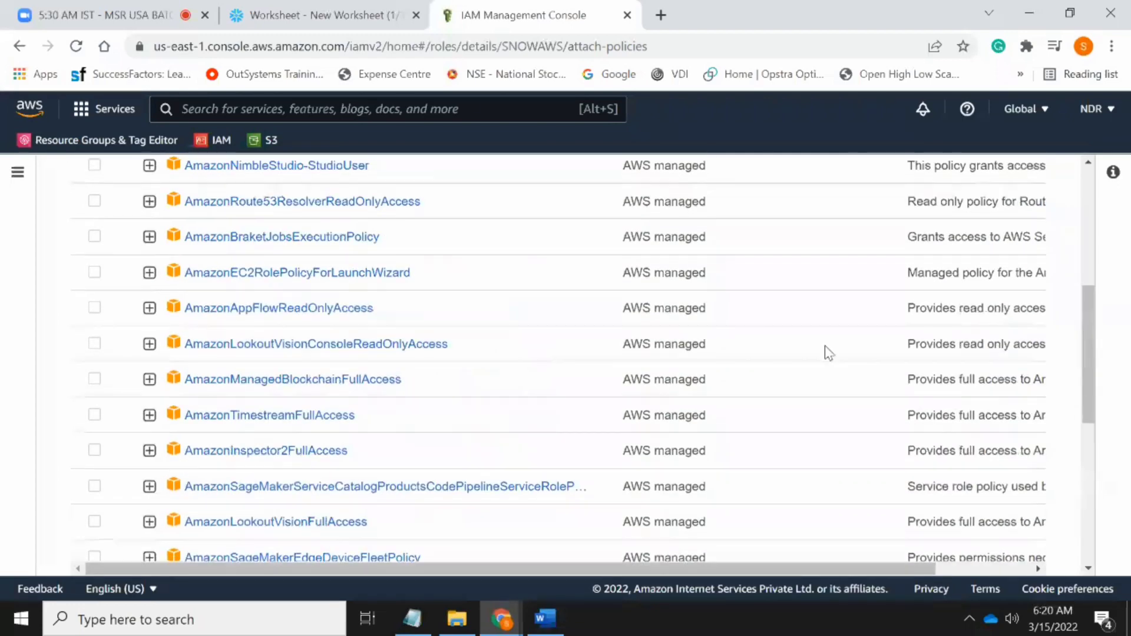
scroll(889, 342, up, 6)
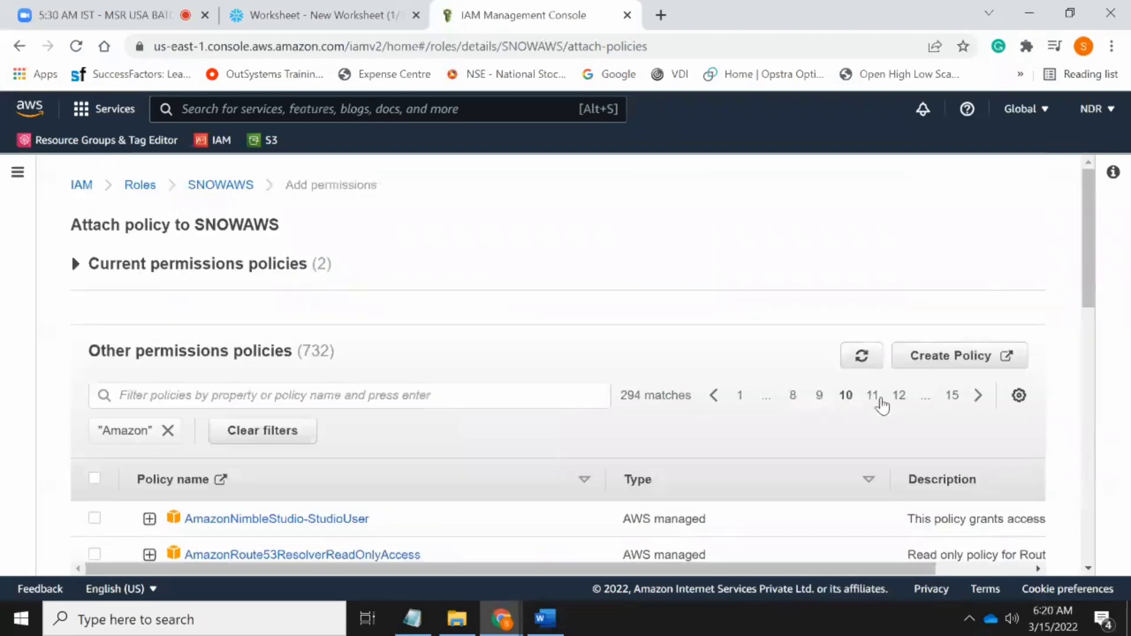
Step: Go to page 11 of the Amazon-filtered policies and check its policy names for S3 access
click(872, 395)
scroll(591, 328, down, 3)
scroll(590, 328, down, 1)
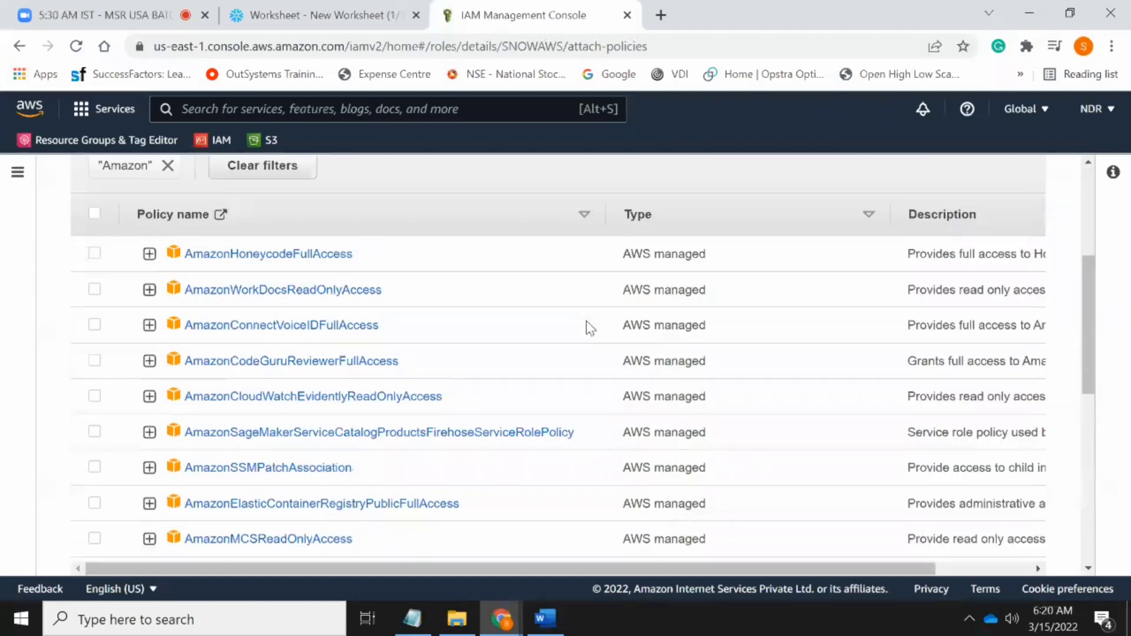
scroll(589, 327, down, 9)
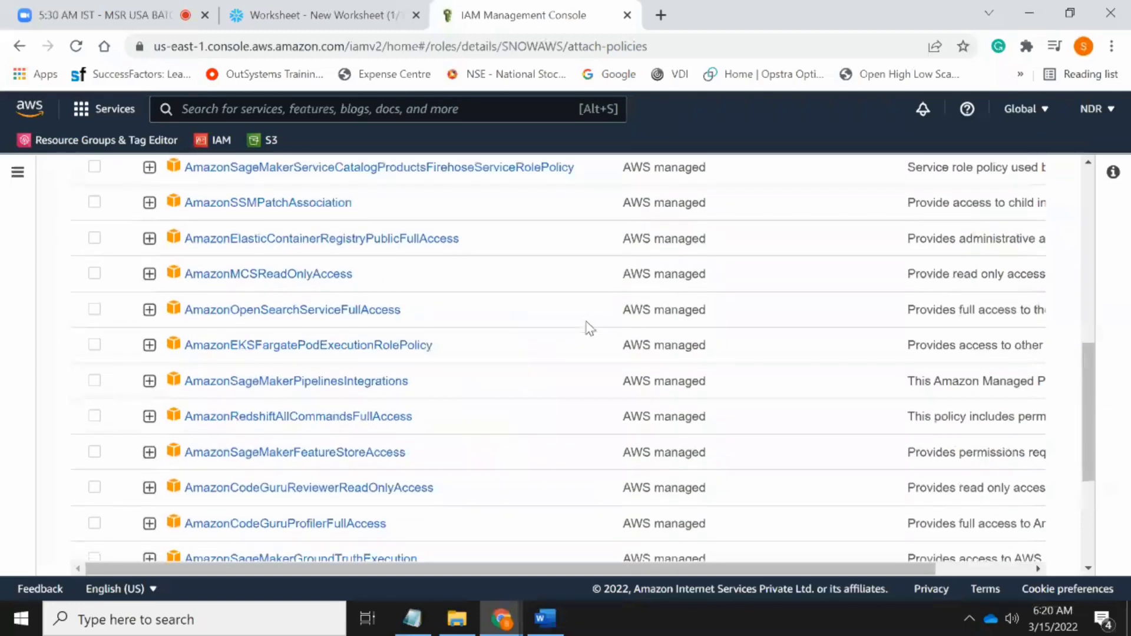
scroll(818, 351, up, 12)
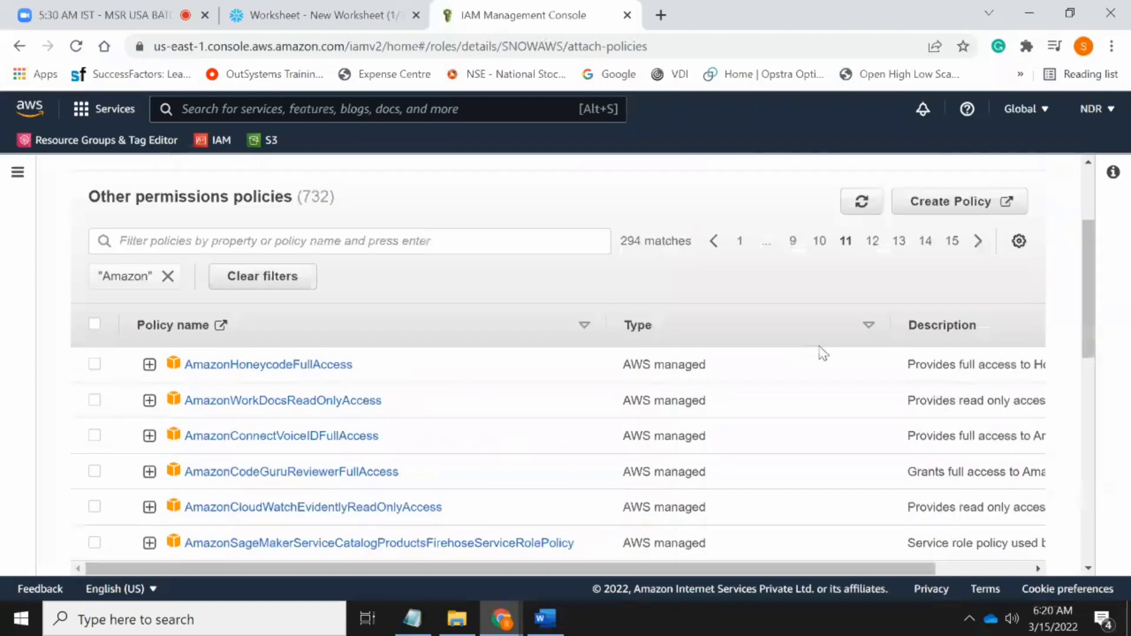
Step: Go to page 12 of the Amazon-filtered policies and read through the list down to its last entry
click(874, 396)
scroll(683, 371, down, 5)
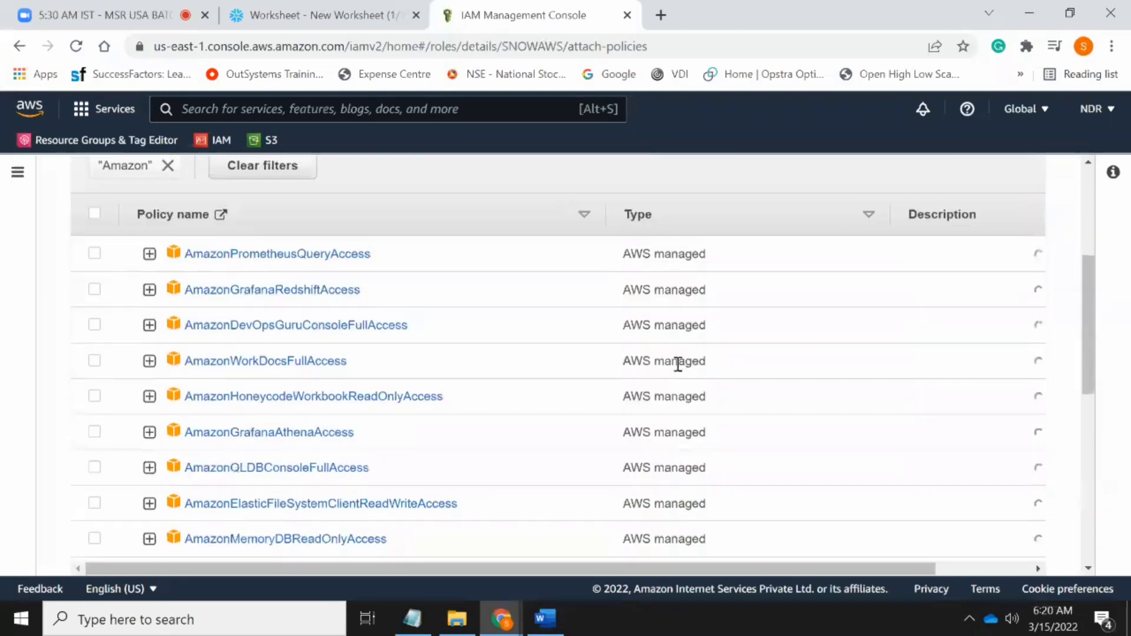
scroll(678, 363, down, 5)
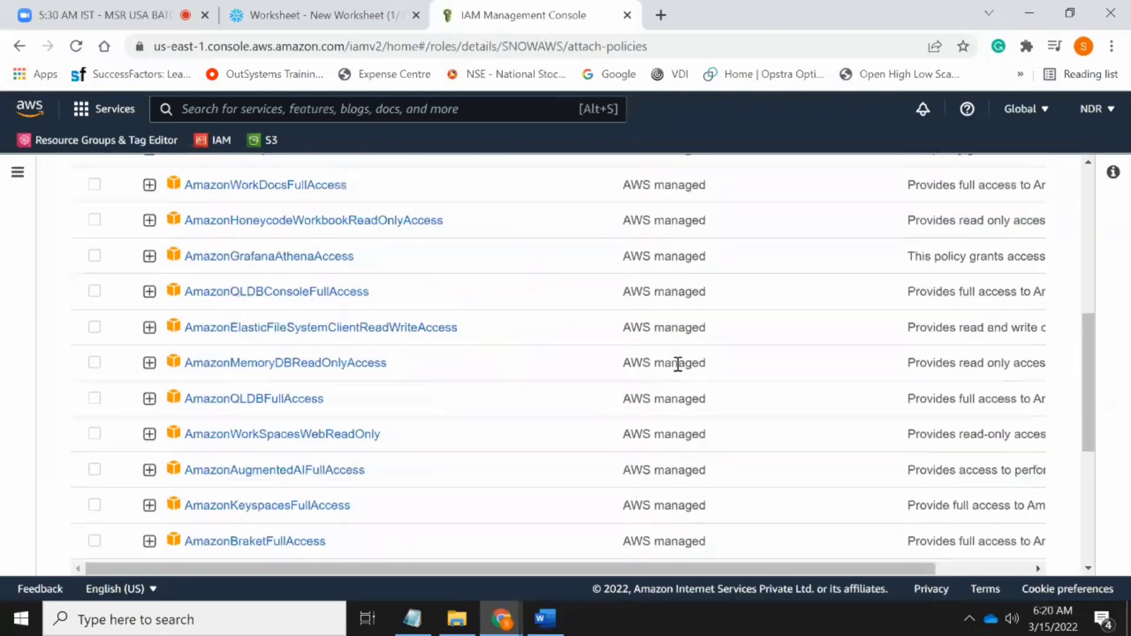
scroll(501, 308, down, 5)
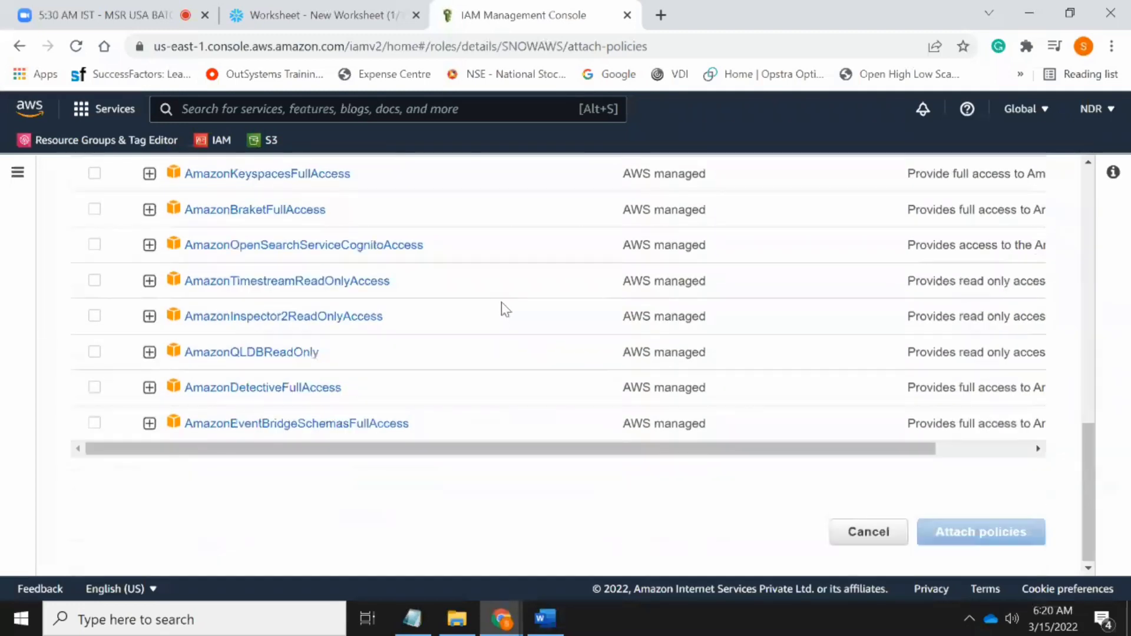
scroll(508, 321, up, 15)
Step: Add the filter Amazons3 to the policy list and look over the matching policies
click(187, 397)
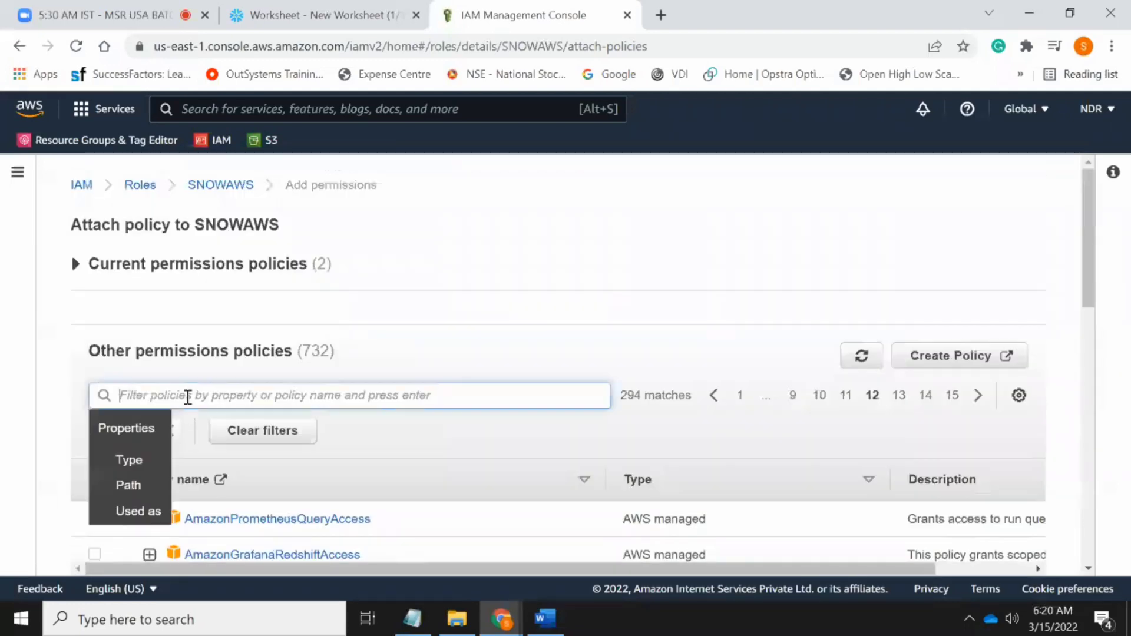
text(Amazons3)
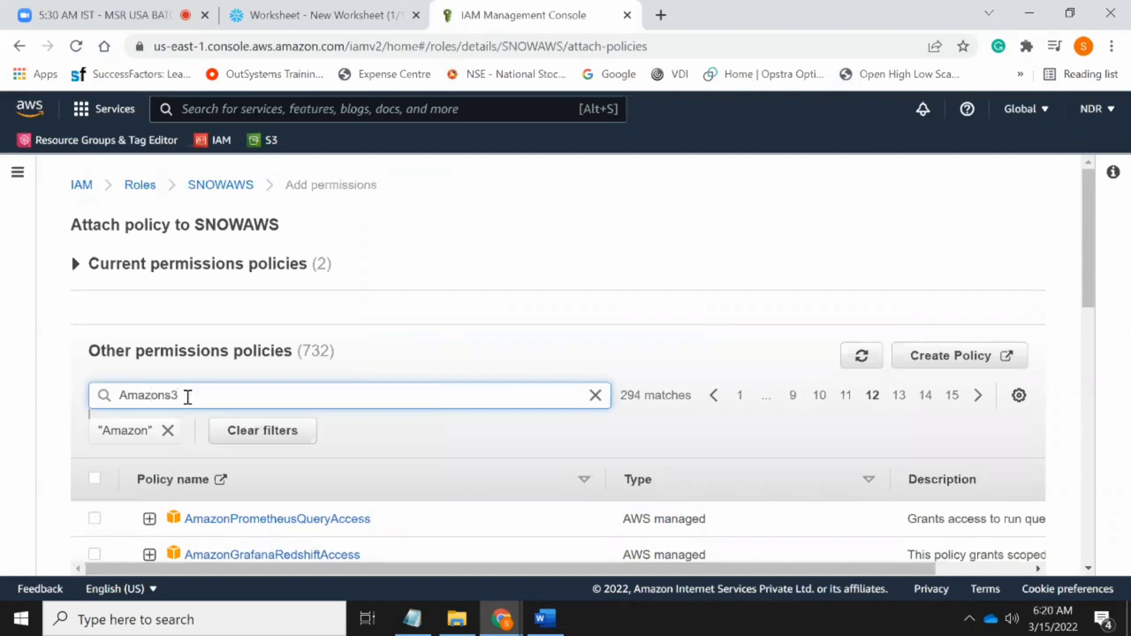
key(Return)
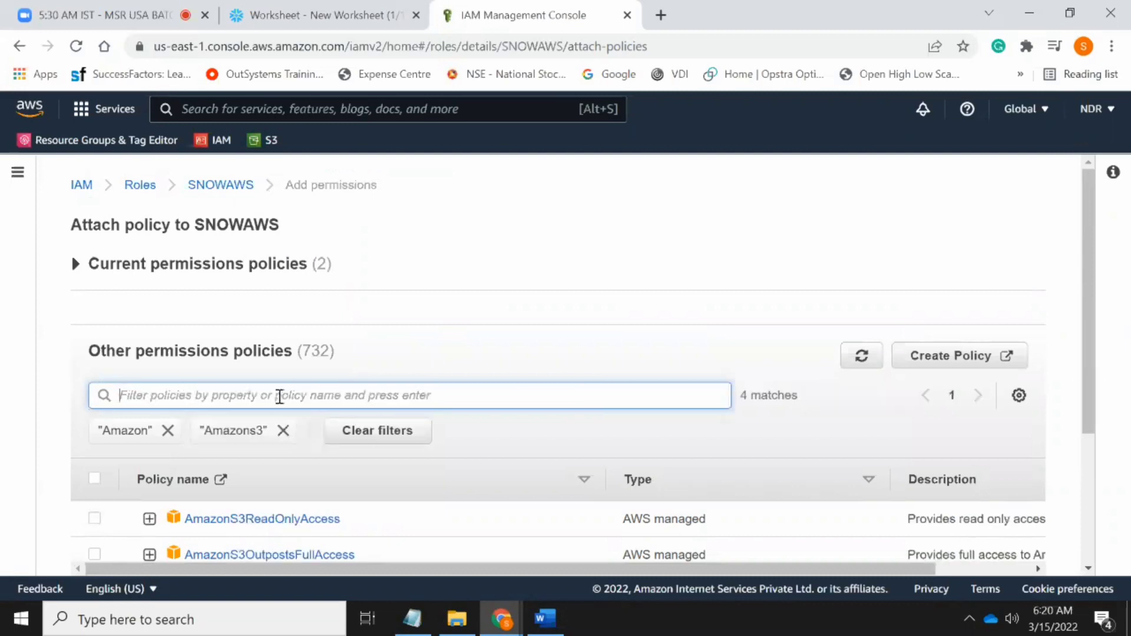
scroll(391, 475, down, 3)
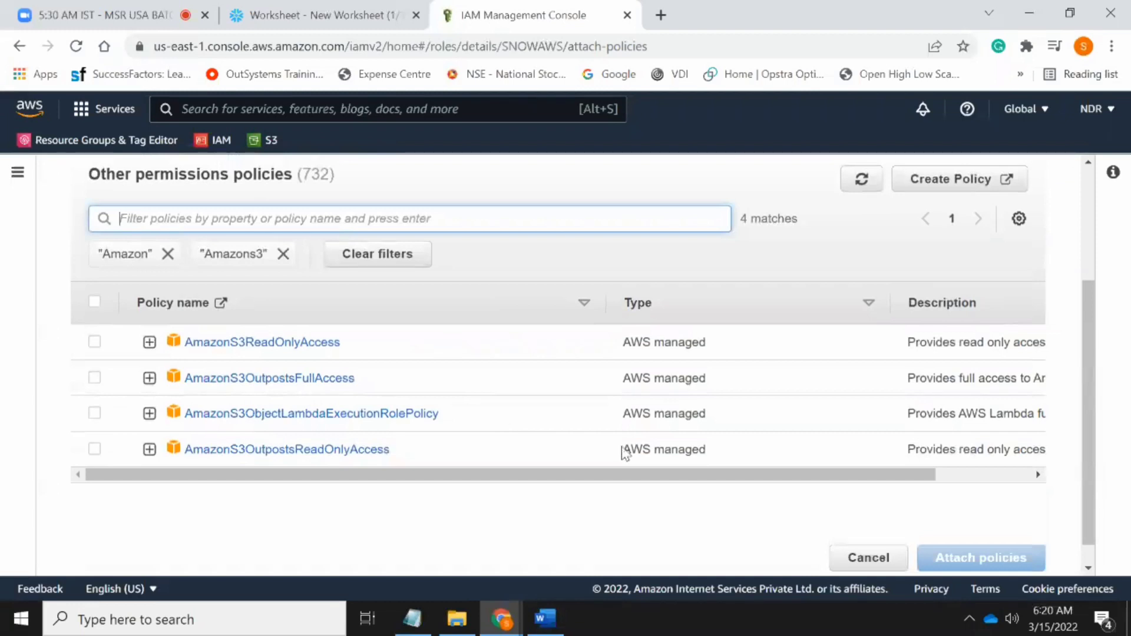
scroll(636, 447, up, 2)
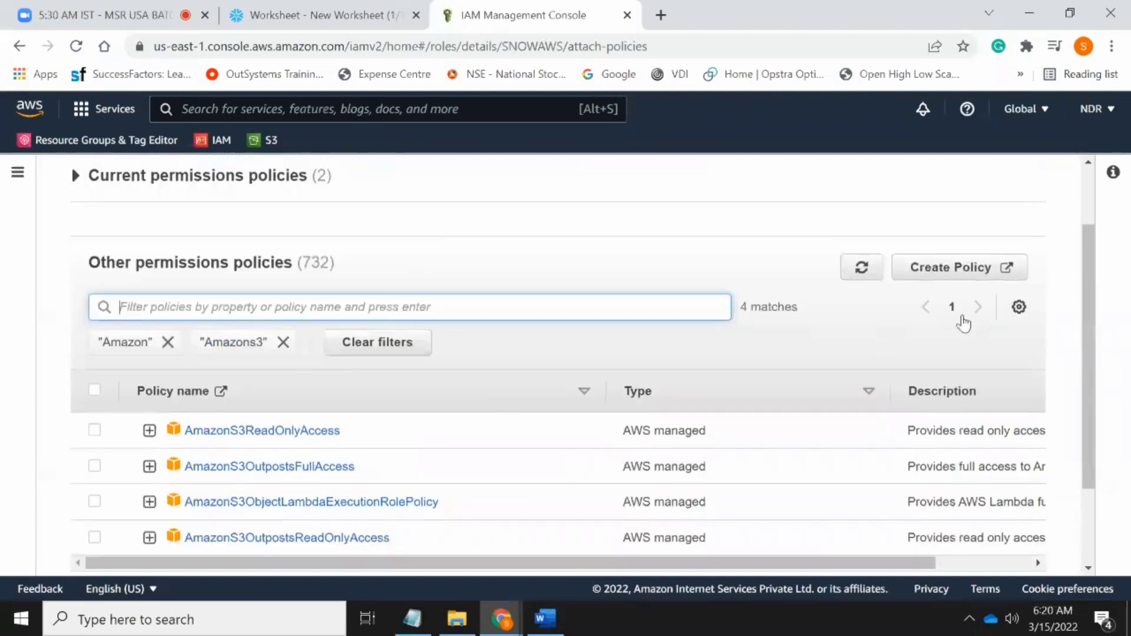
Step: Add a further filter s3 to the policy list and check the matching policy names
click(979, 314)
click(348, 310)
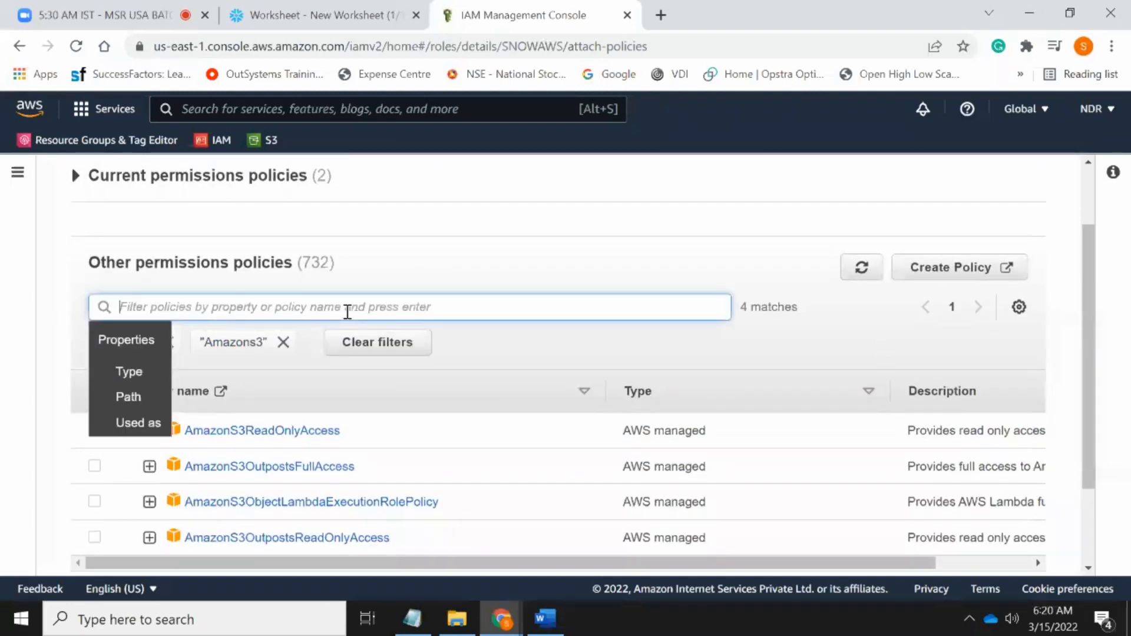
text(s3)
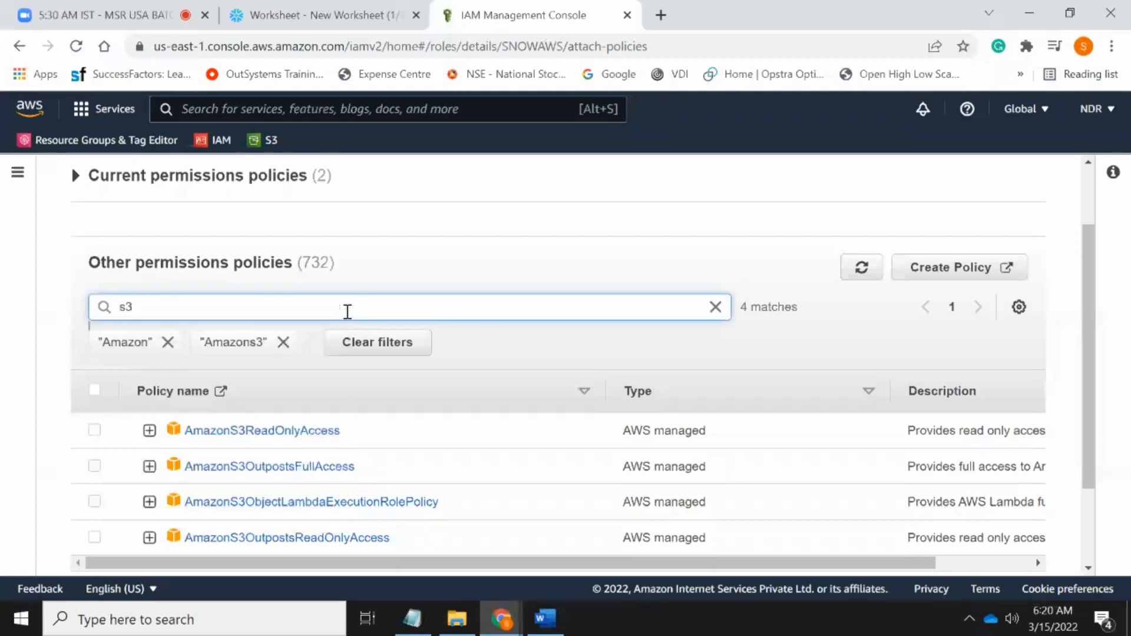
key(Return)
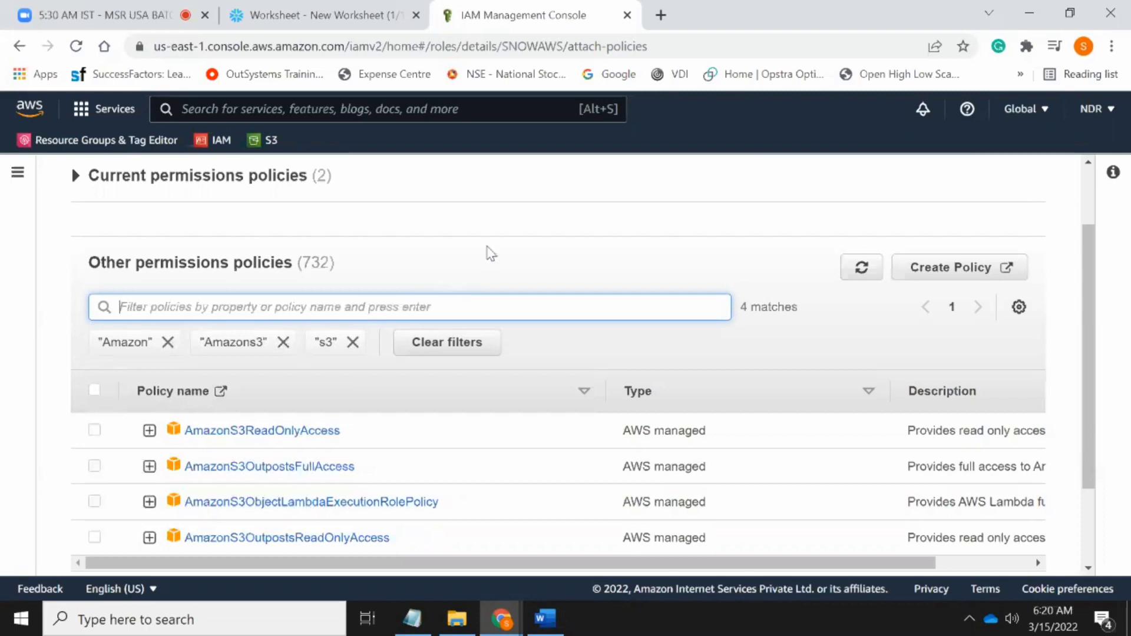
scroll(489, 256, down, 2)
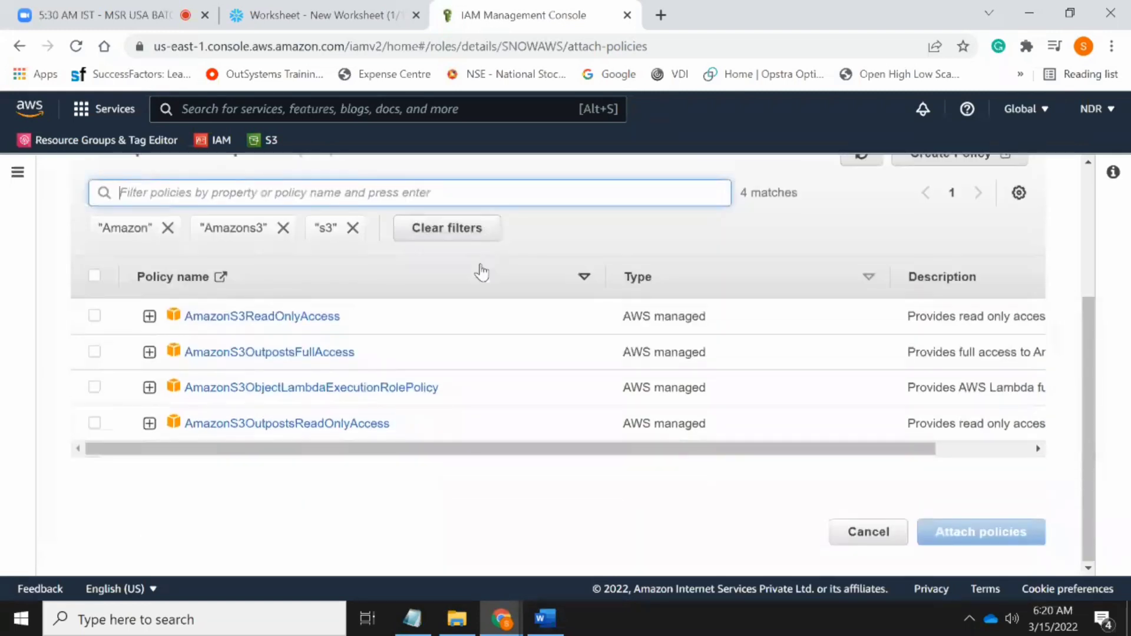
scroll(474, 286, up, 2)
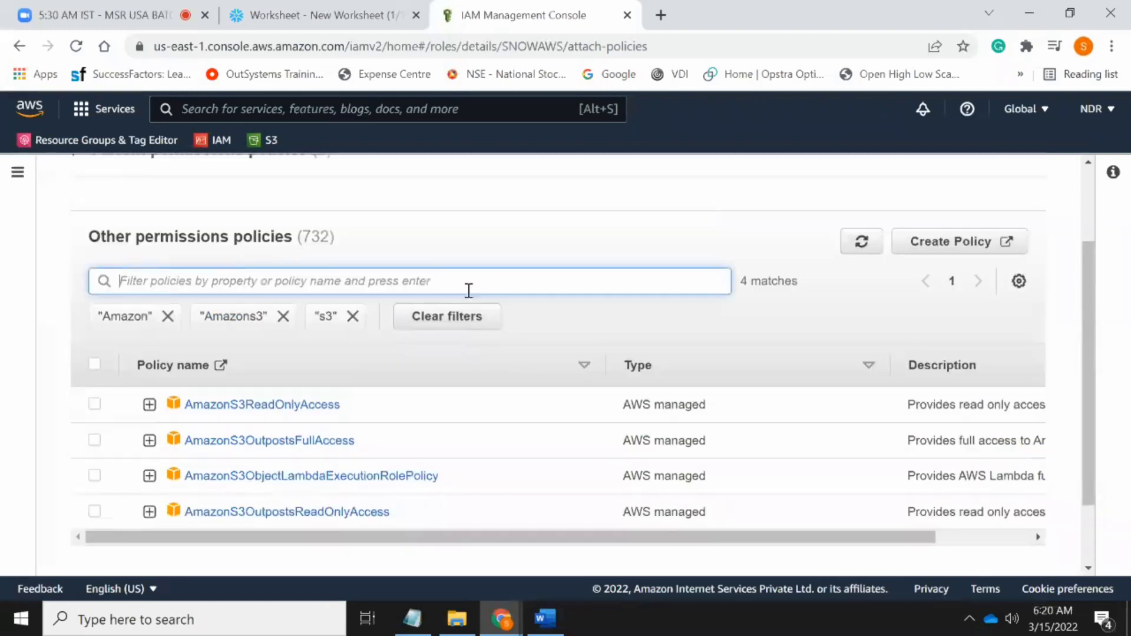
Step: Open the S3 console and look over its bucket list and navigation options
click(263, 142)
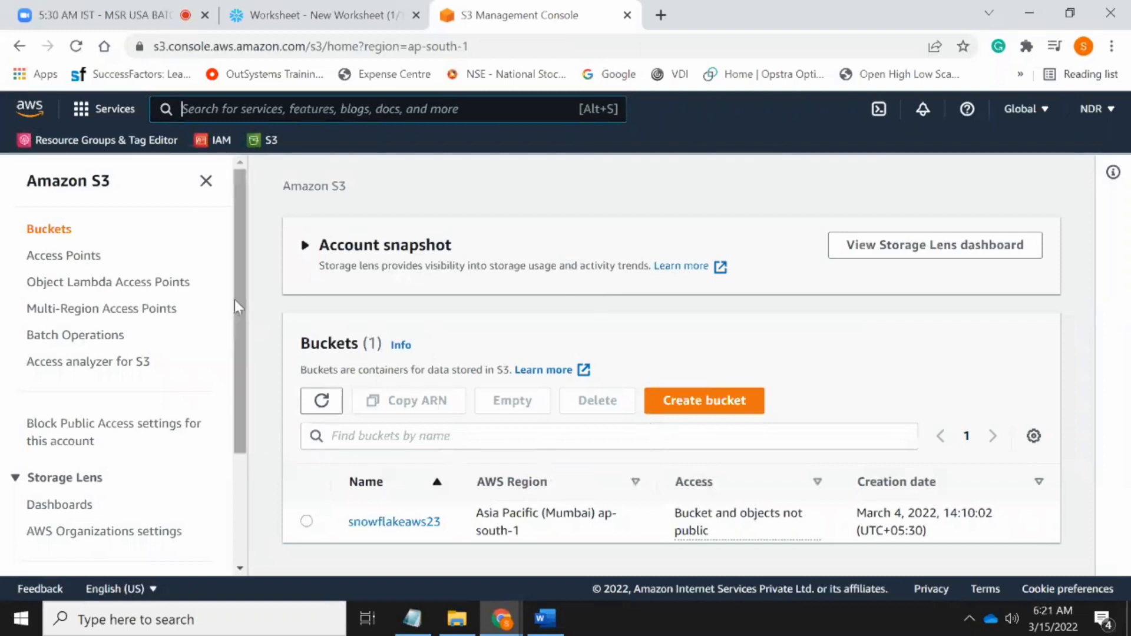
scroll(234, 388, down, 3)
scroll(236, 393, up, 3)
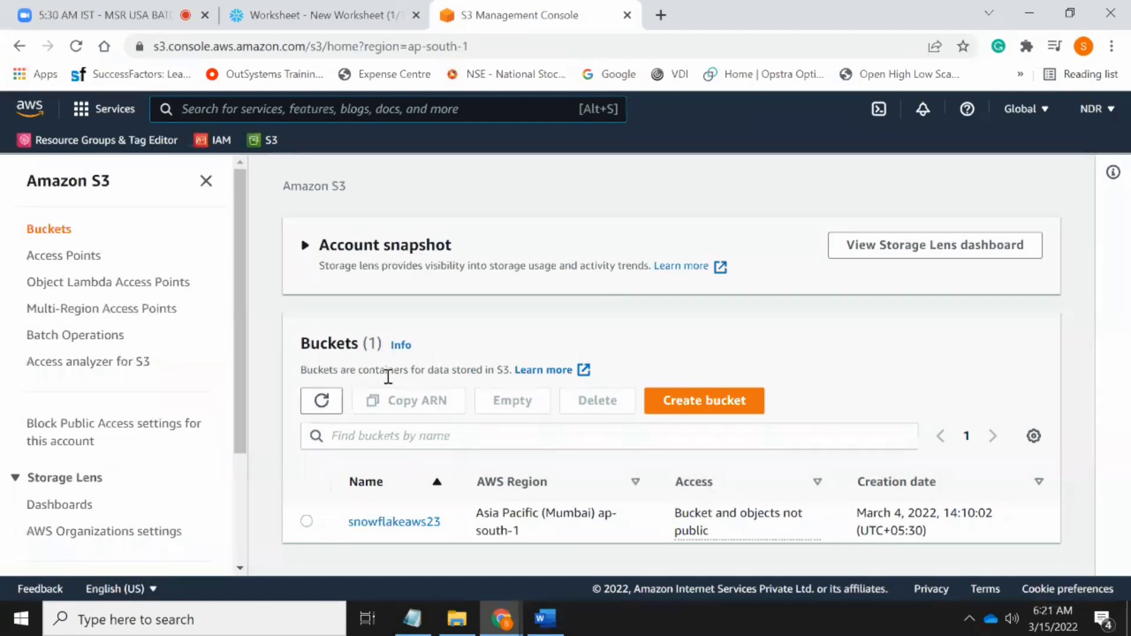
scroll(233, 375, down, 3)
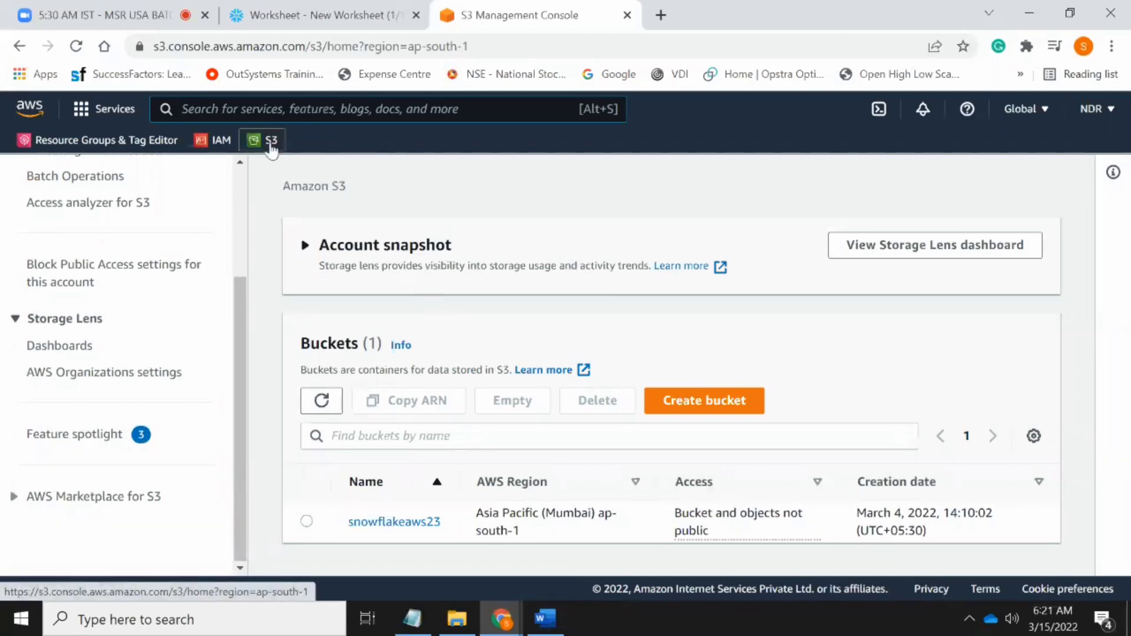
scroll(242, 394, up, 3)
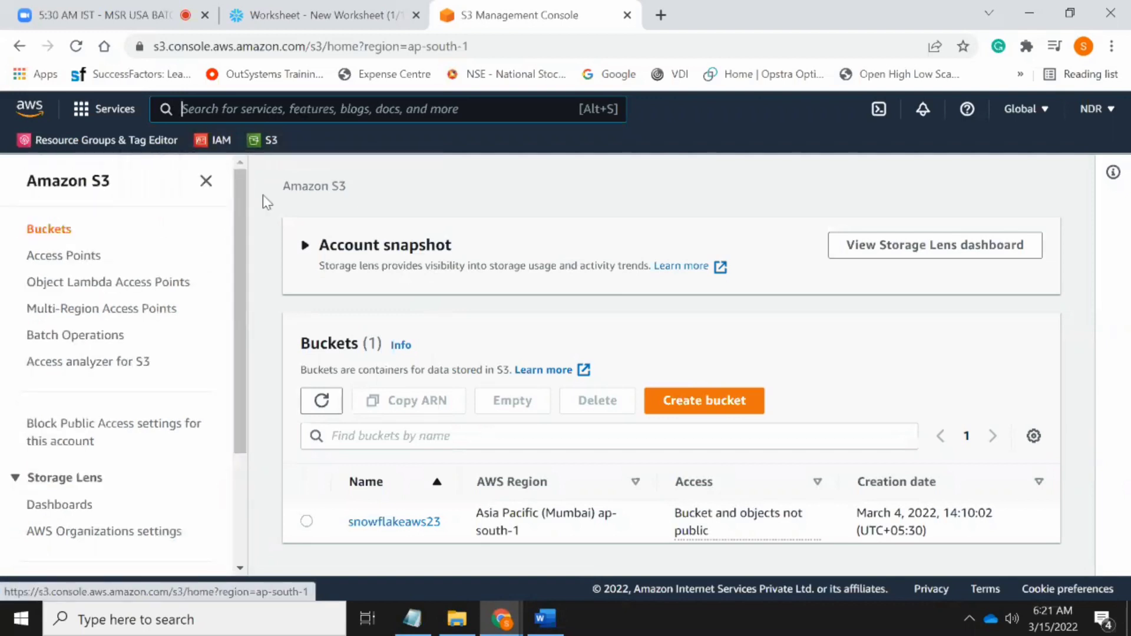
Step: Switch to the Word document 2_Create_Bucket_Role_Policy and go back from the S3 permissions screenshot to the AWS account copying instructions
click(547, 623)
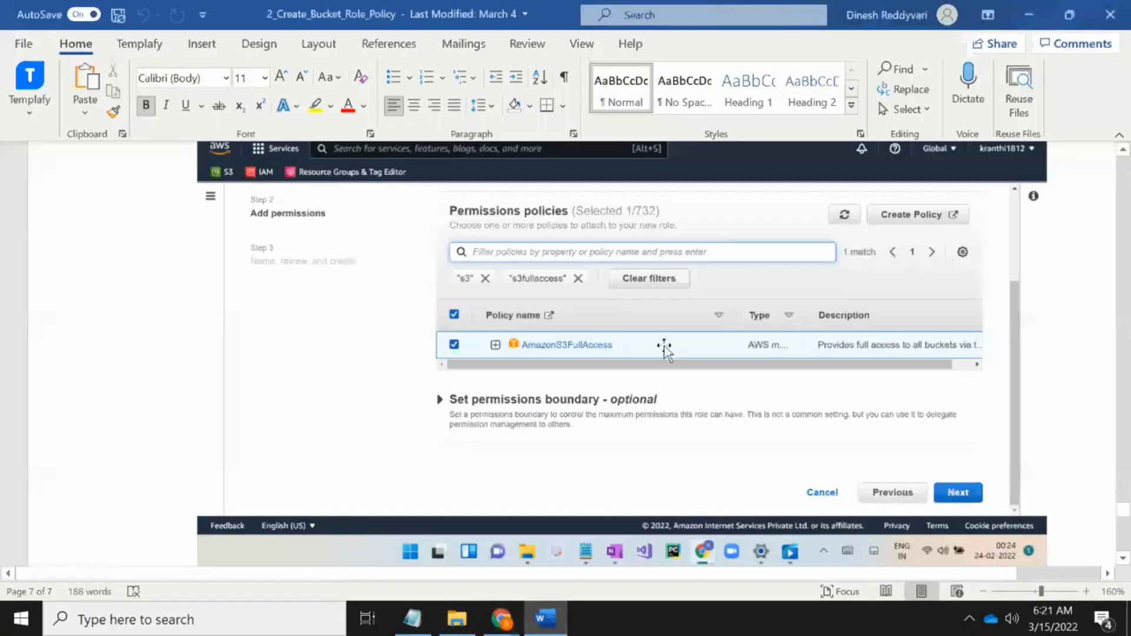
scroll(664, 348, up, 15)
scroll(666, 353, up, 10)
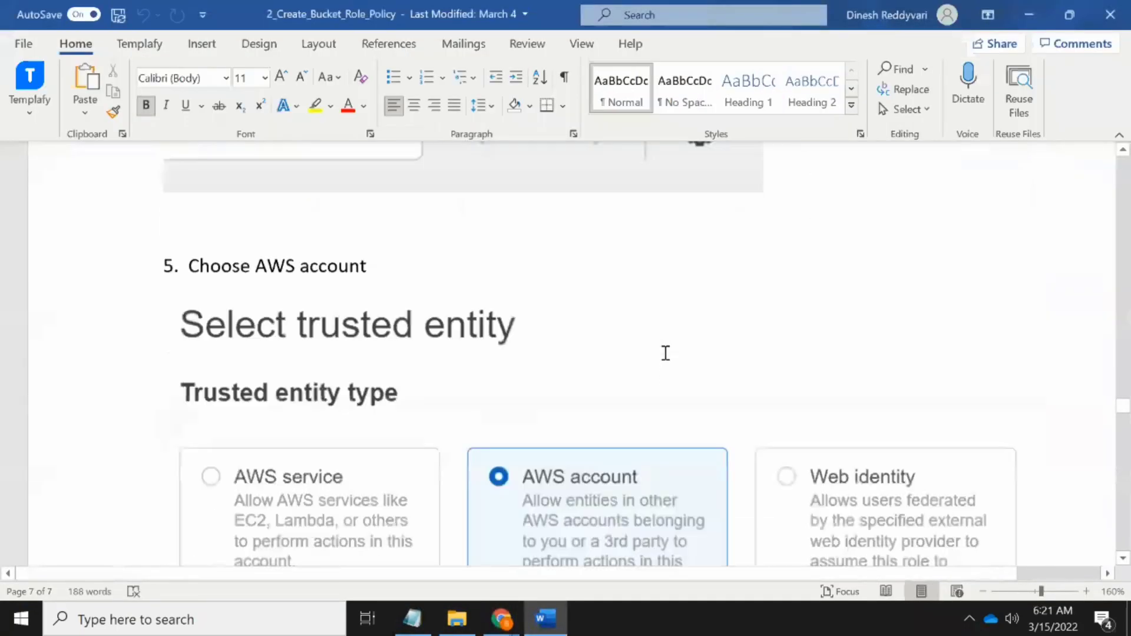
scroll(665, 356, up, 5)
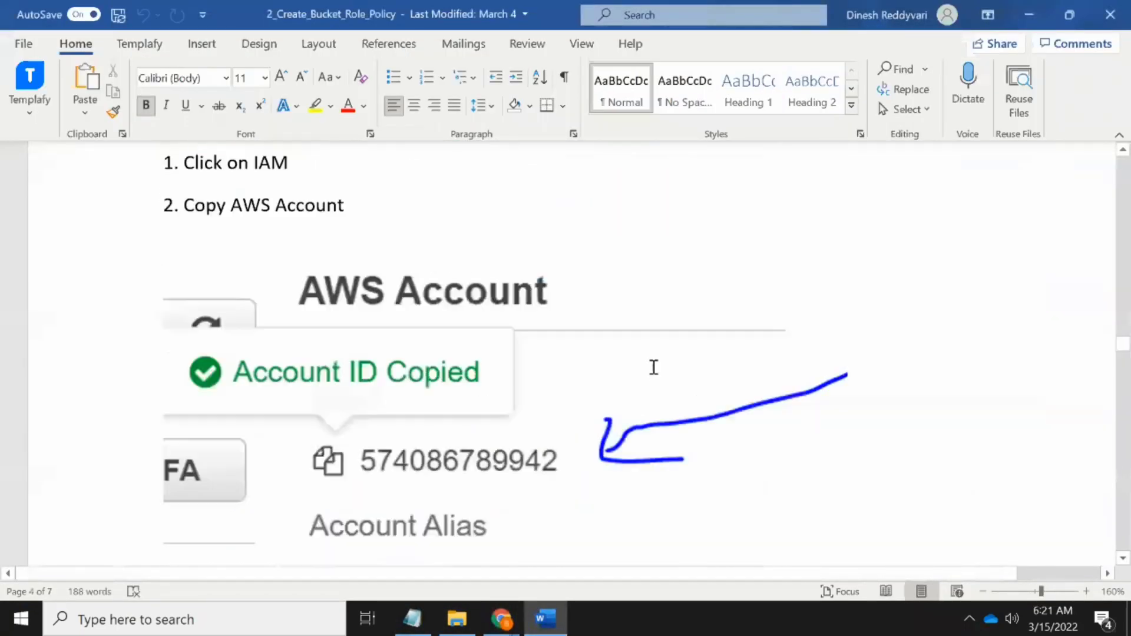
Step: Review the bucket policy JSON and the policy creation steps in the document, then minimize Word
scroll(652, 369, down, 15)
scroll(651, 368, up, 5)
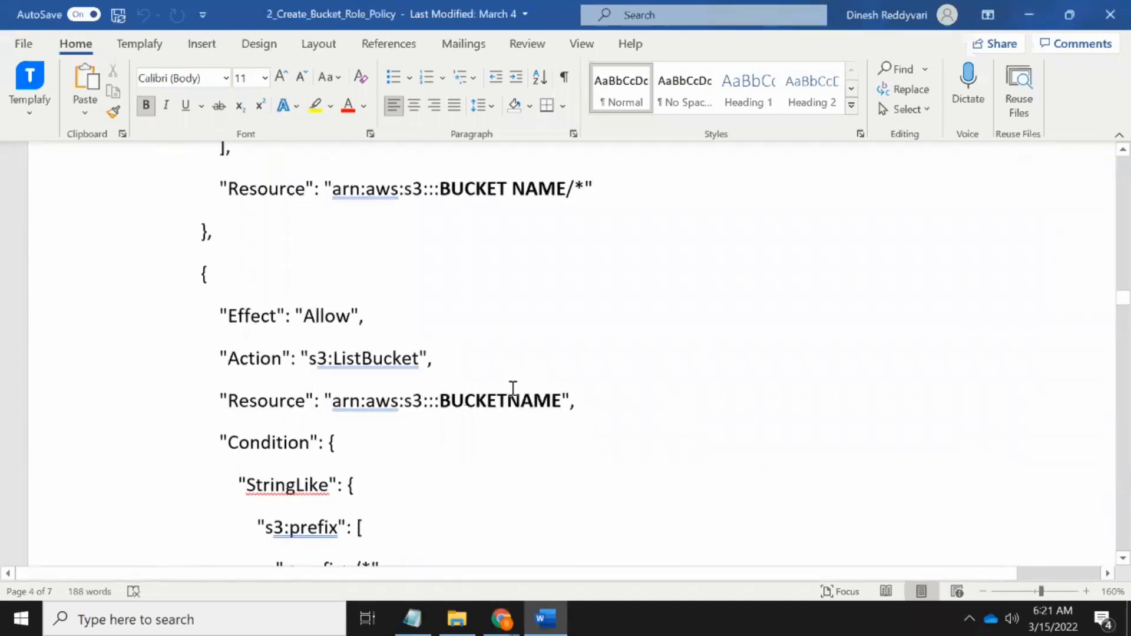
scroll(544, 402, up, 3)
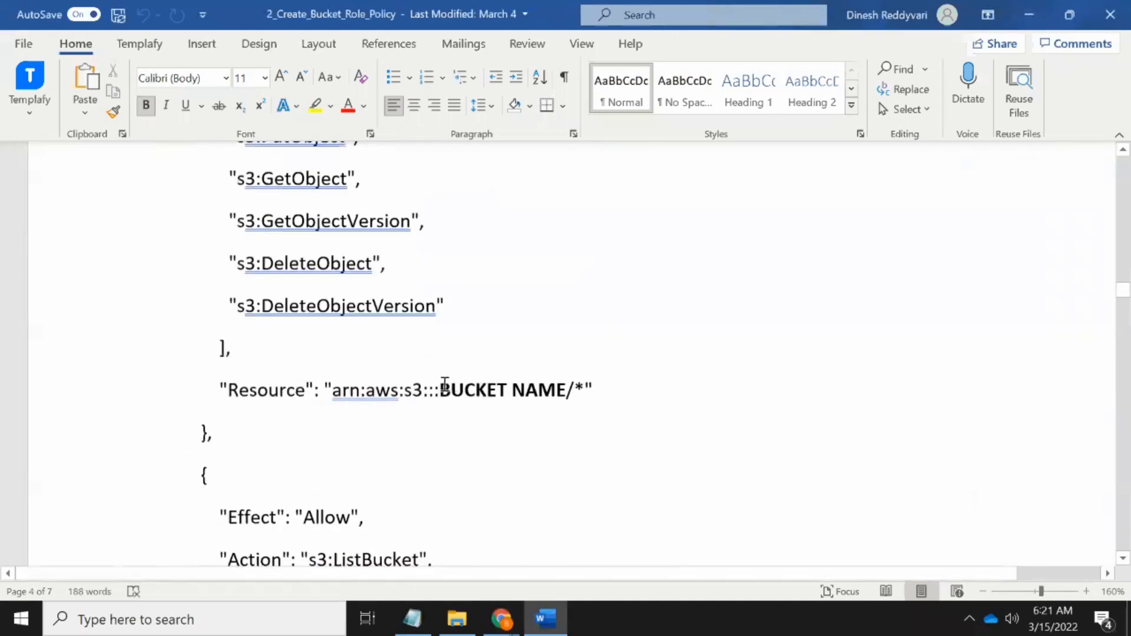
scroll(575, 393, up, 2)
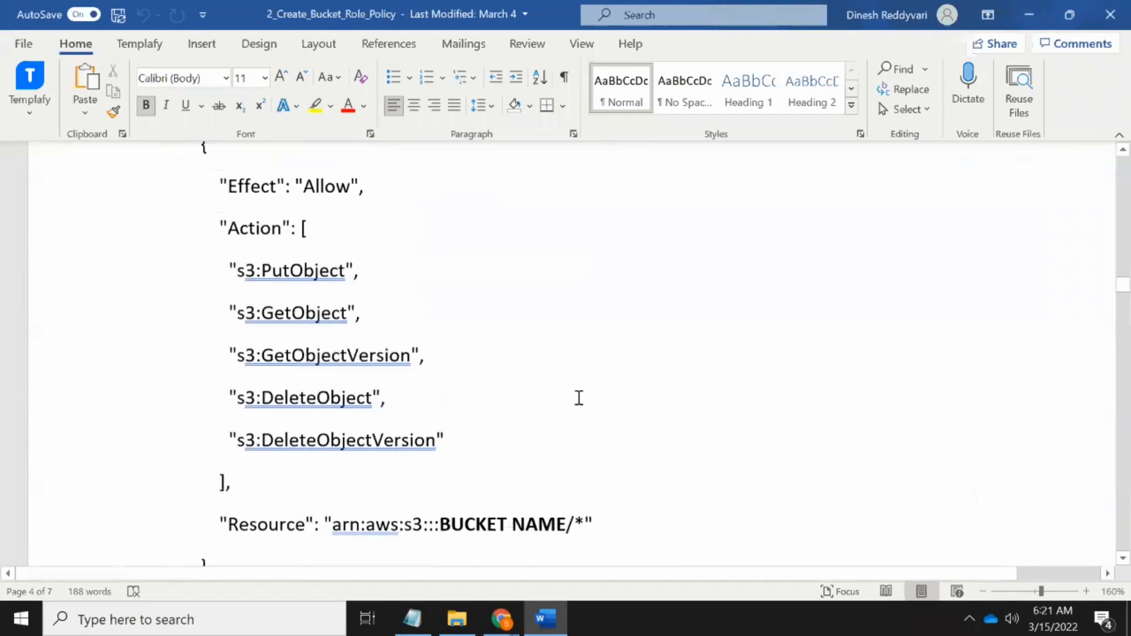
scroll(579, 398, down, 3)
scroll(578, 396, up, 6)
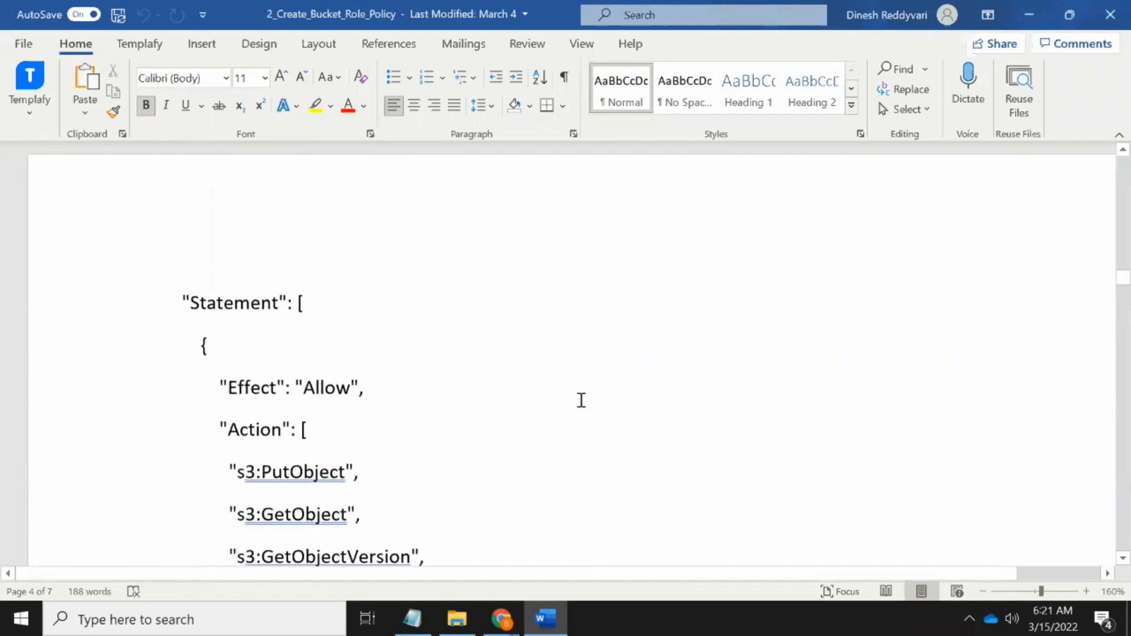
scroll(579, 399, up, 2)
scroll(730, 380, down, 18)
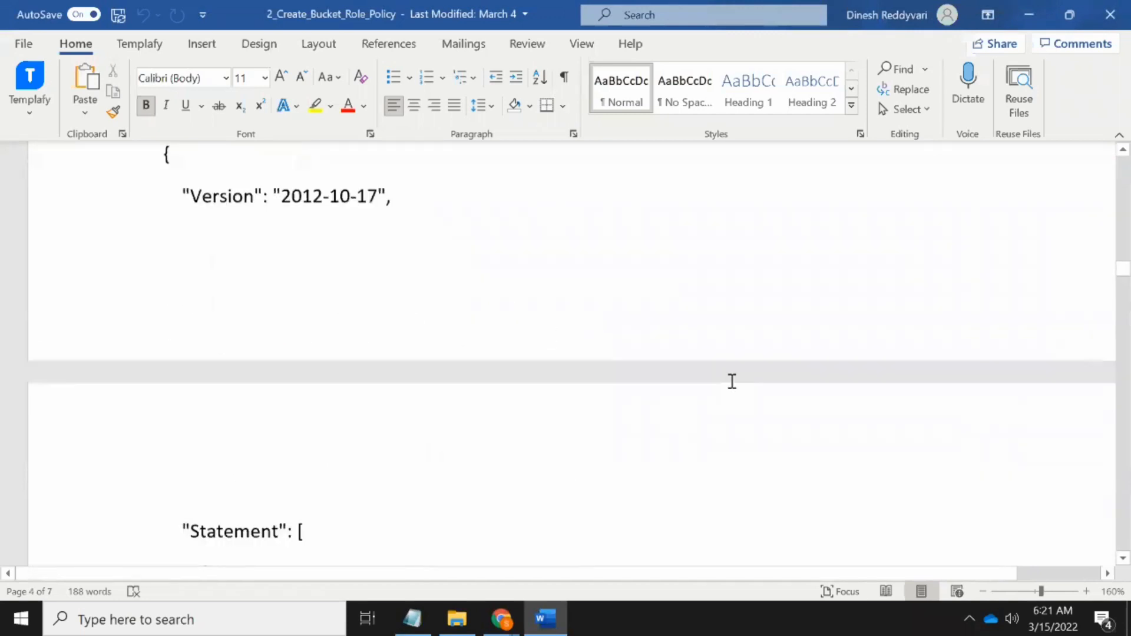
scroll(740, 389, down, 5)
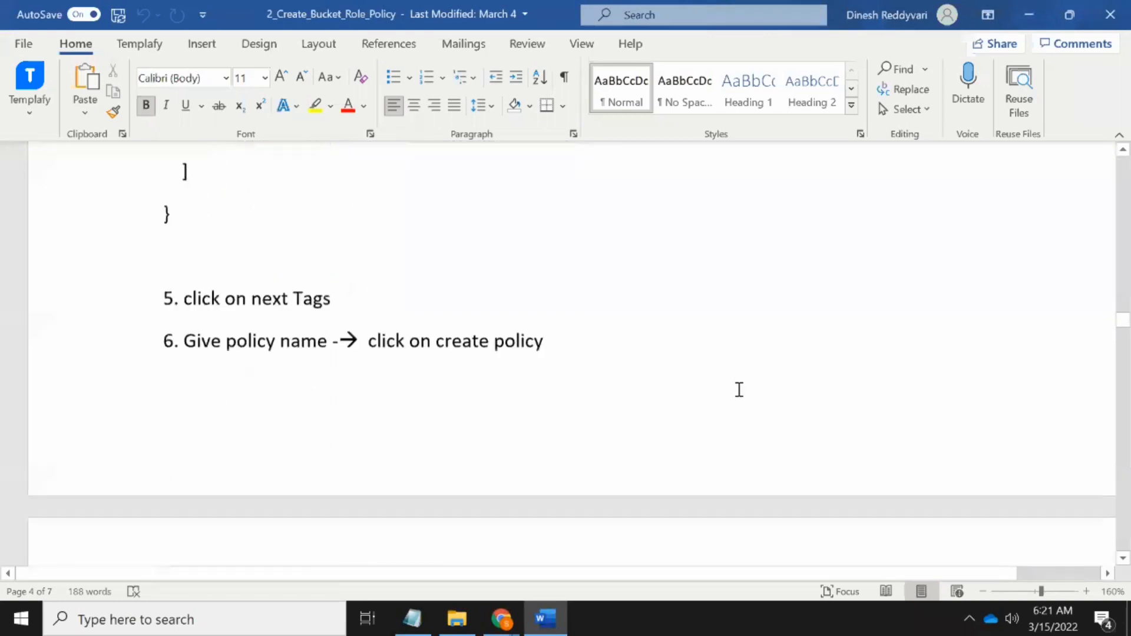
click(1027, 14)
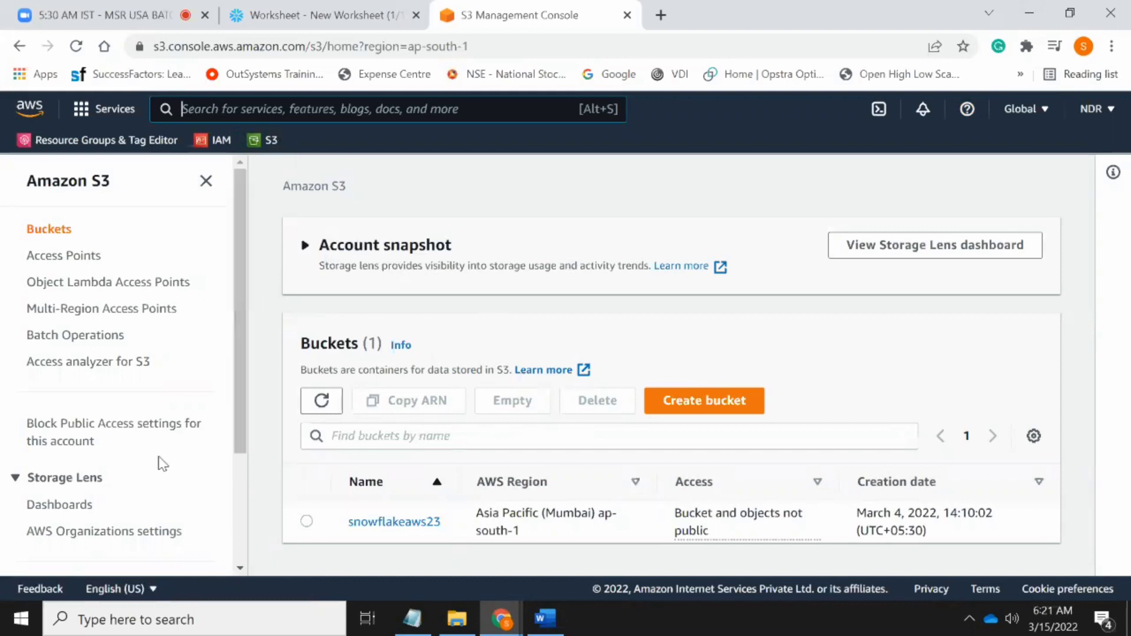
Step: Return to IAM and open the SNOWAWS role to view its attached permissions policies
click(218, 140)
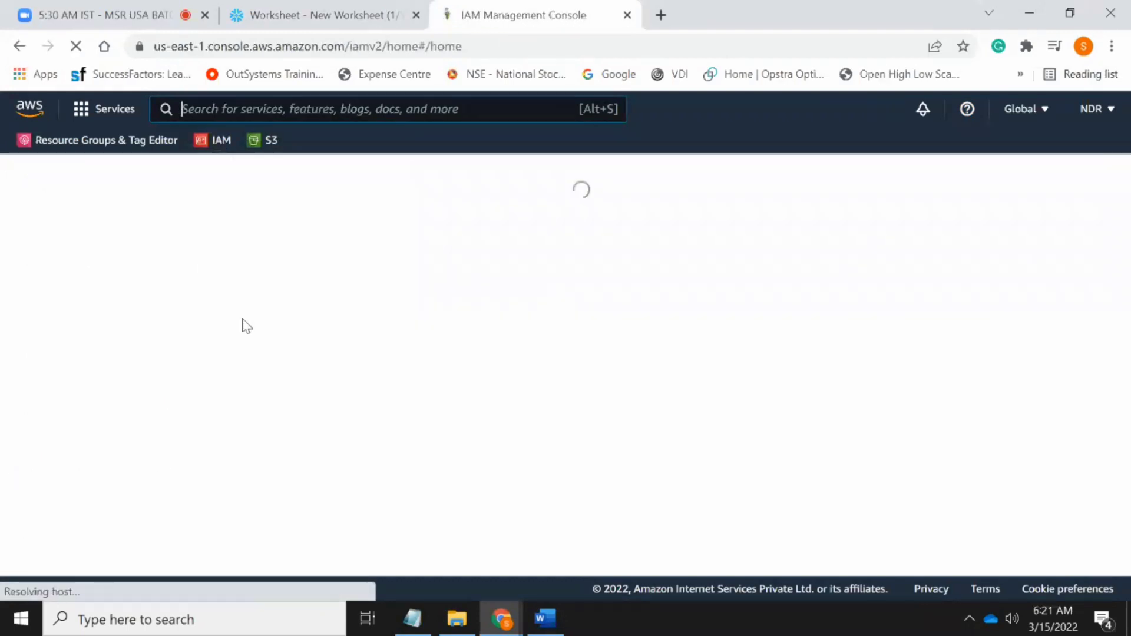
scroll(282, 397, down, 5)
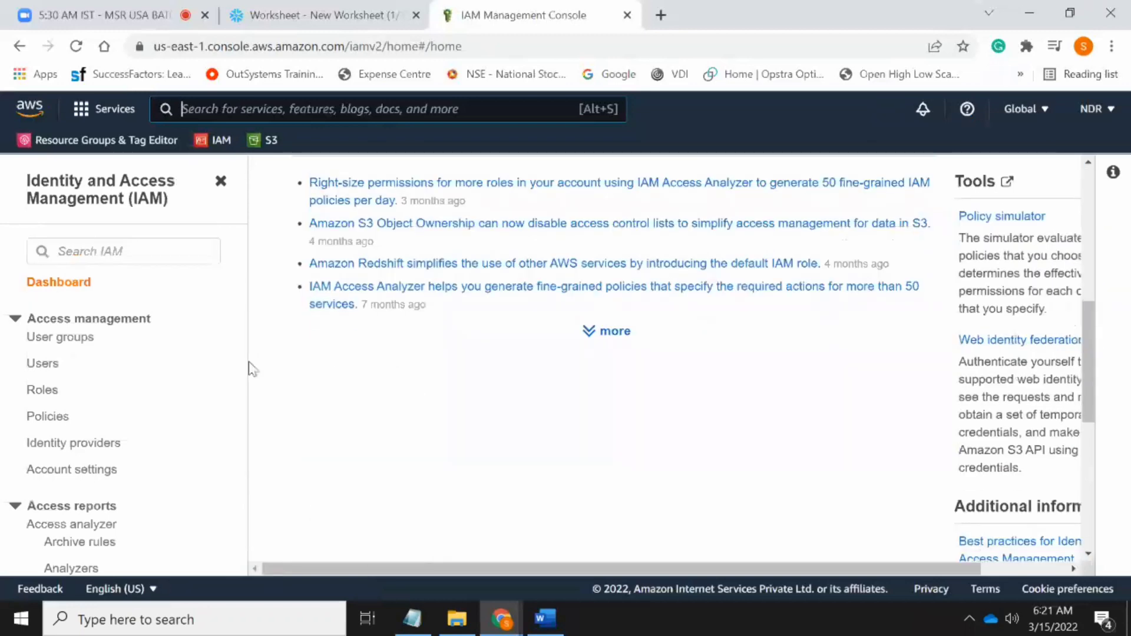
scroll(252, 371, down, 3)
click(51, 398)
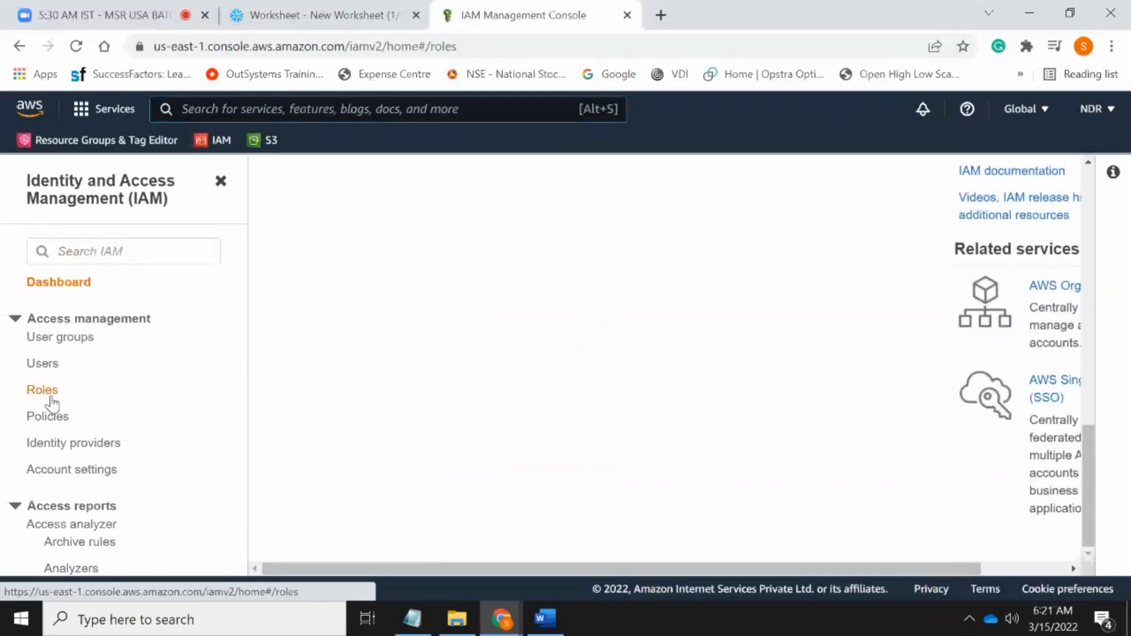
click(383, 466)
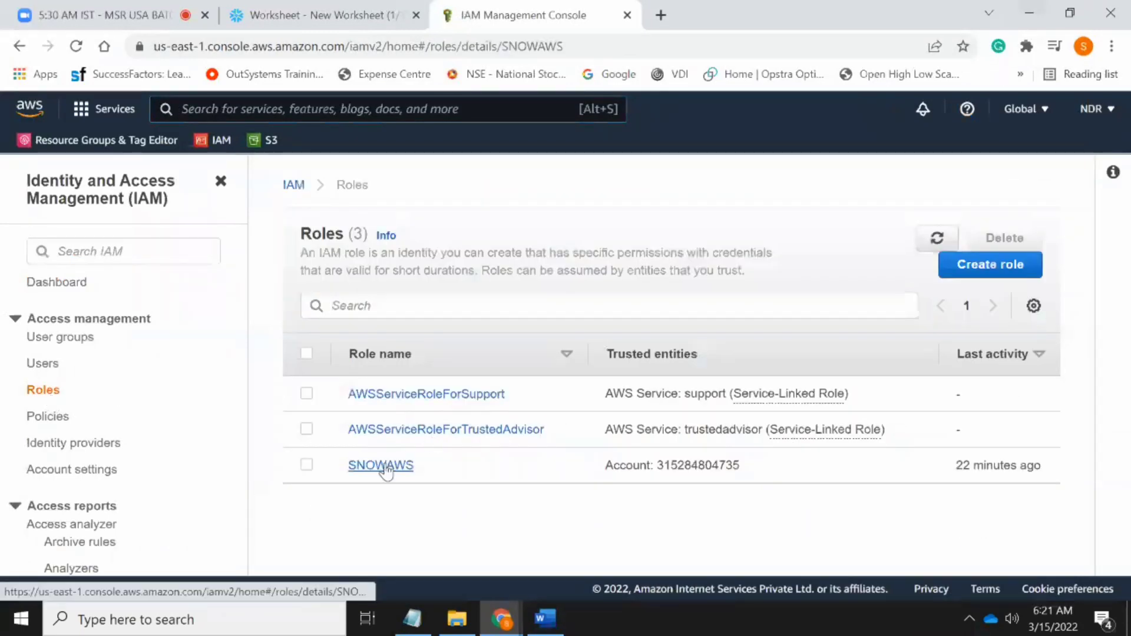
scroll(566, 336, down, 3)
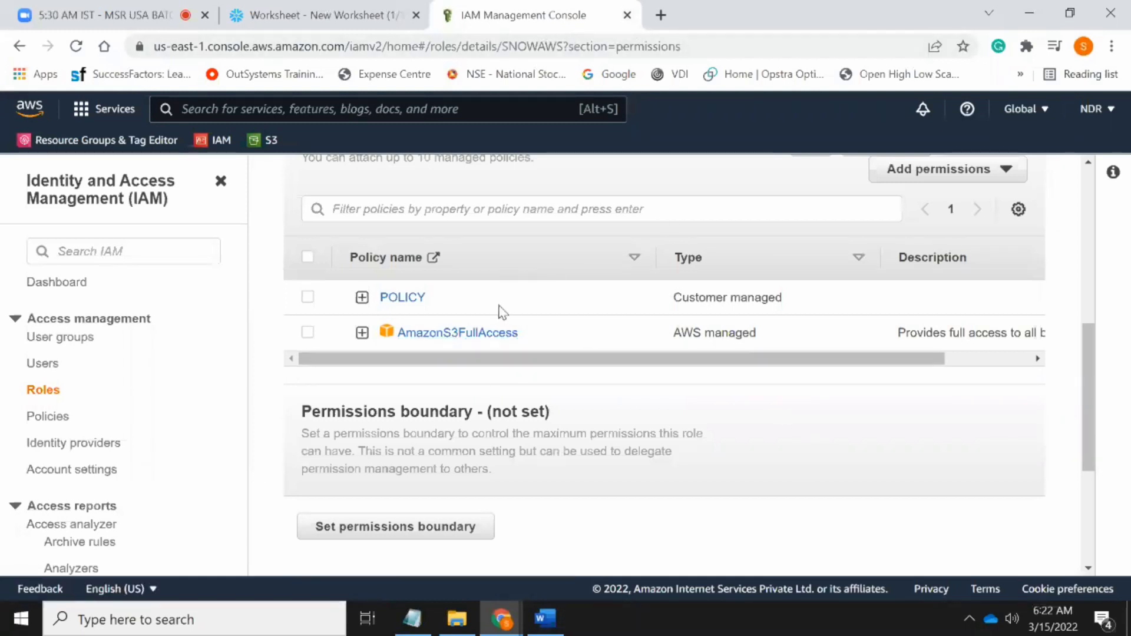
Step: Look back over the SNOWAWS role's permissions and summary, and close the IAM Management Console
scroll(384, 348, up, 3)
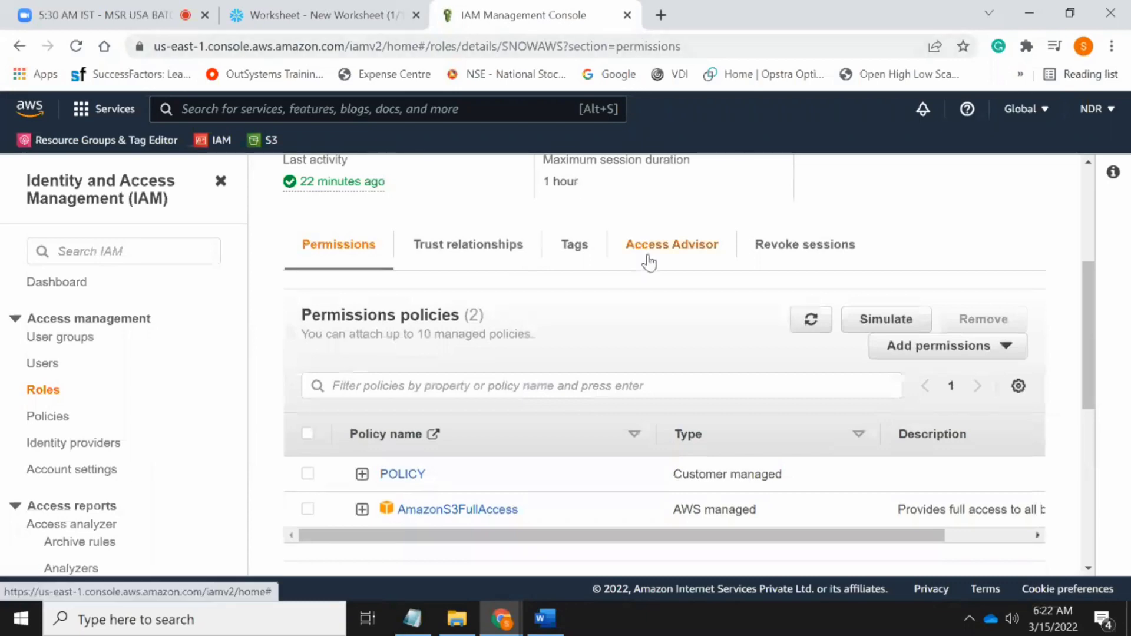
scroll(648, 259, up, 3)
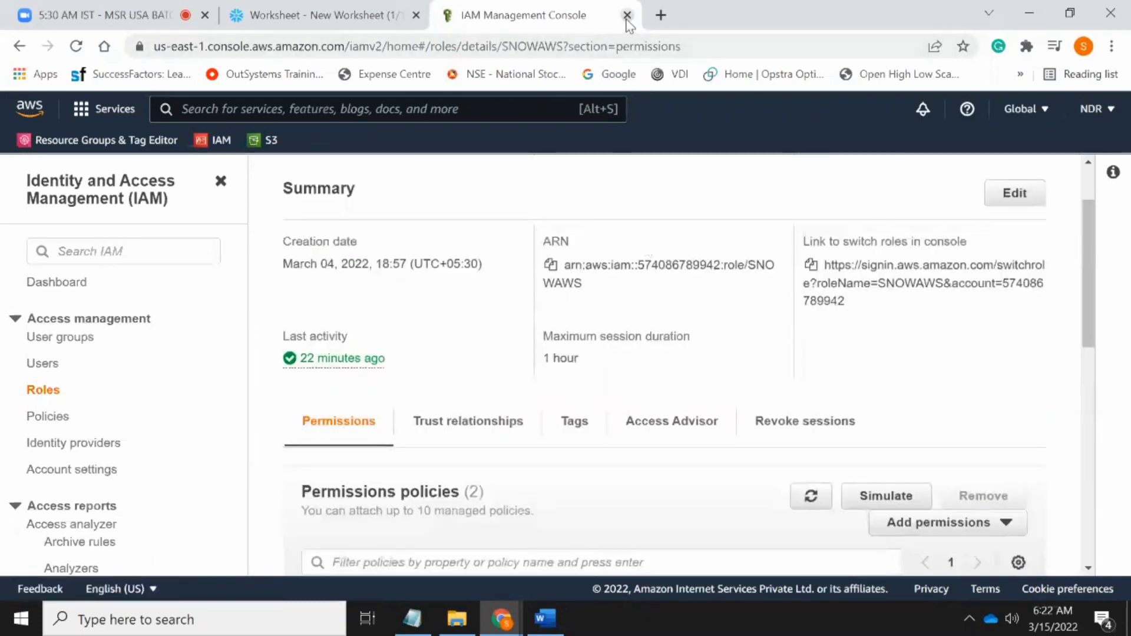
click(628, 16)
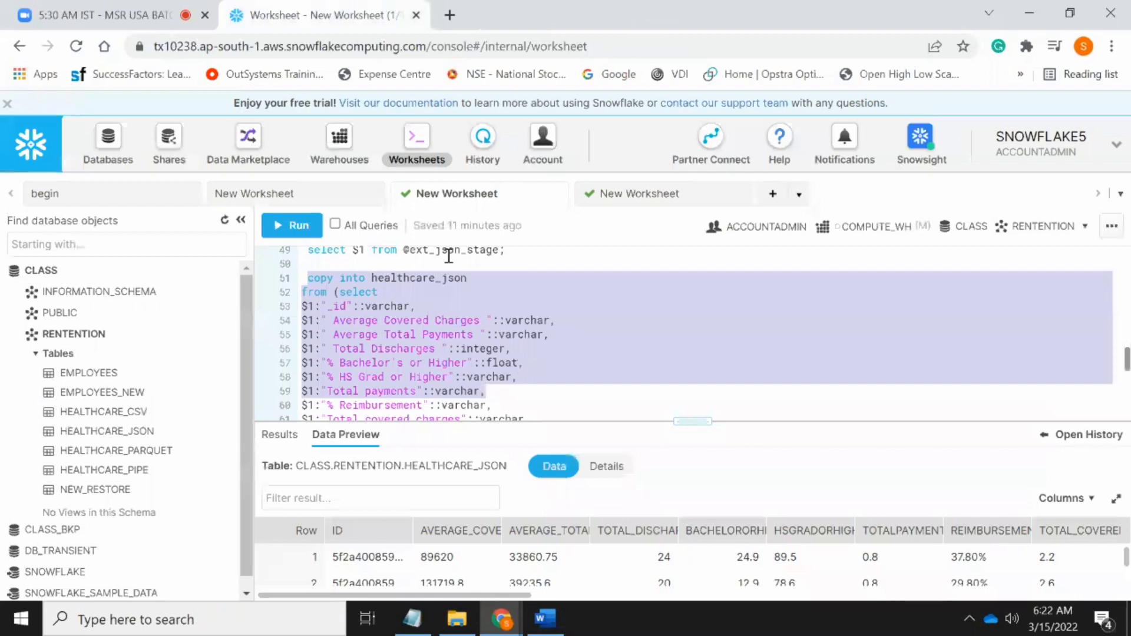
Step: Switch to the Zoom meeting, close its chat and bring up the options for ending the meeting
click(111, 13)
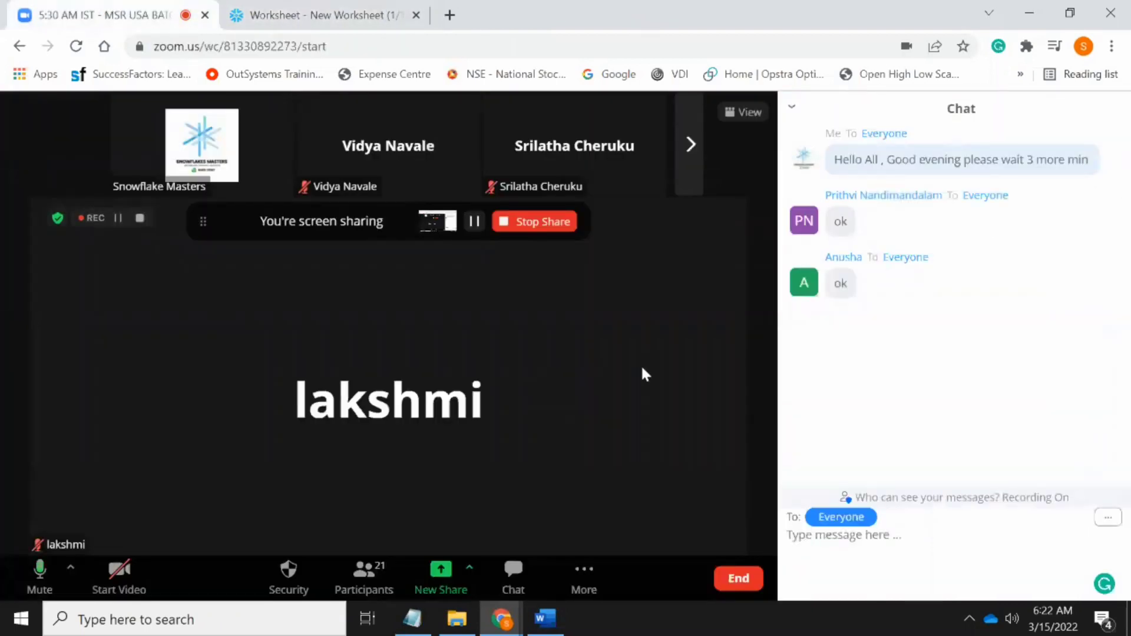
click(793, 108)
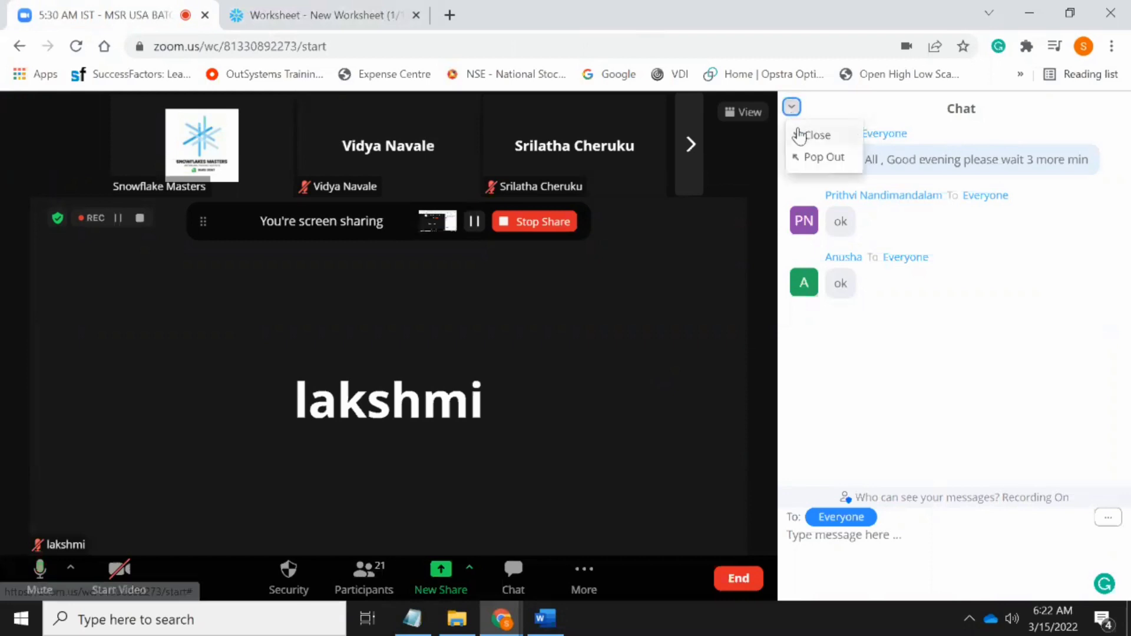
click(804, 134)
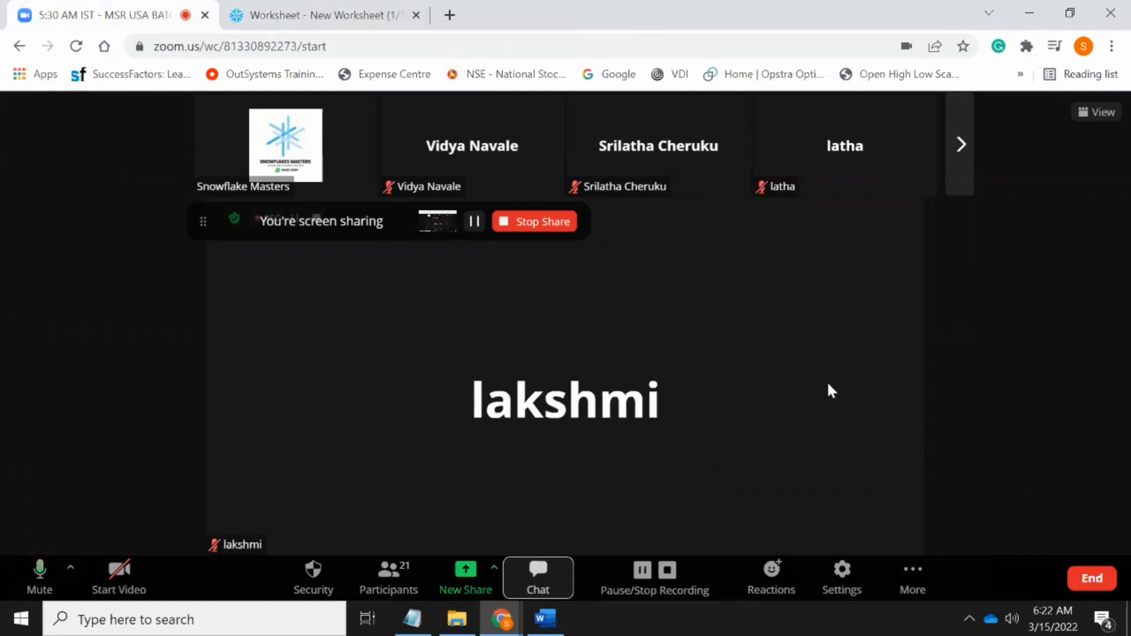
click(1101, 585)
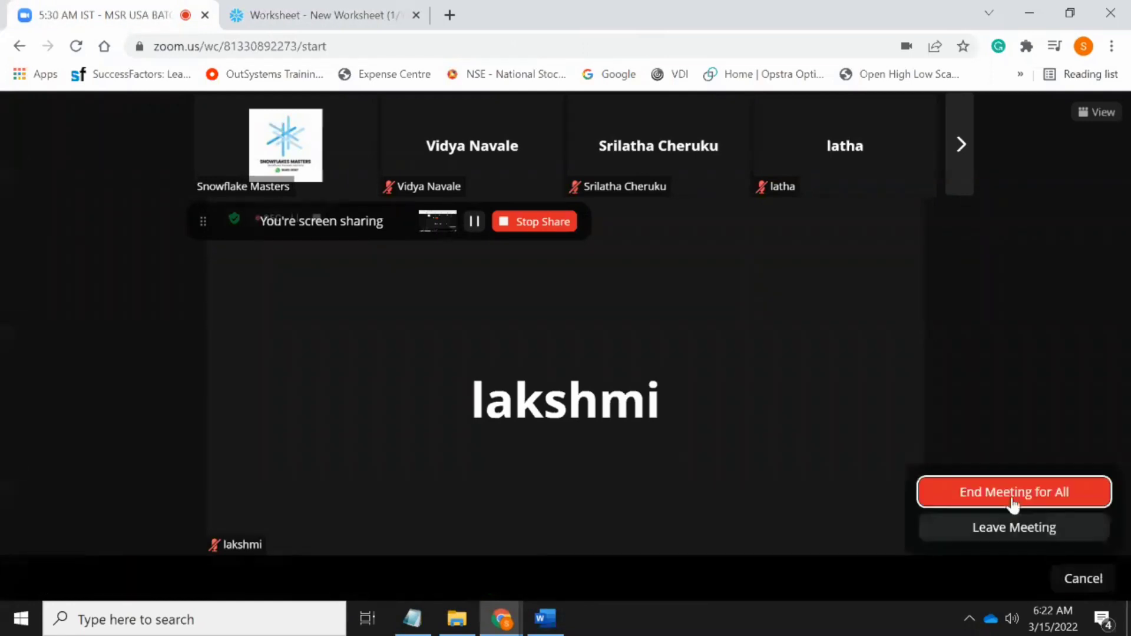